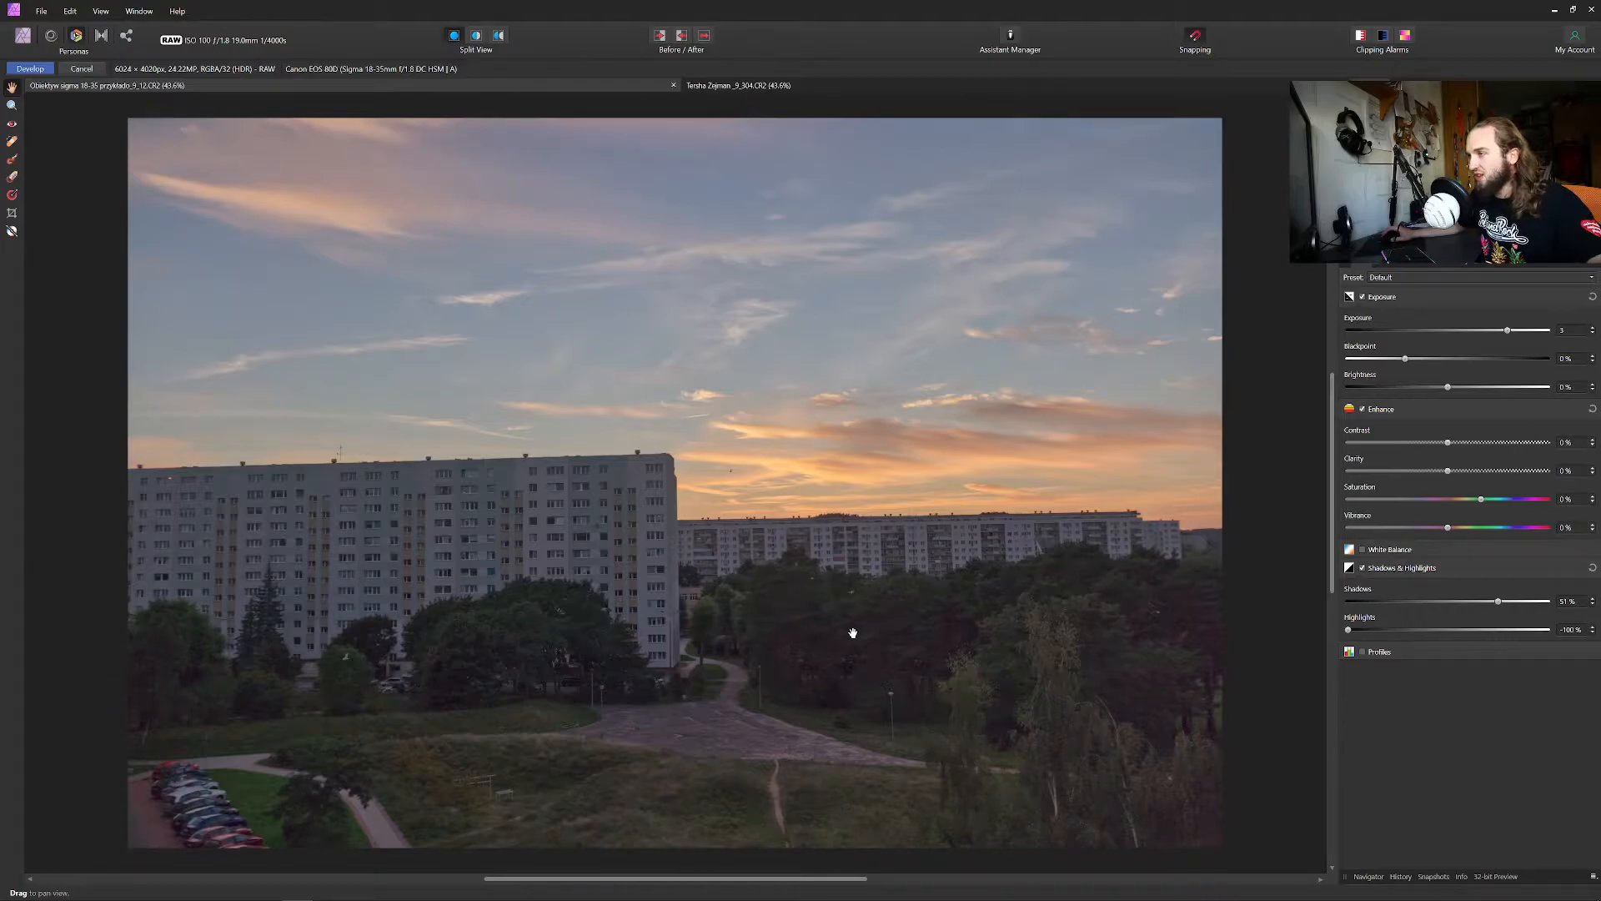
Raise the photo's Shadows to 75 %.
scroll(853, 640, "up", 5)
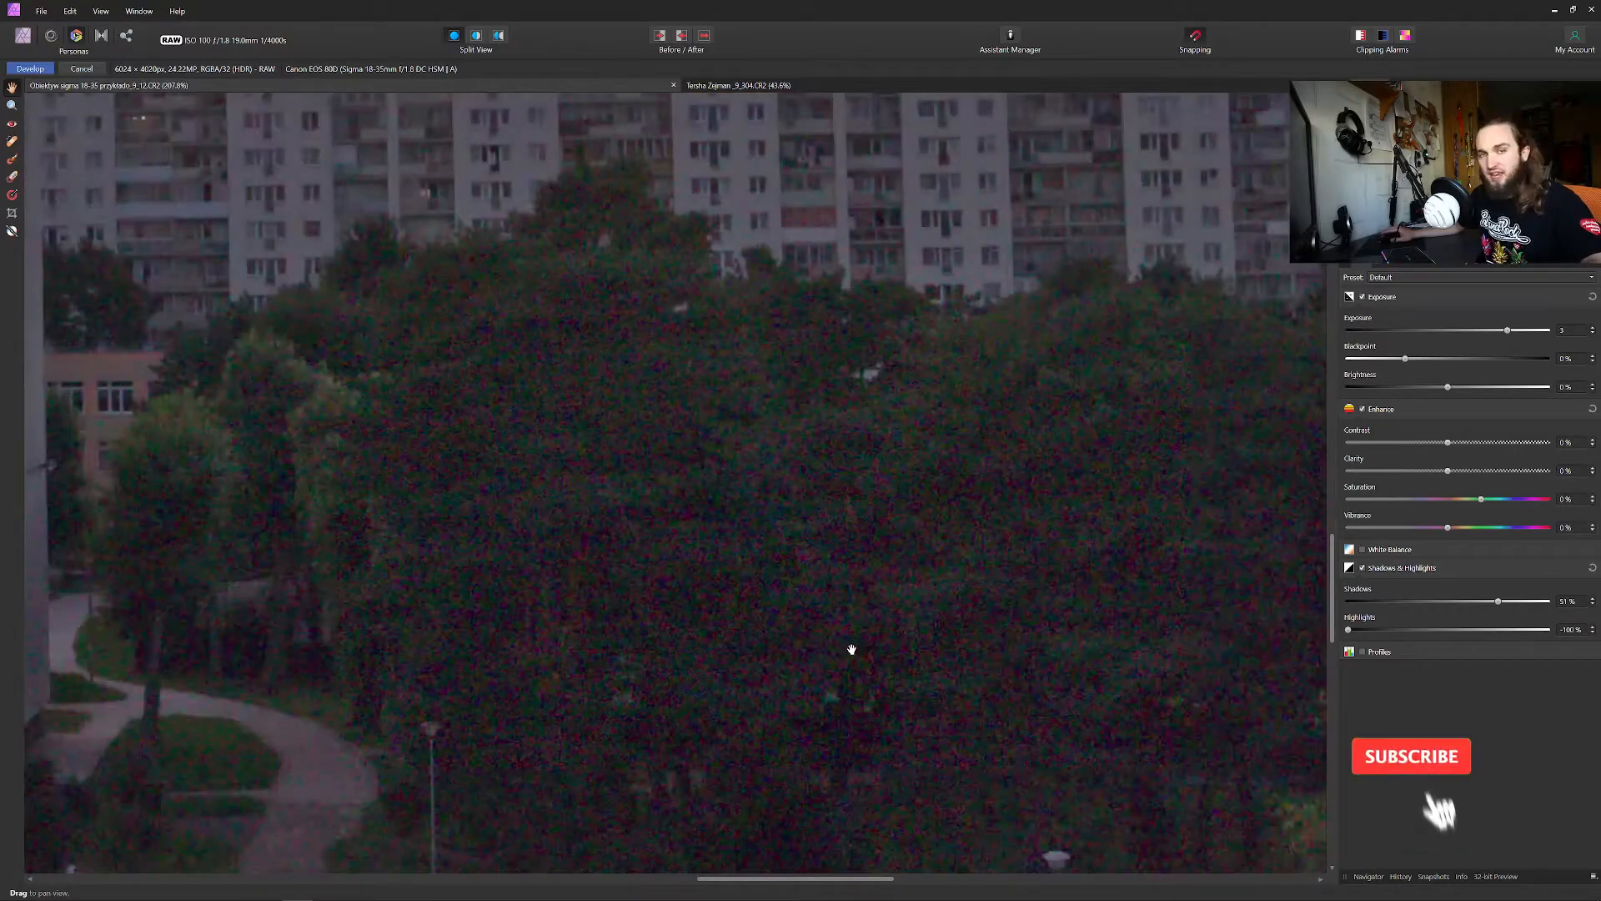
scroll(852, 649, "down", 4)
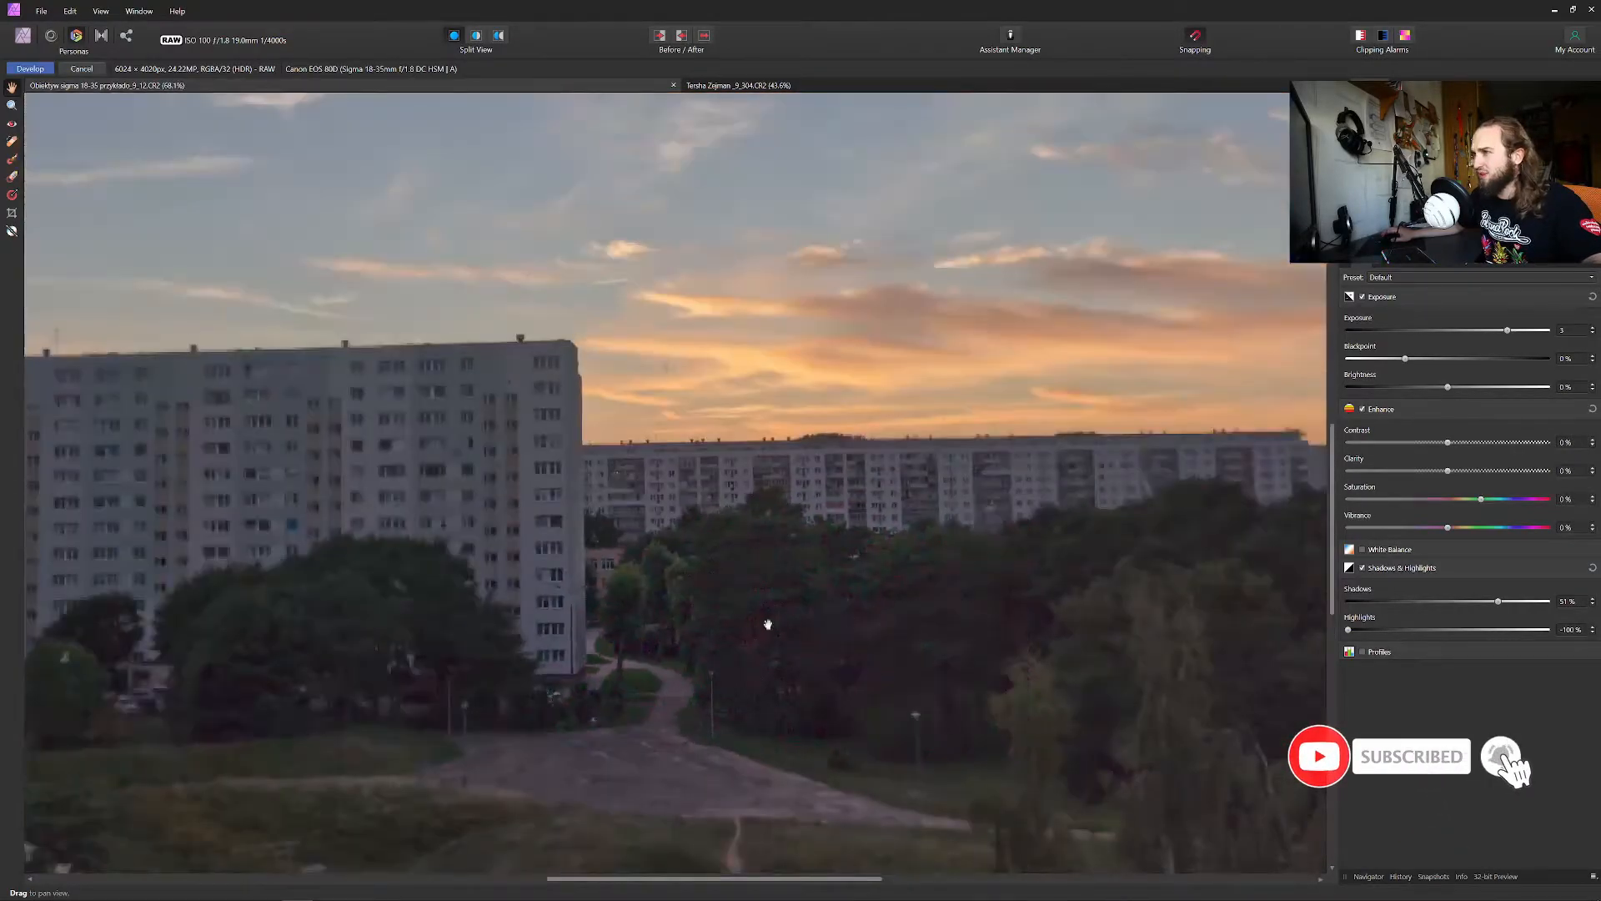
scroll(810, 634, "down", 1)
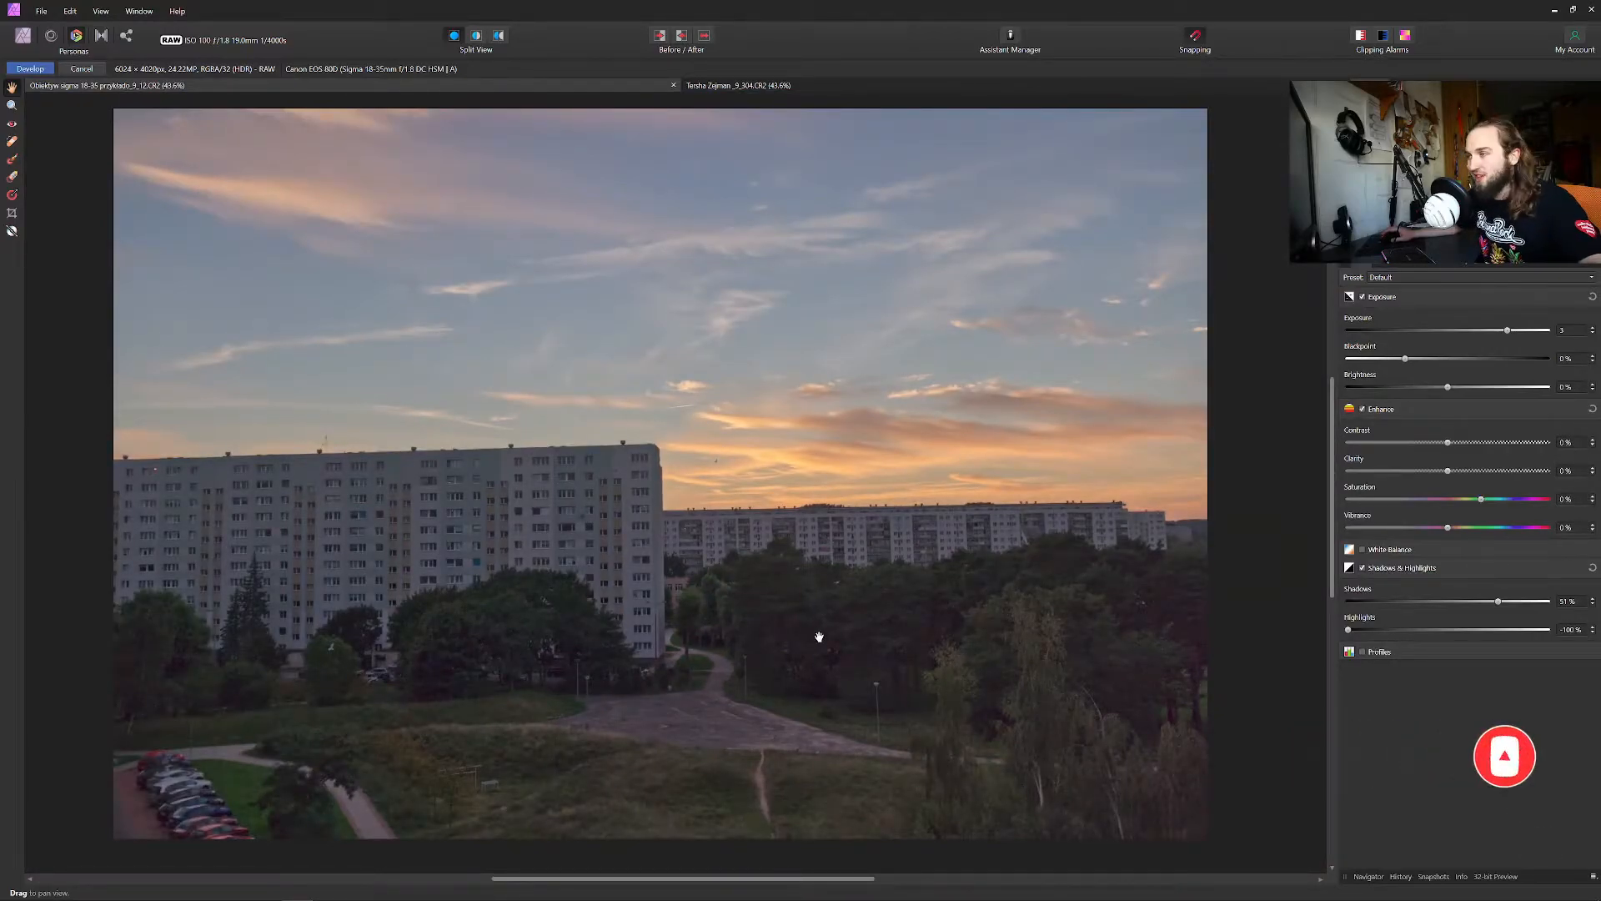
mouse_move(1498, 602)
left_mouse_down()
mouse_move(1473, 601)
mouse_move(1518, 604)
left_mouse_up()
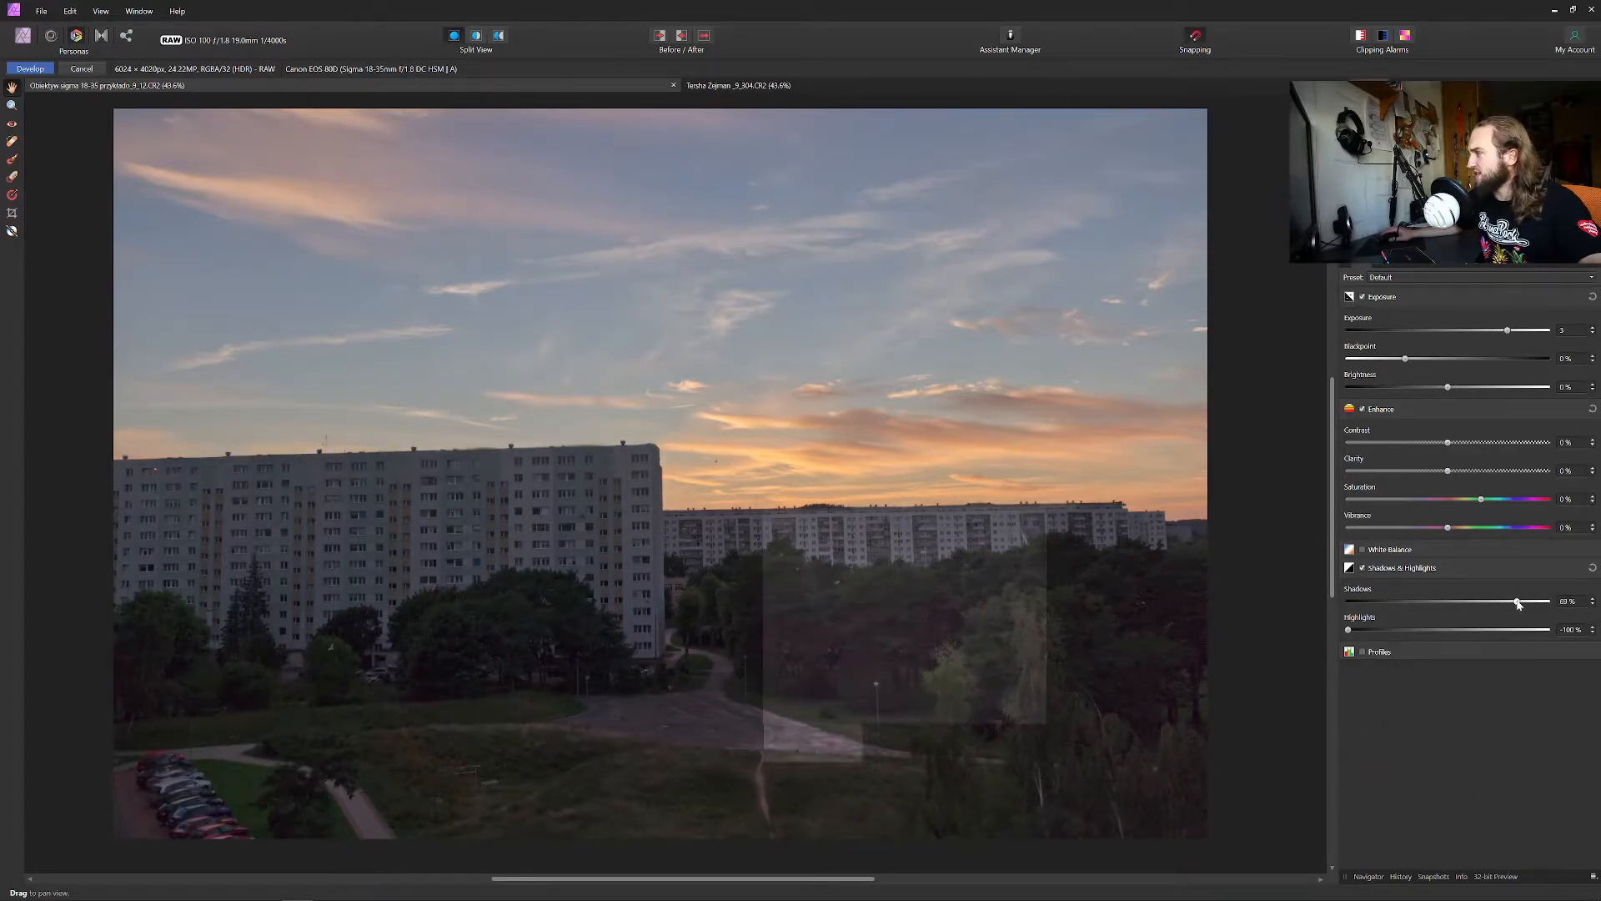
scroll(1569, 604, "up", 4)
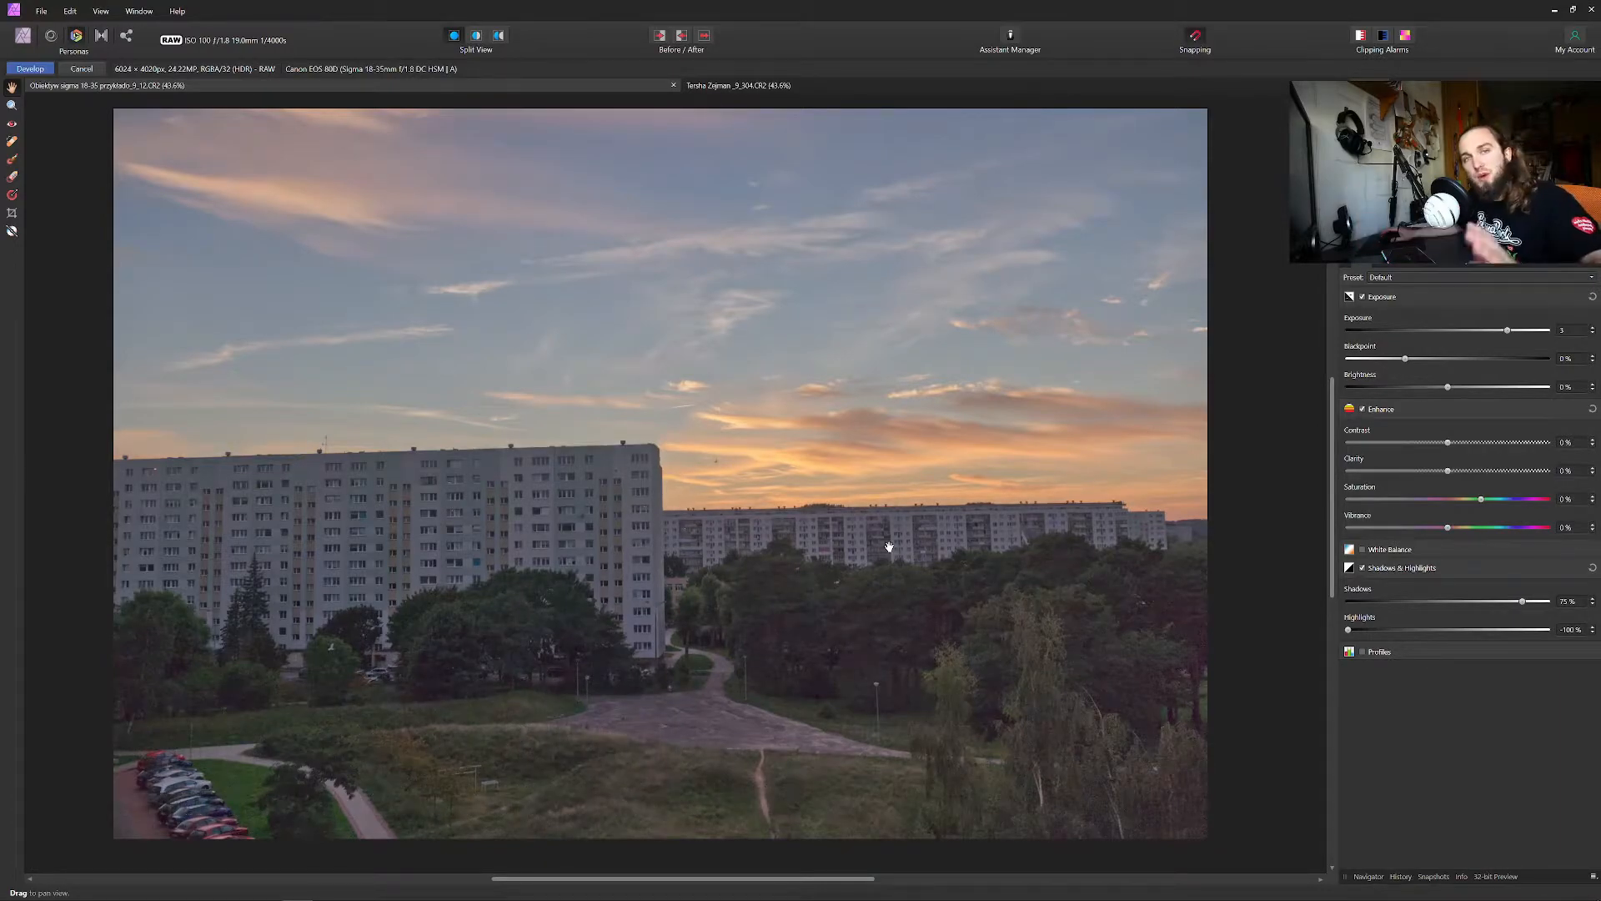
Enable Noise Reduction and set its Luminance to 25 %.
left_click(1413, 260)
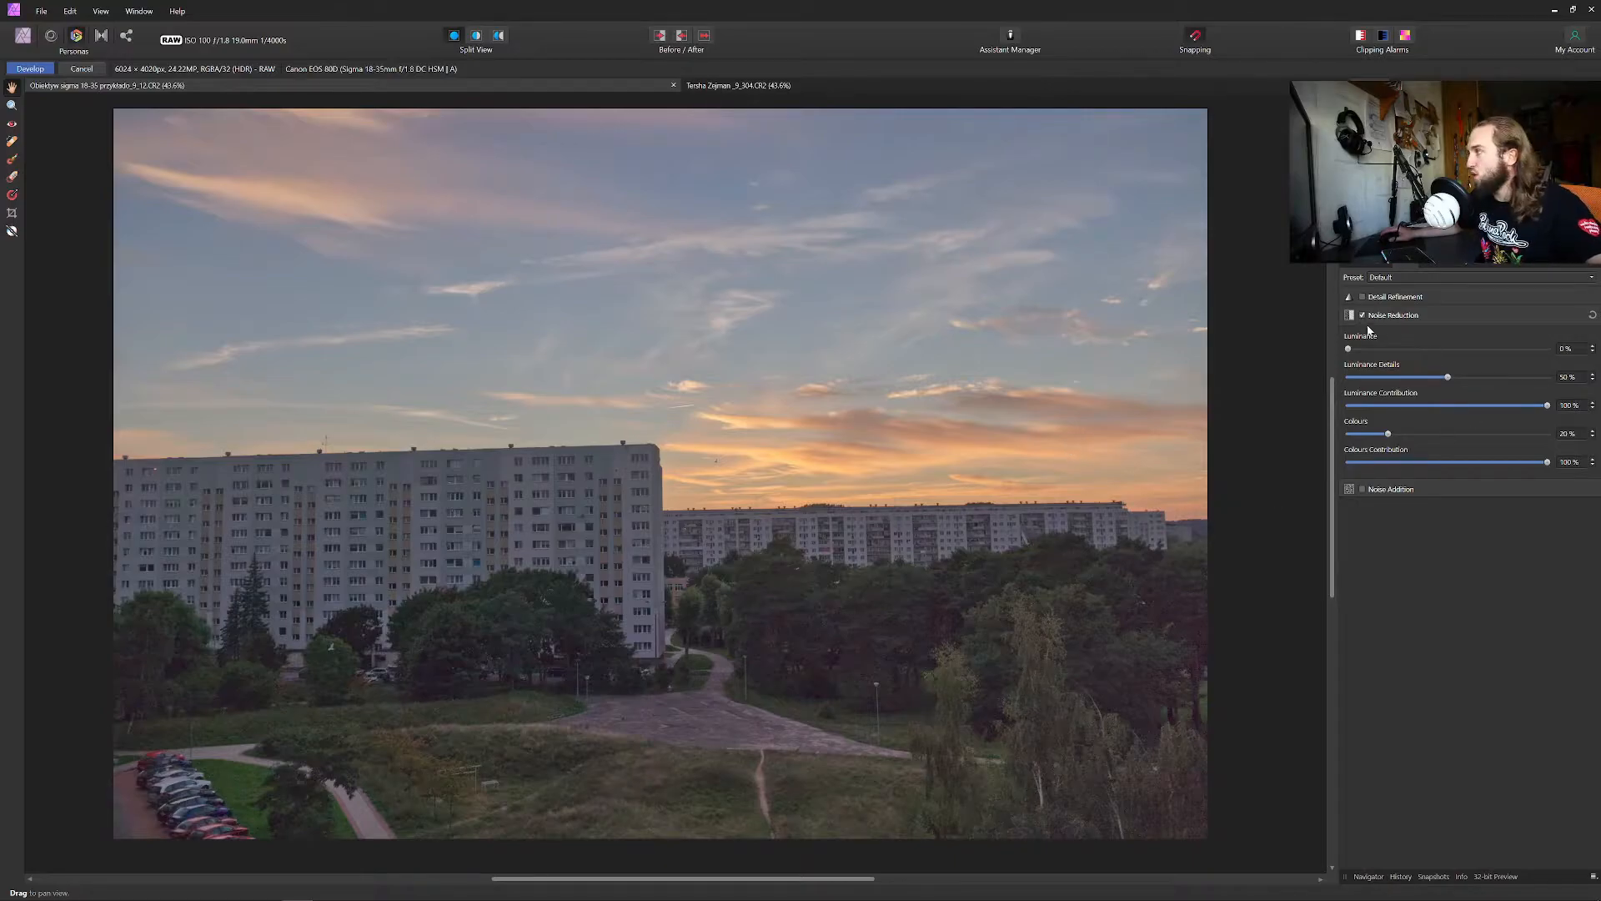
scroll(829, 568, "up", 5)
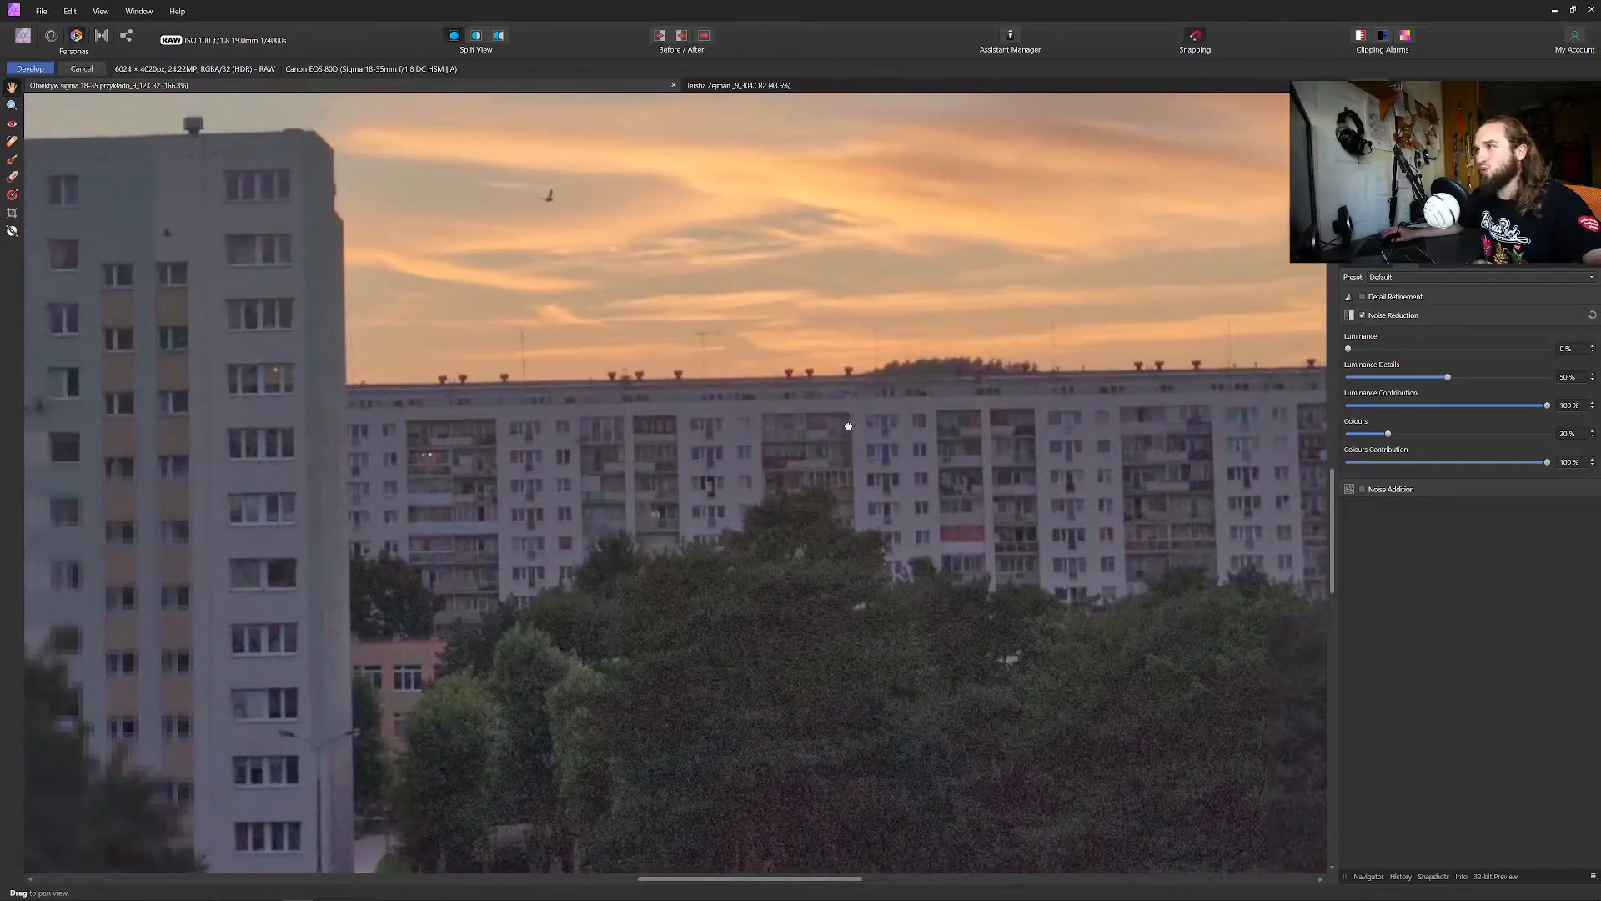
left_click_drag(848, 426, 851, 409)
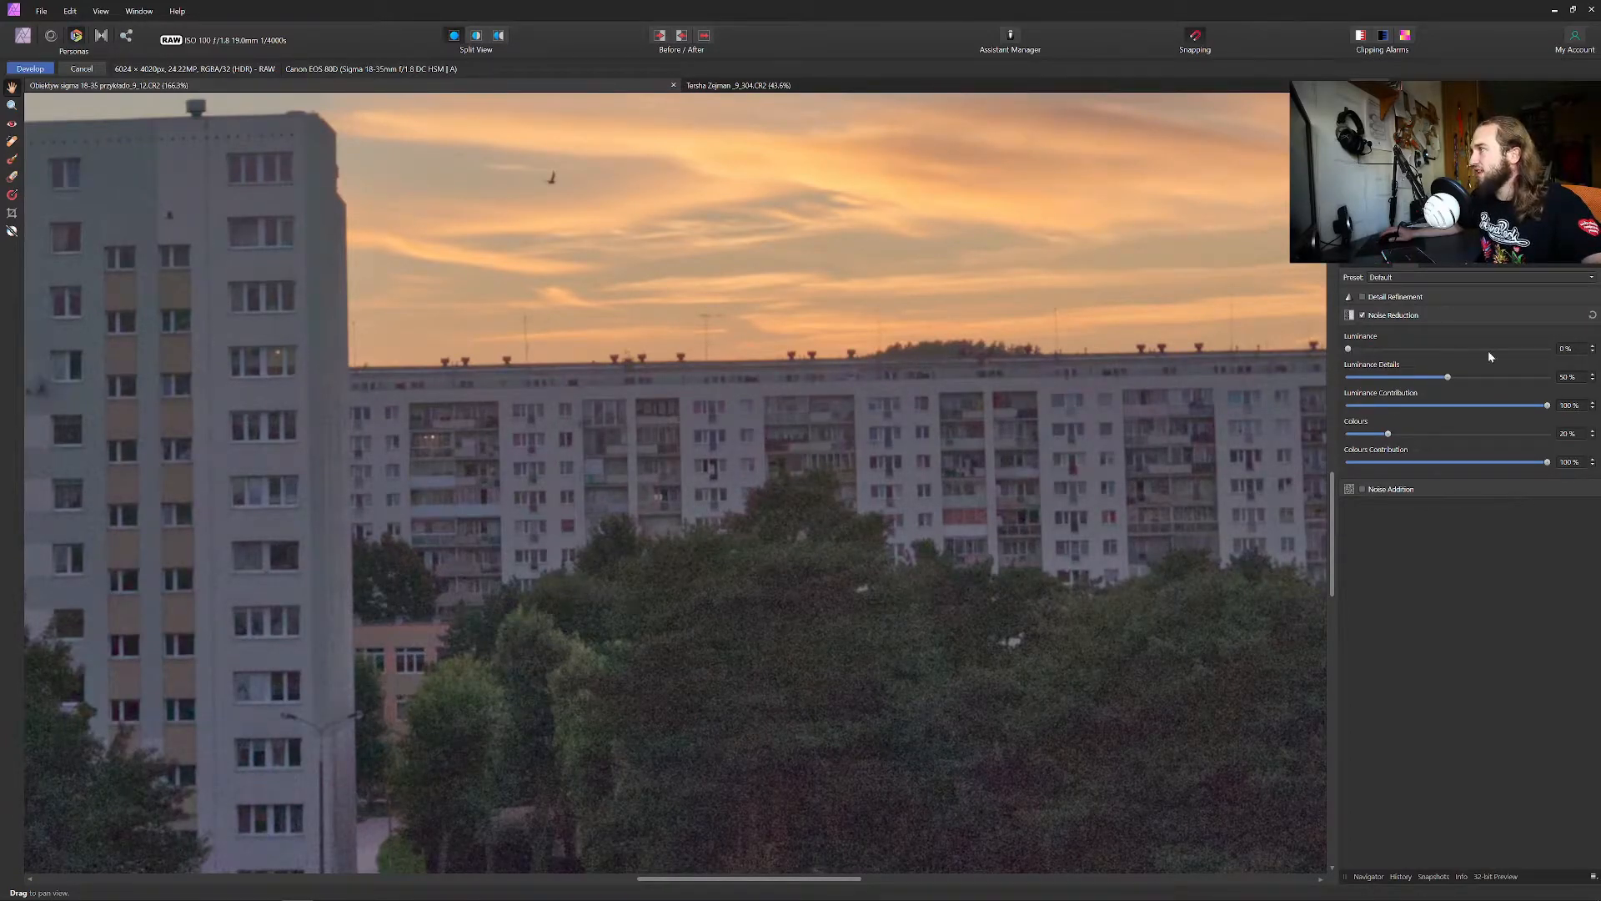
left_click(1543, 348)
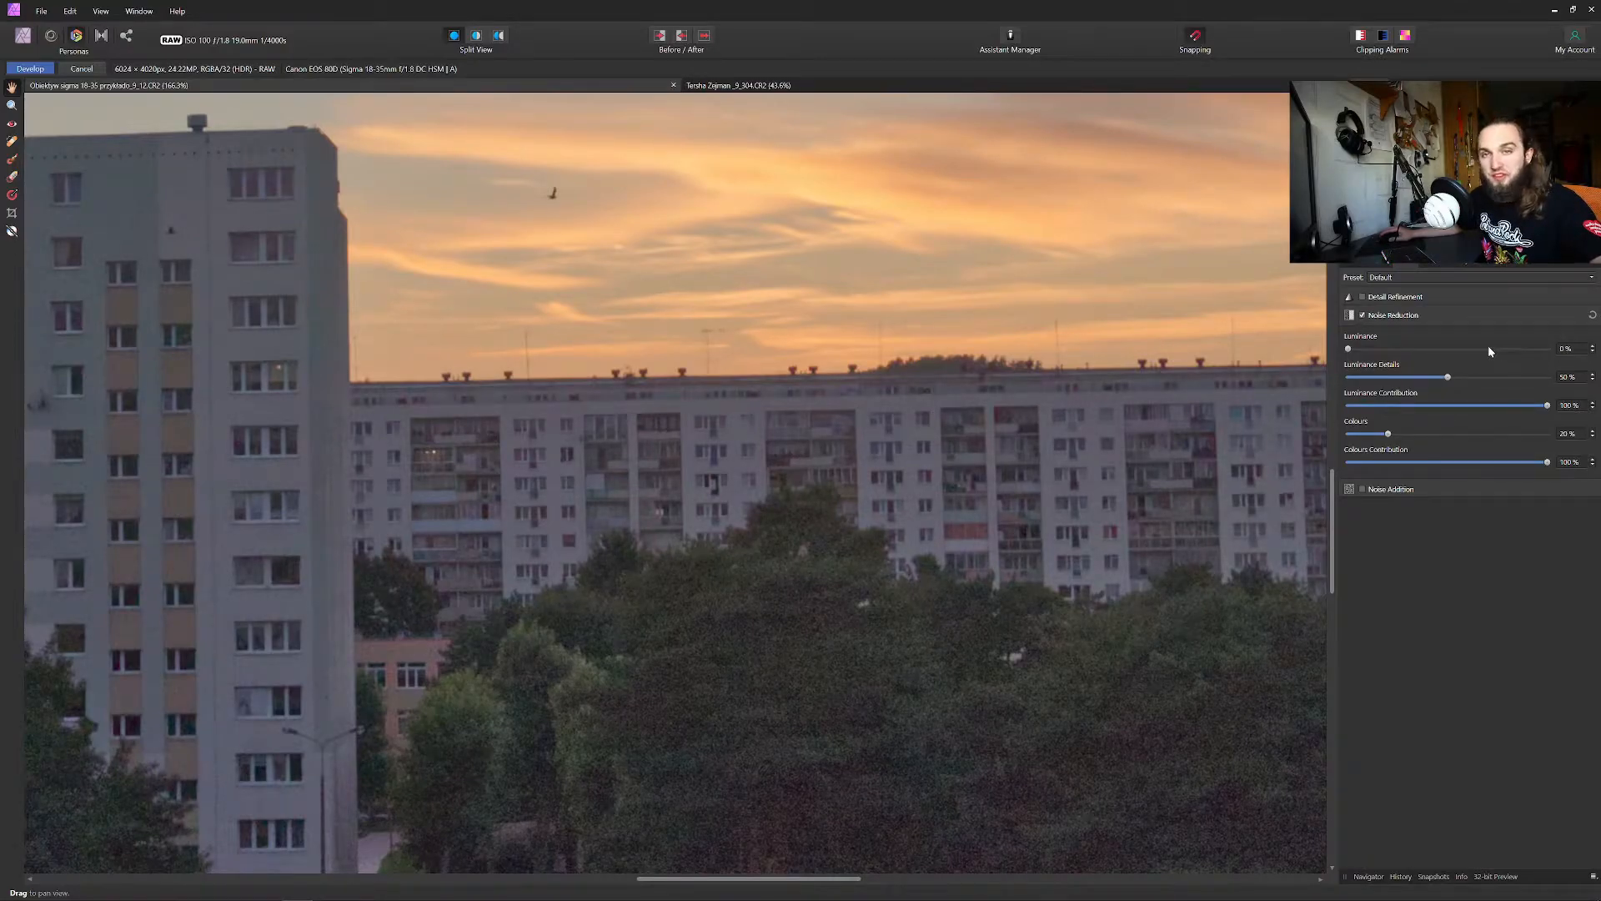
left_click(1397, 349)
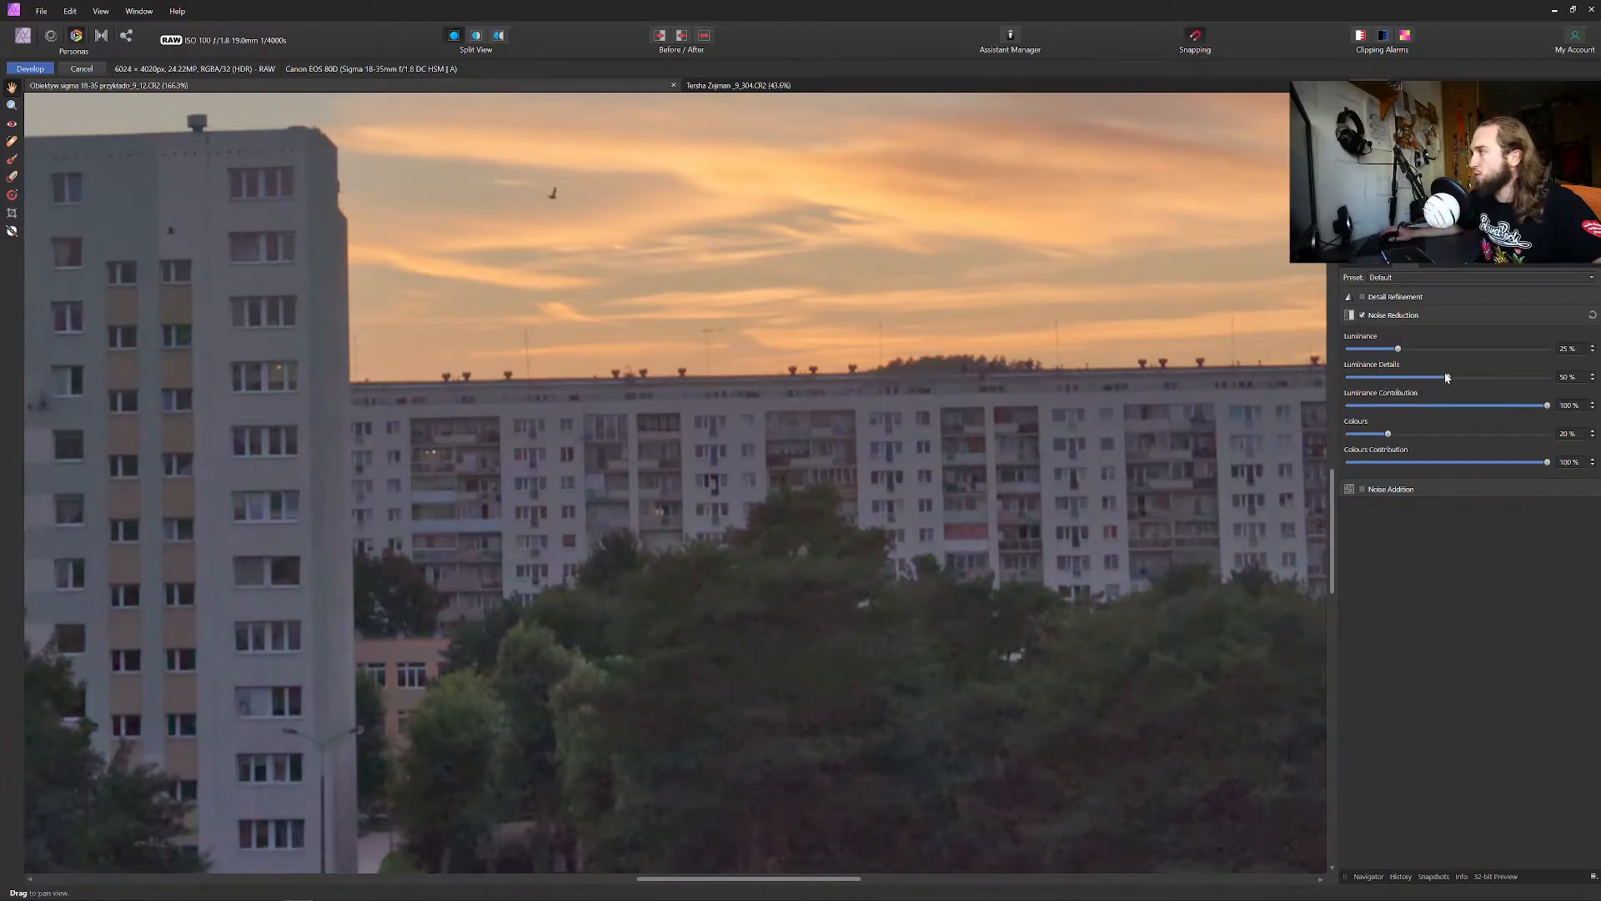
Set Luminance Details and Colours to 100 % in the Noise Reduction settings.
left_click_drag(1450, 378, 1553, 382)
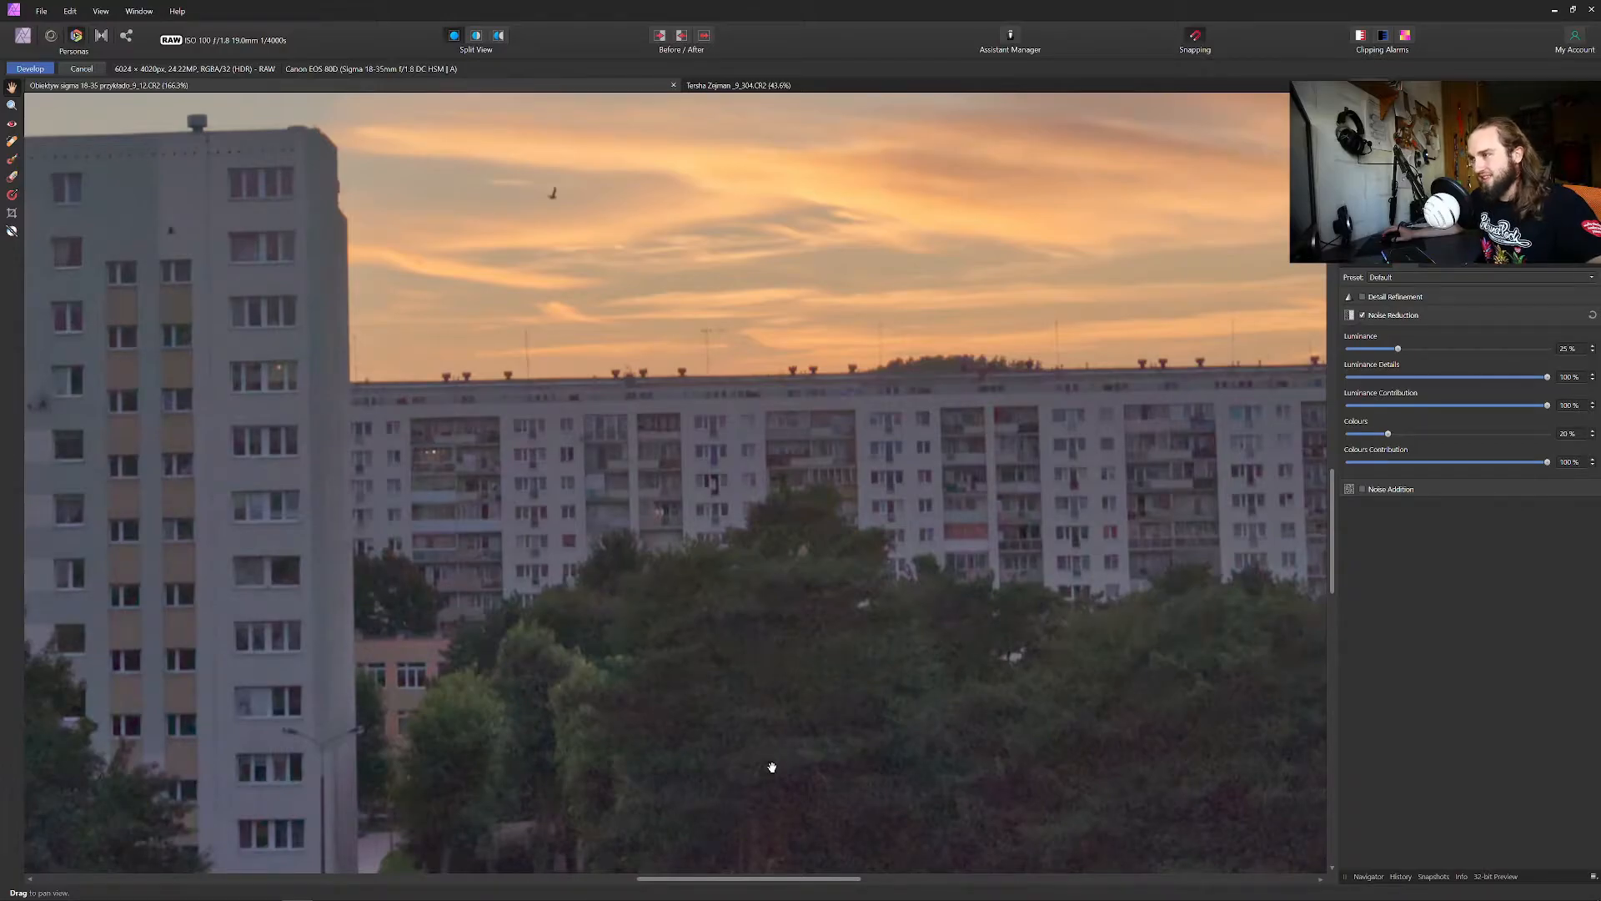
scroll(856, 739, "down", 3)
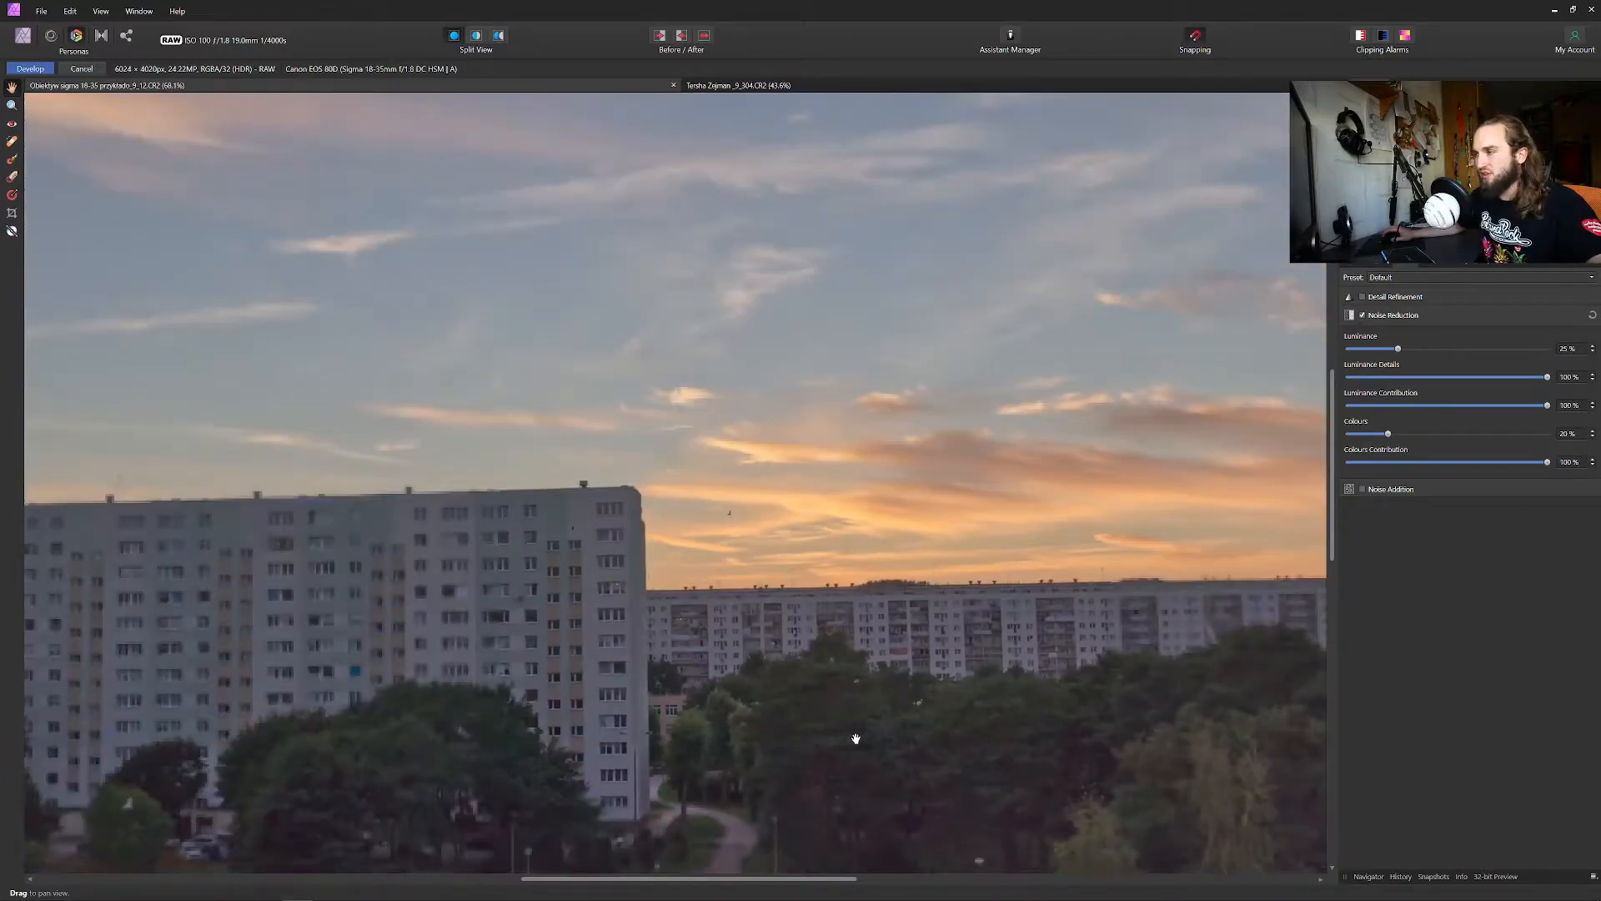
left_click_drag(938, 775, 912, 608)
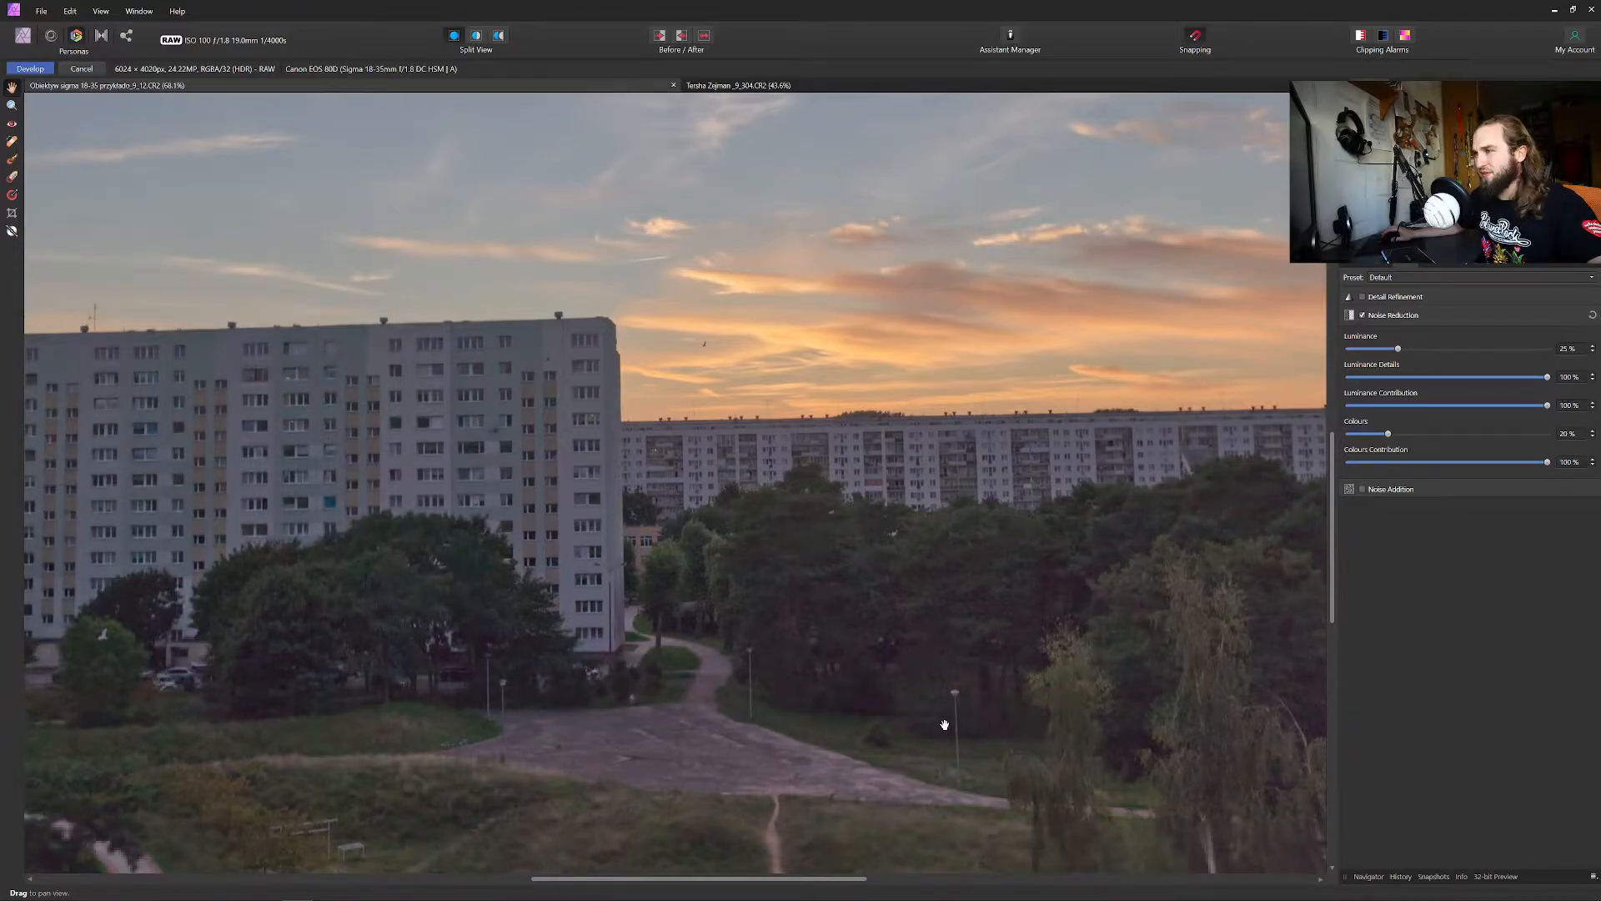
scroll(946, 655, "down", 2)
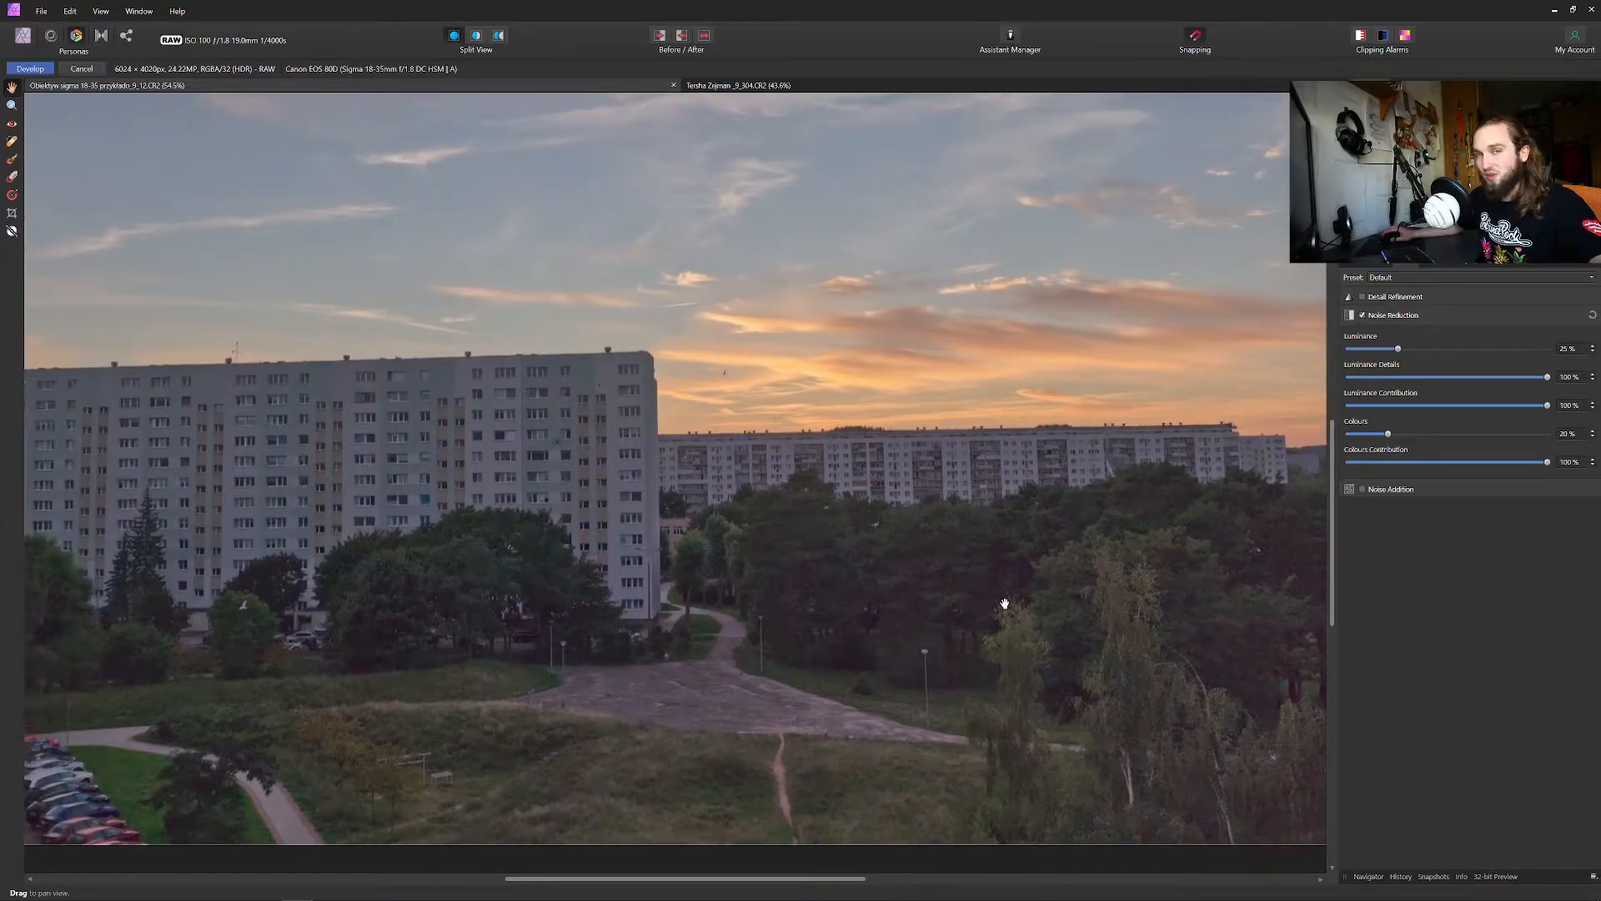
left_click_drag(1392, 433, 1548, 434)
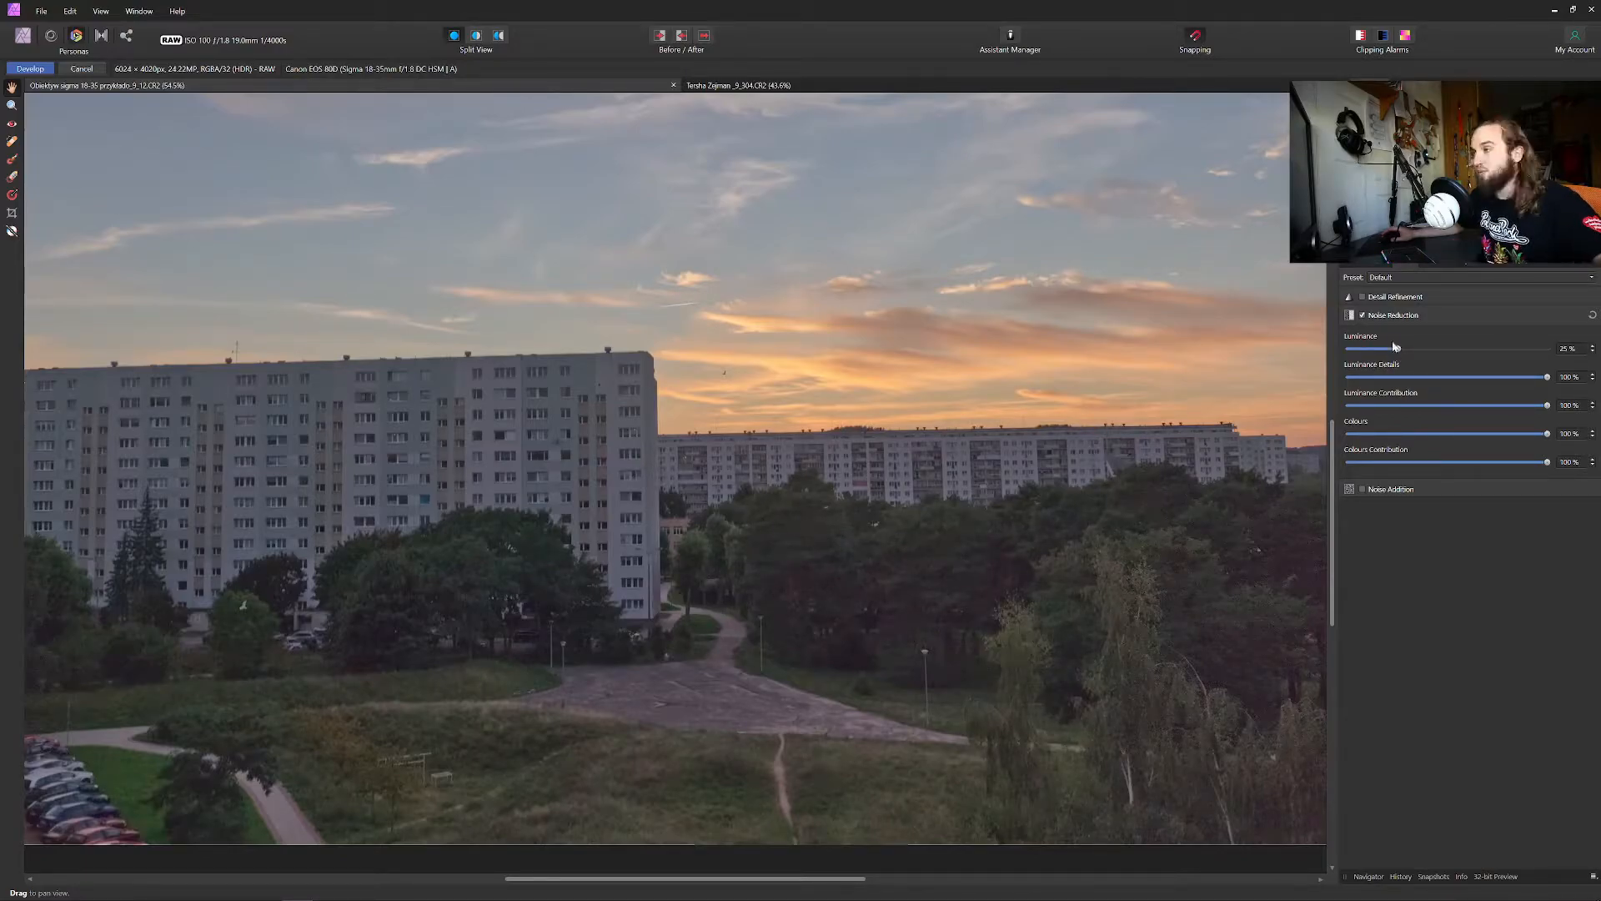
Compare the dark trees with Noise Reduction off and on at close range.
left_click(1363, 317)
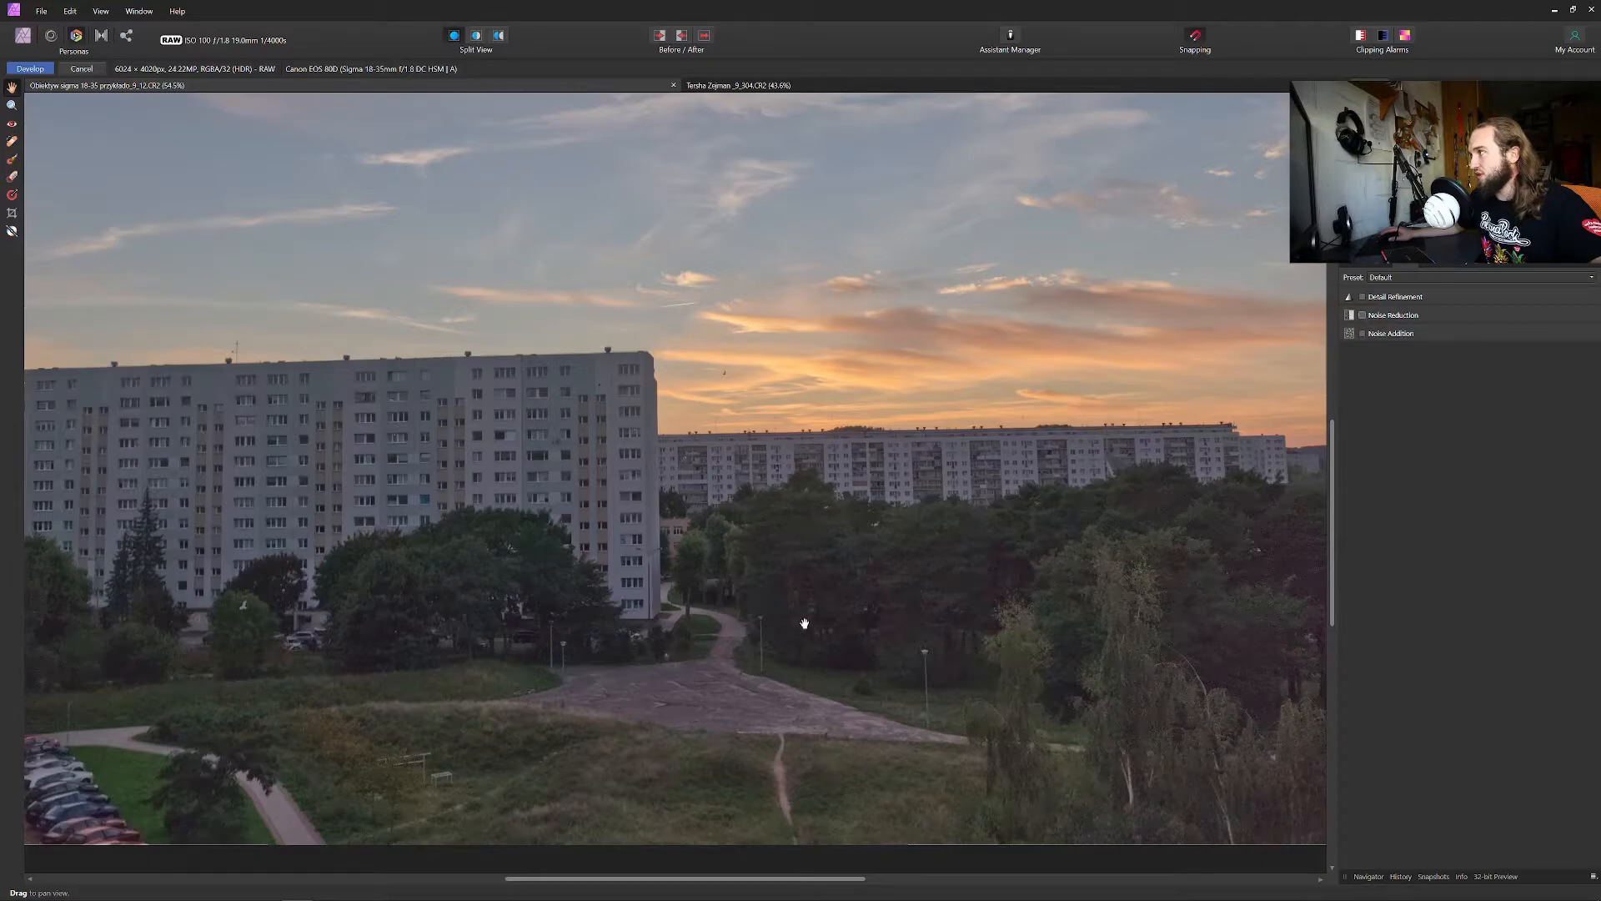
scroll(820, 586, "up", 3)
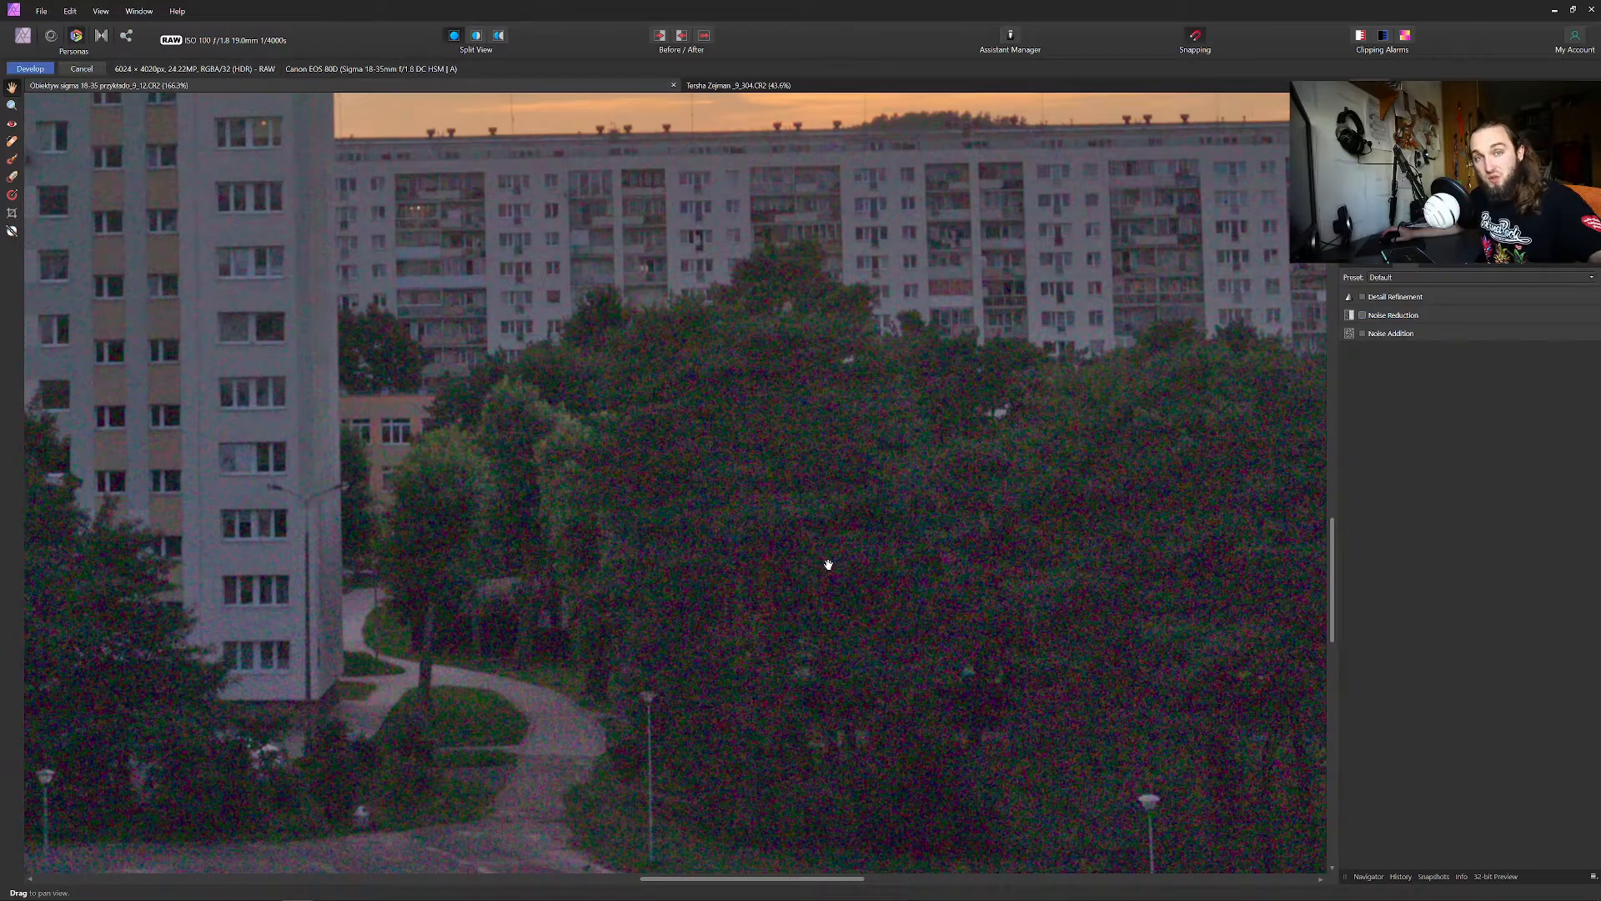
left_click(1363, 317)
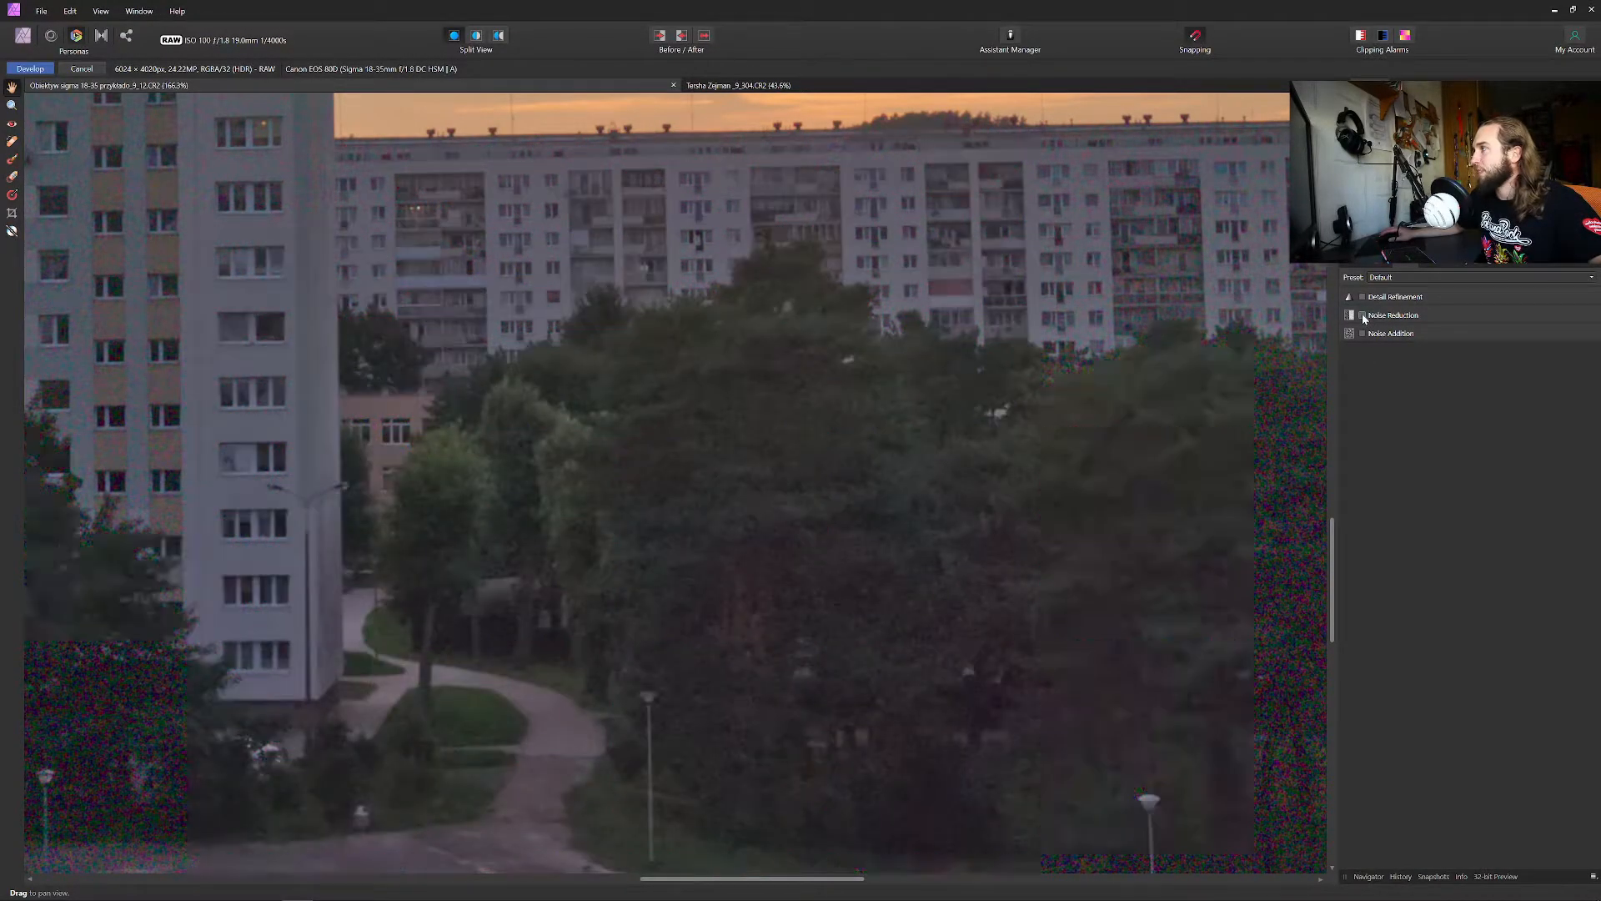
left_click(1364, 317)
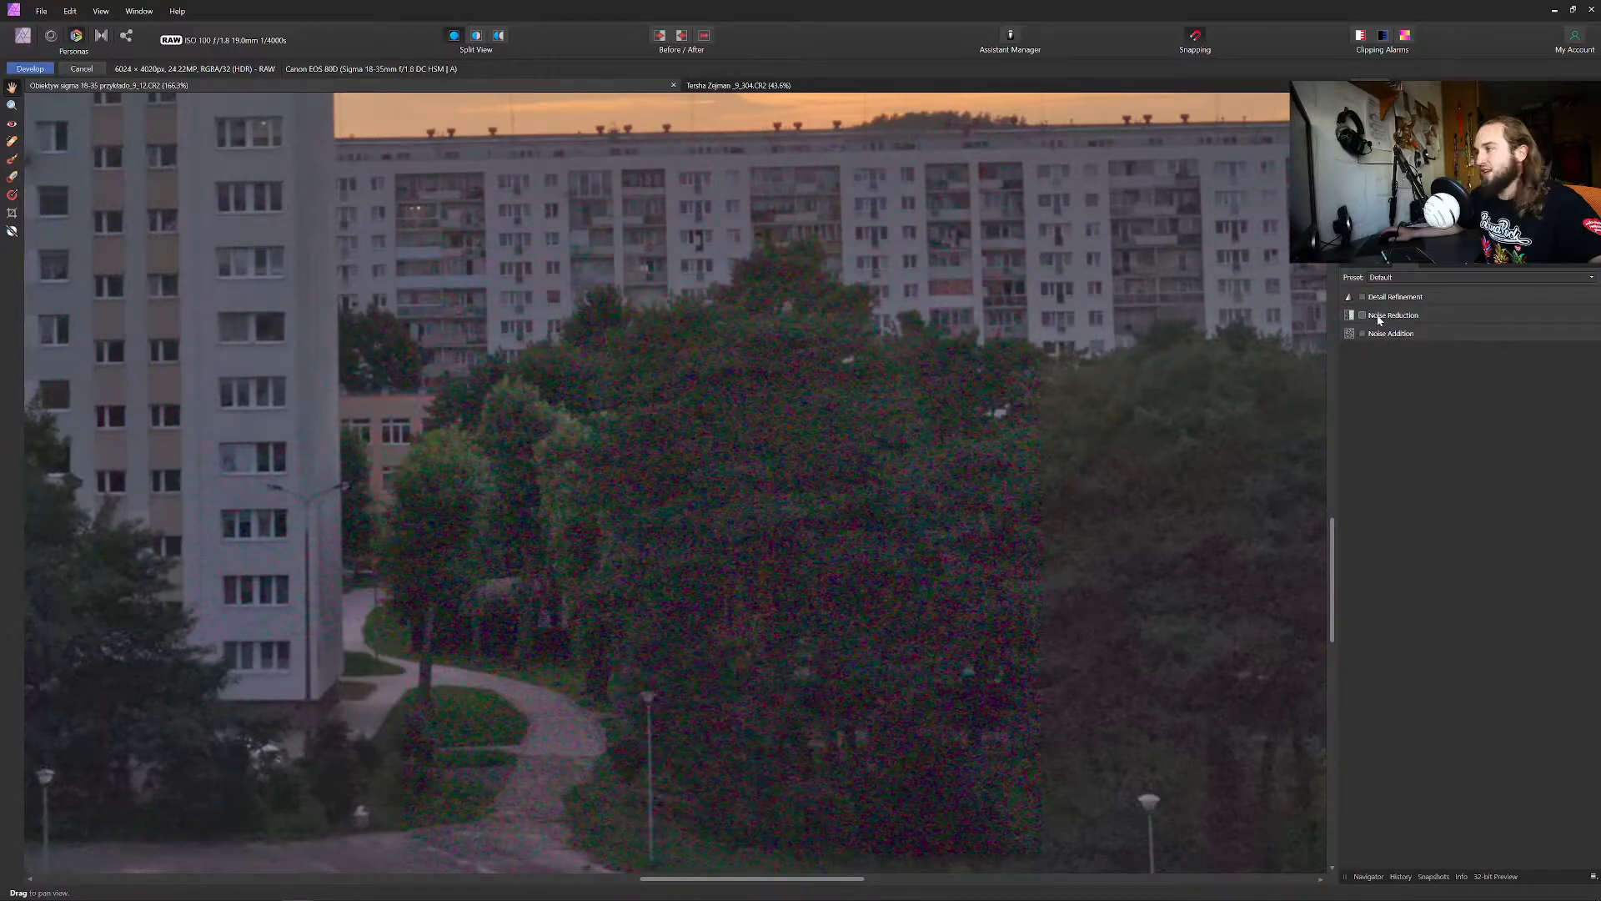
left_click(1364, 316)
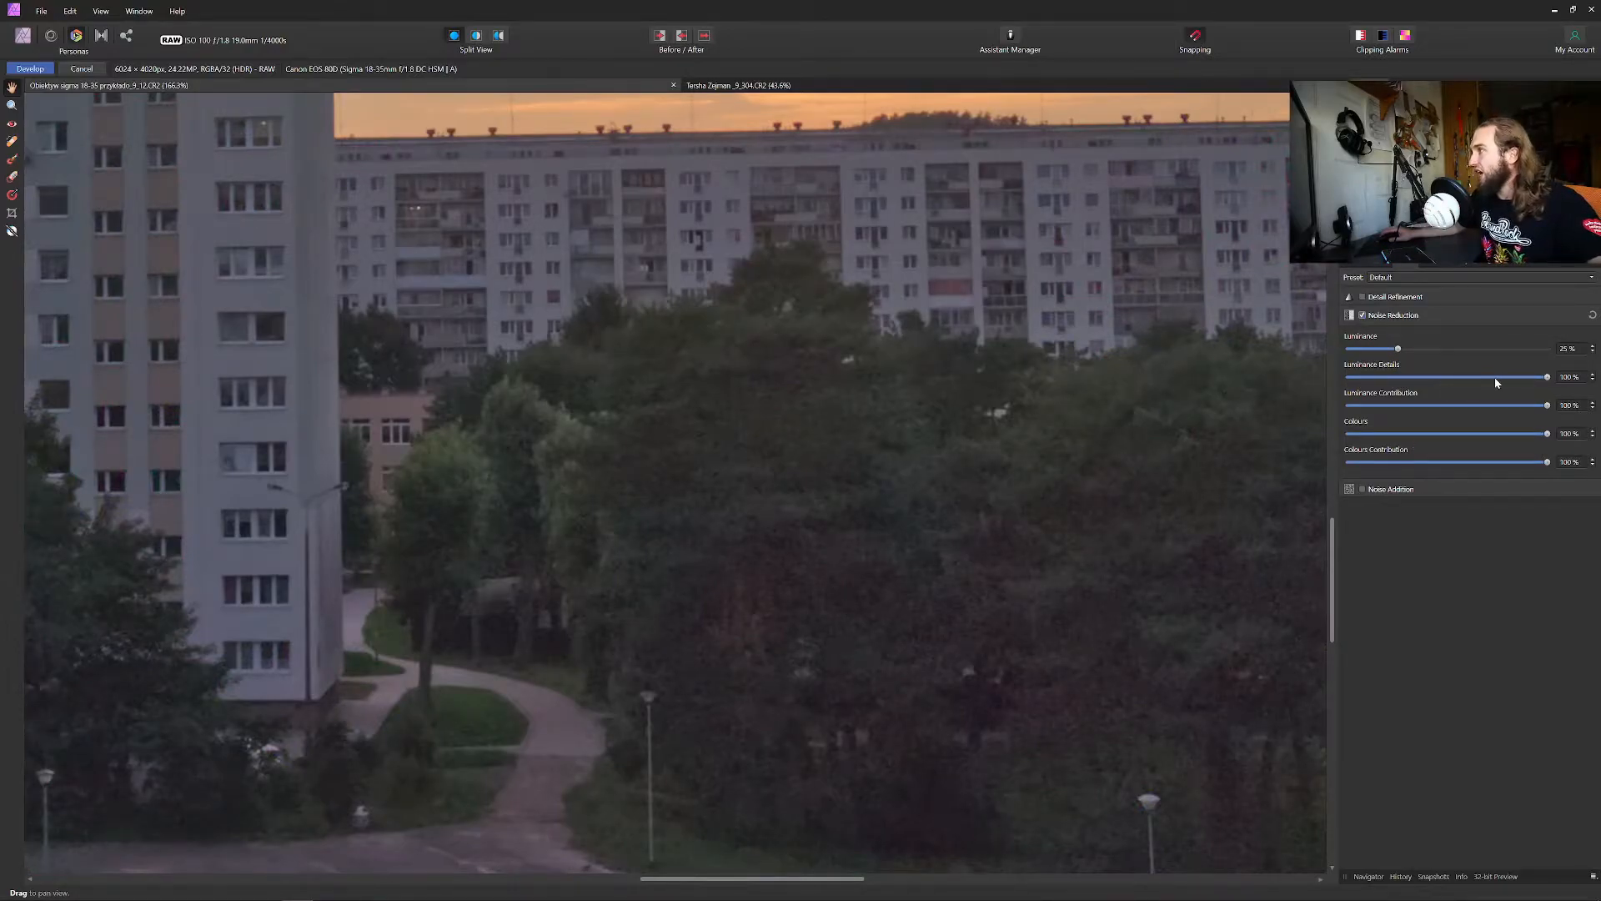
Try Luminance Details at 0 %, and settle on 75 %.
left_click_drag(1395, 377, 1338, 381)
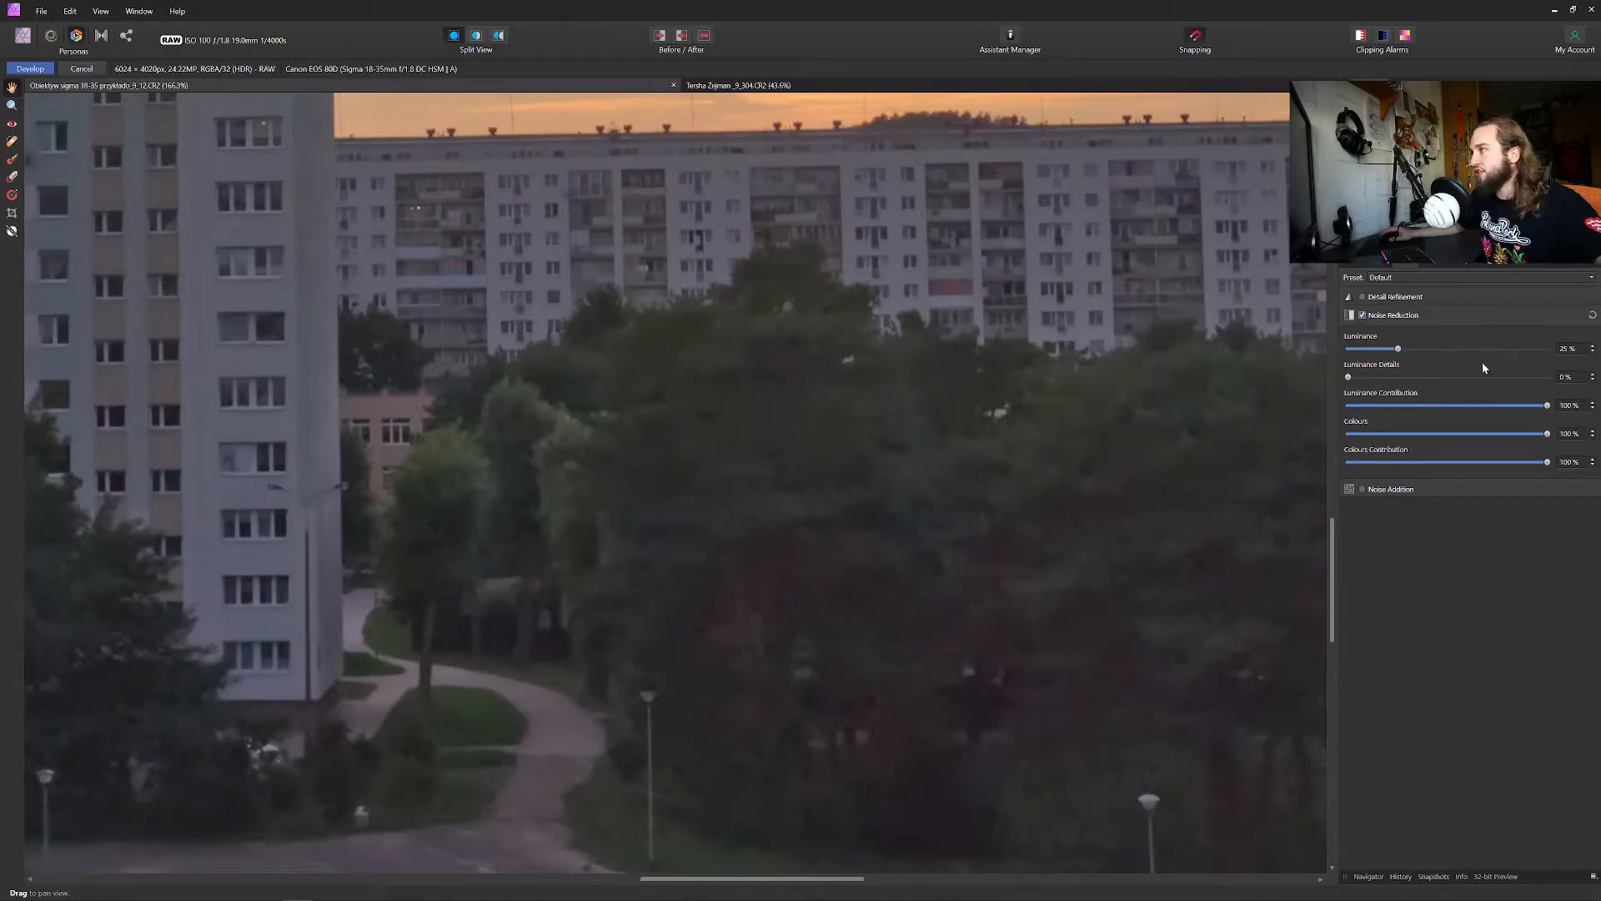
left_click(1454, 377)
left_click_drag(1455, 379, 1498, 377)
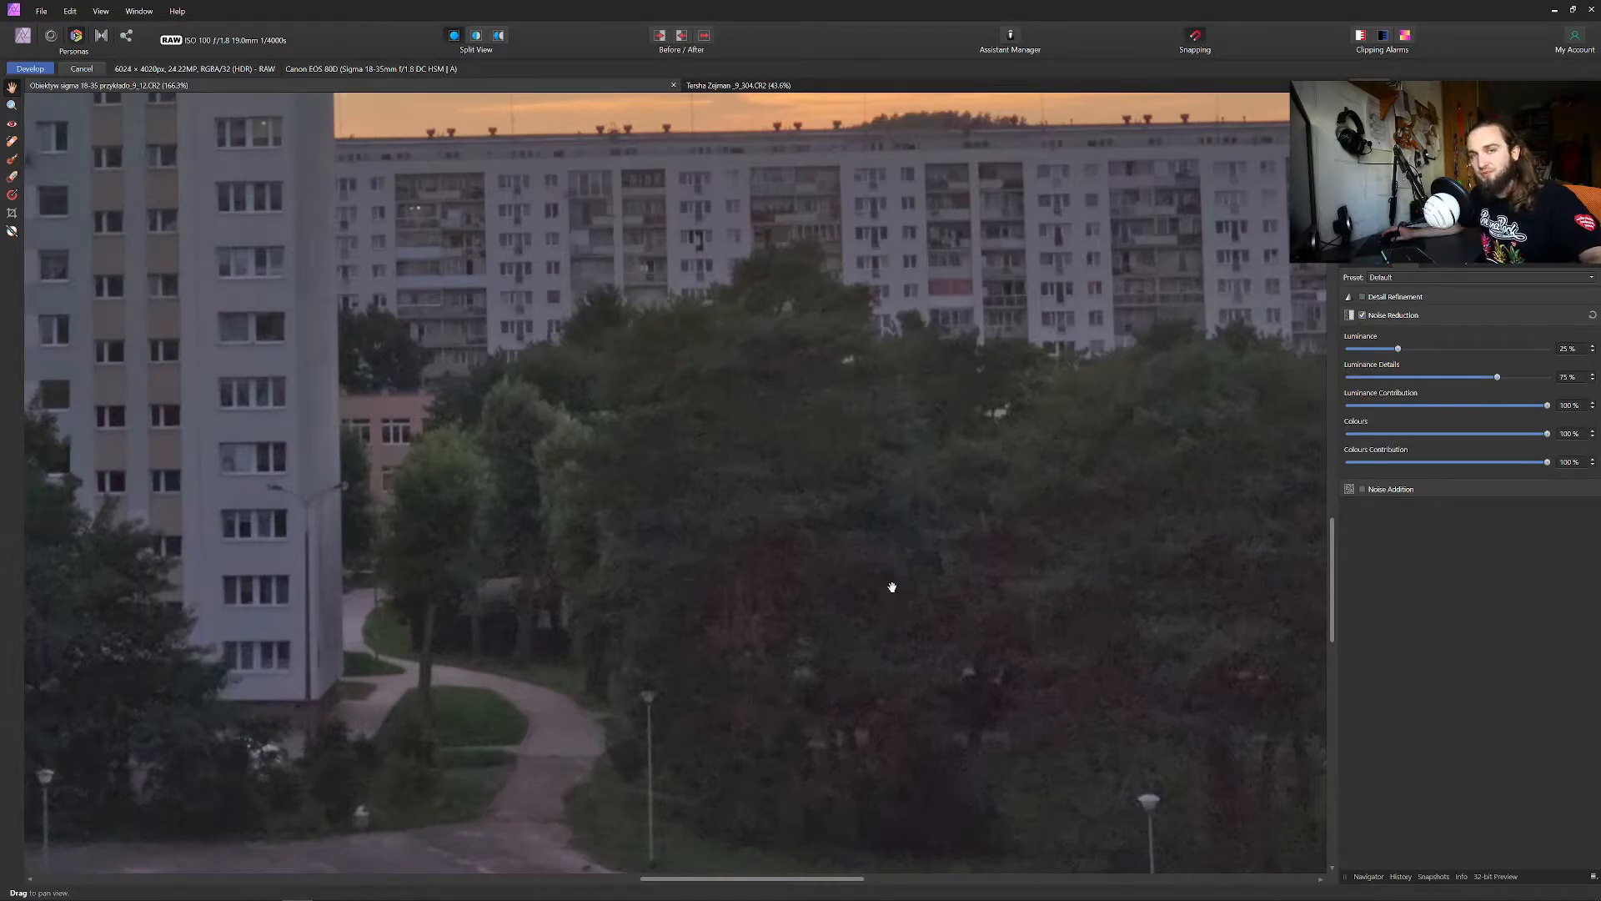
scroll(1162, 504, "down", 3)
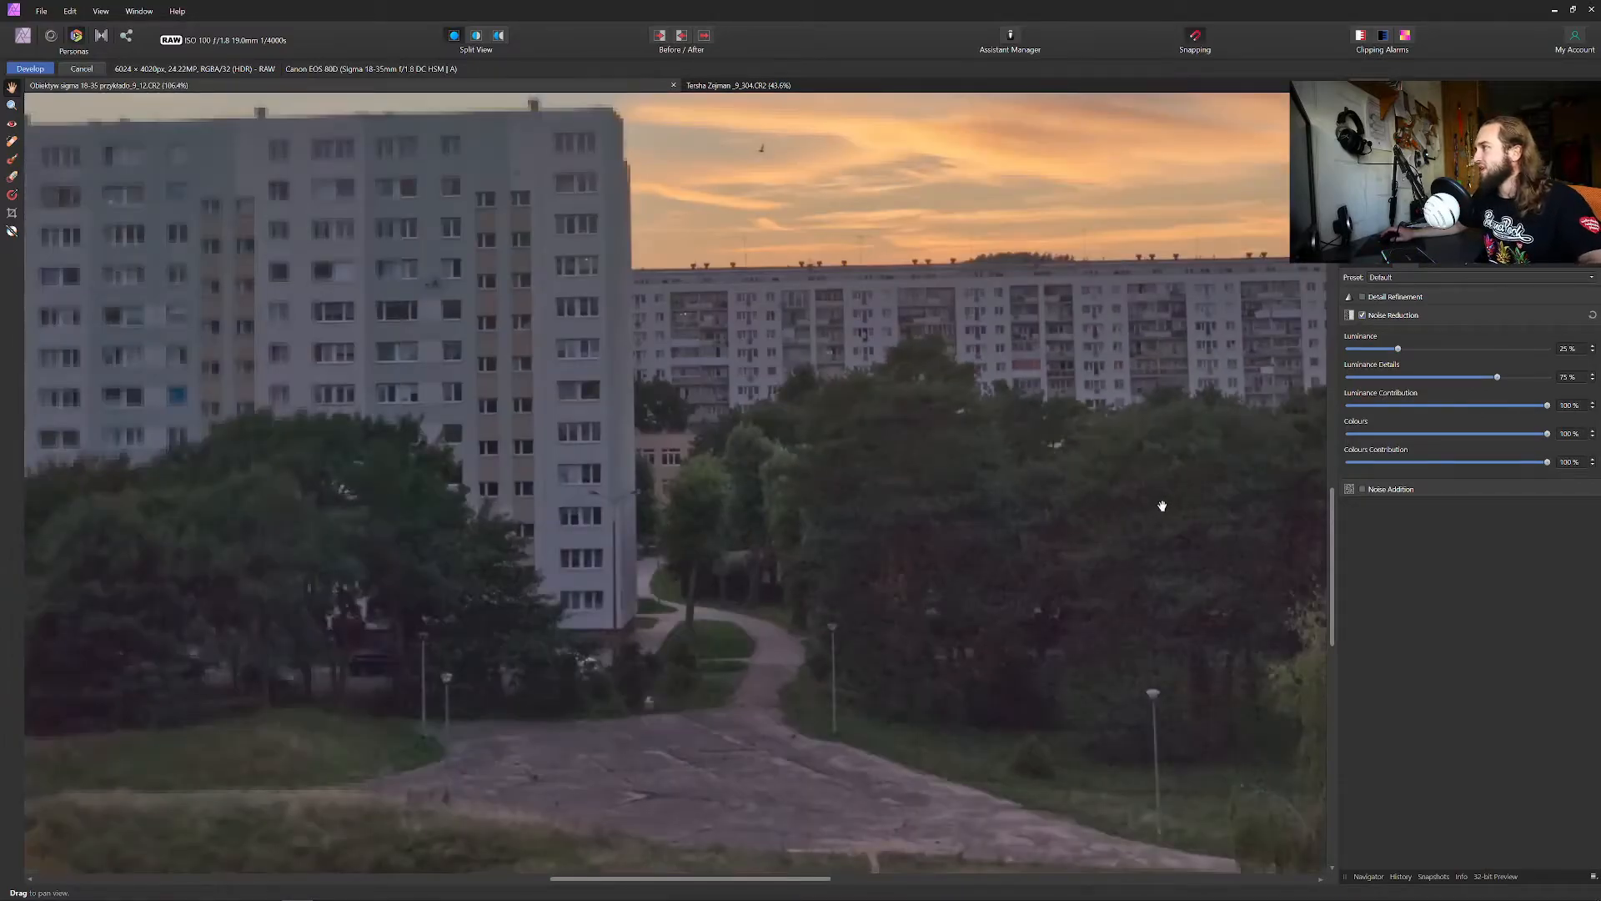
Turn off Noise Reduction and try Clarity at 100 % on the whole photo.
left_click(1364, 315)
left_click(1365, 267)
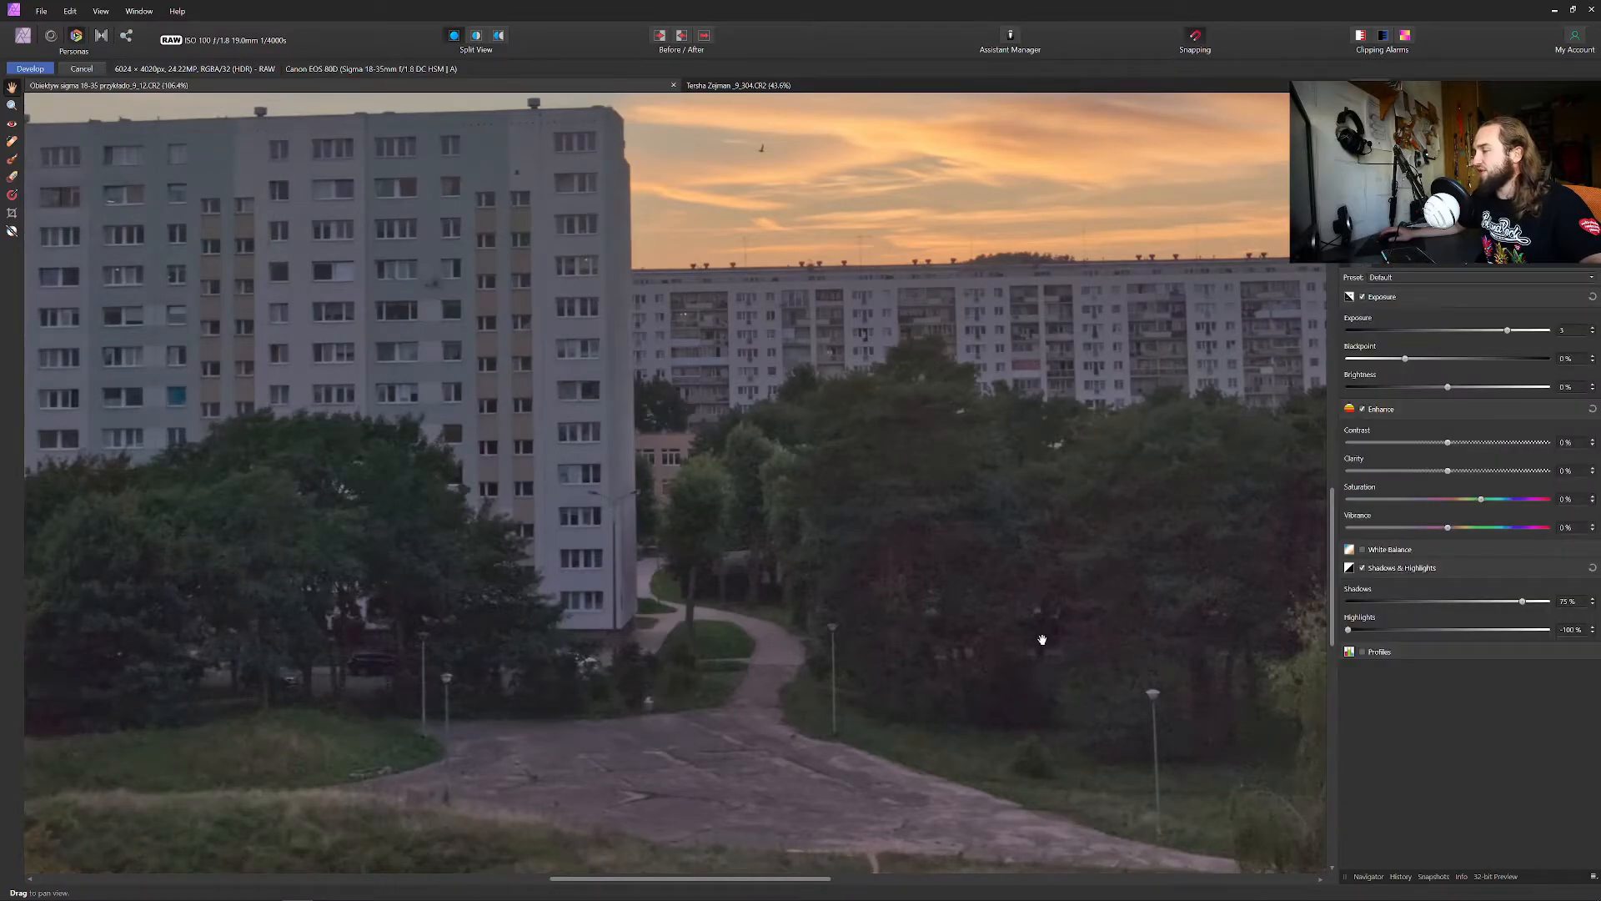
left_click_drag(1028, 310, 987, 420)
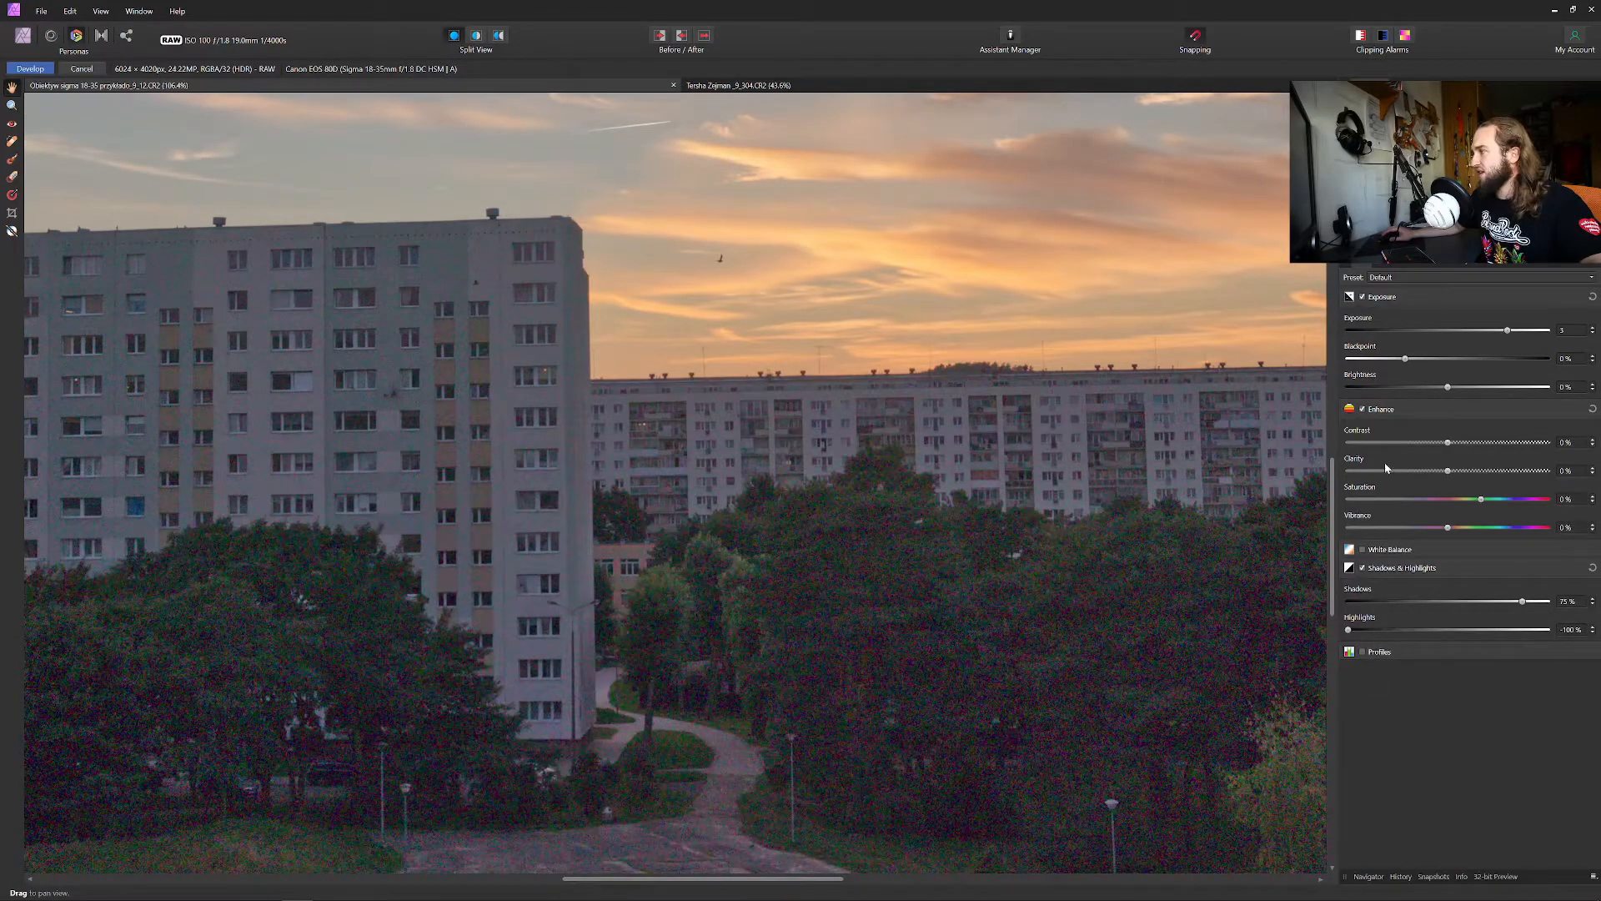
left_click_drag(1449, 477, 1548, 472)
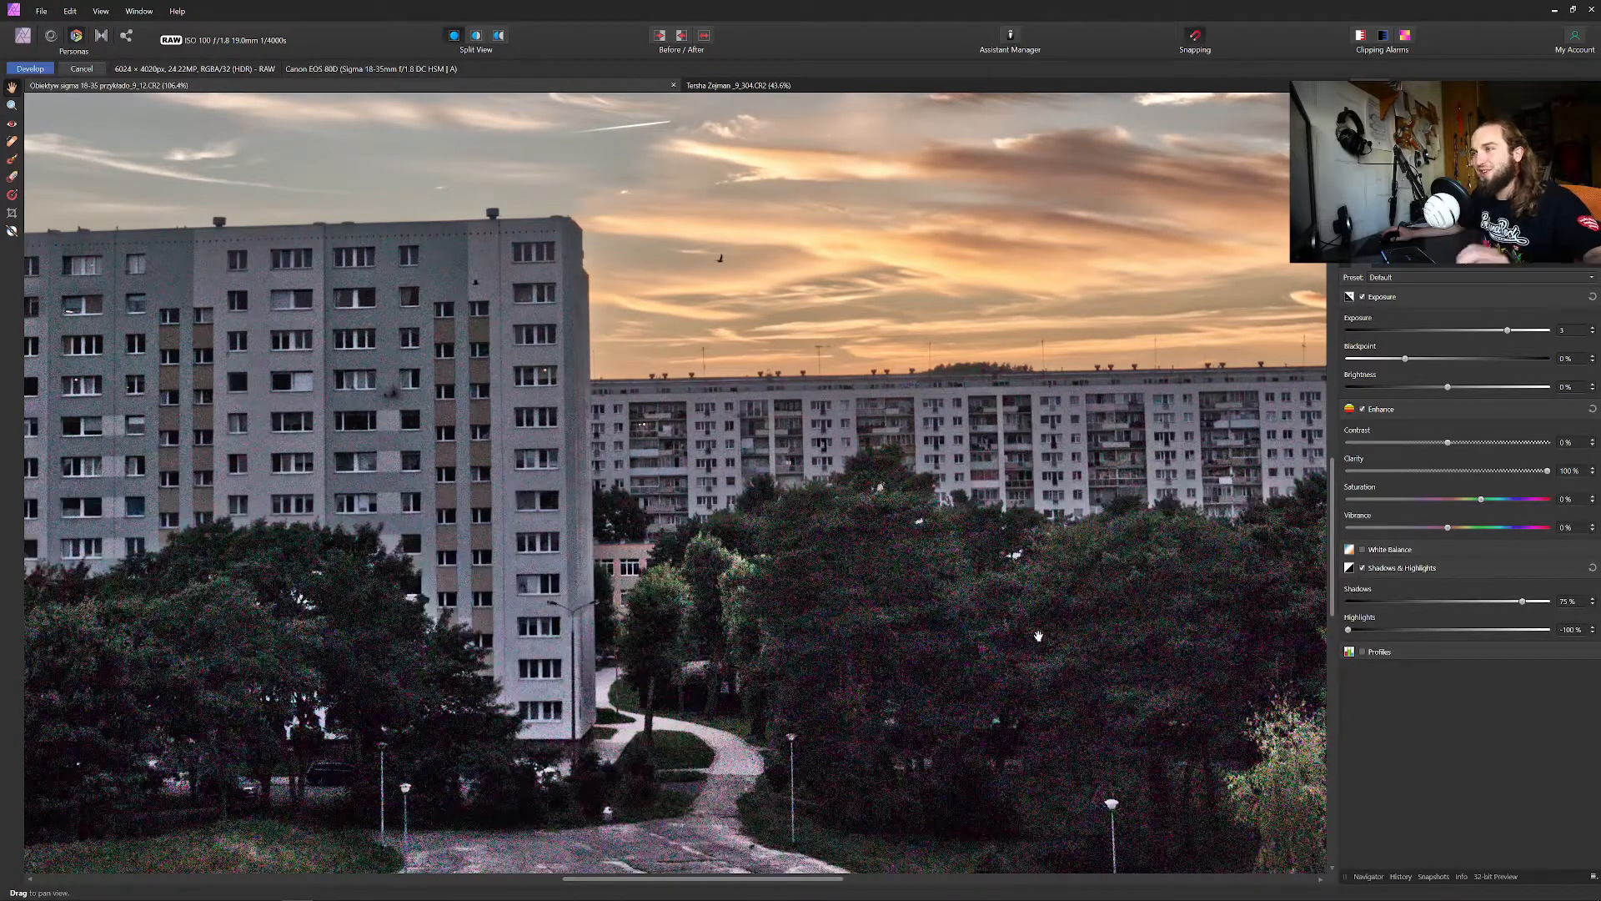
scroll(1036, 640, "down", 5)
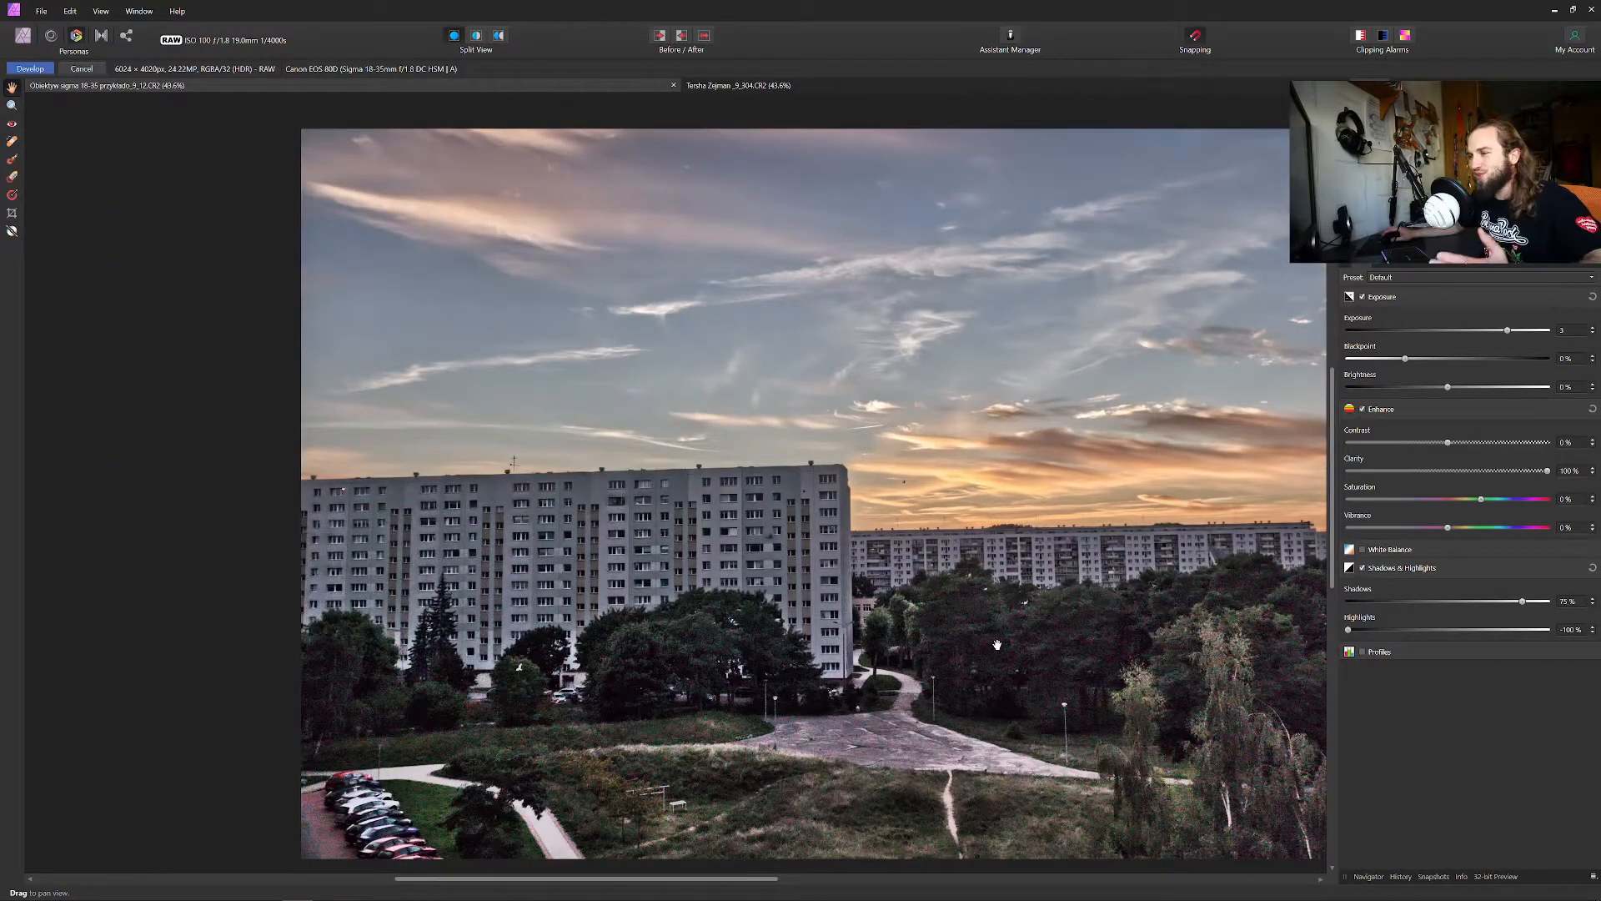
Turn Noise Reduction back on and view the whole photo.
left_click(1419, 265)
left_click(1363, 315)
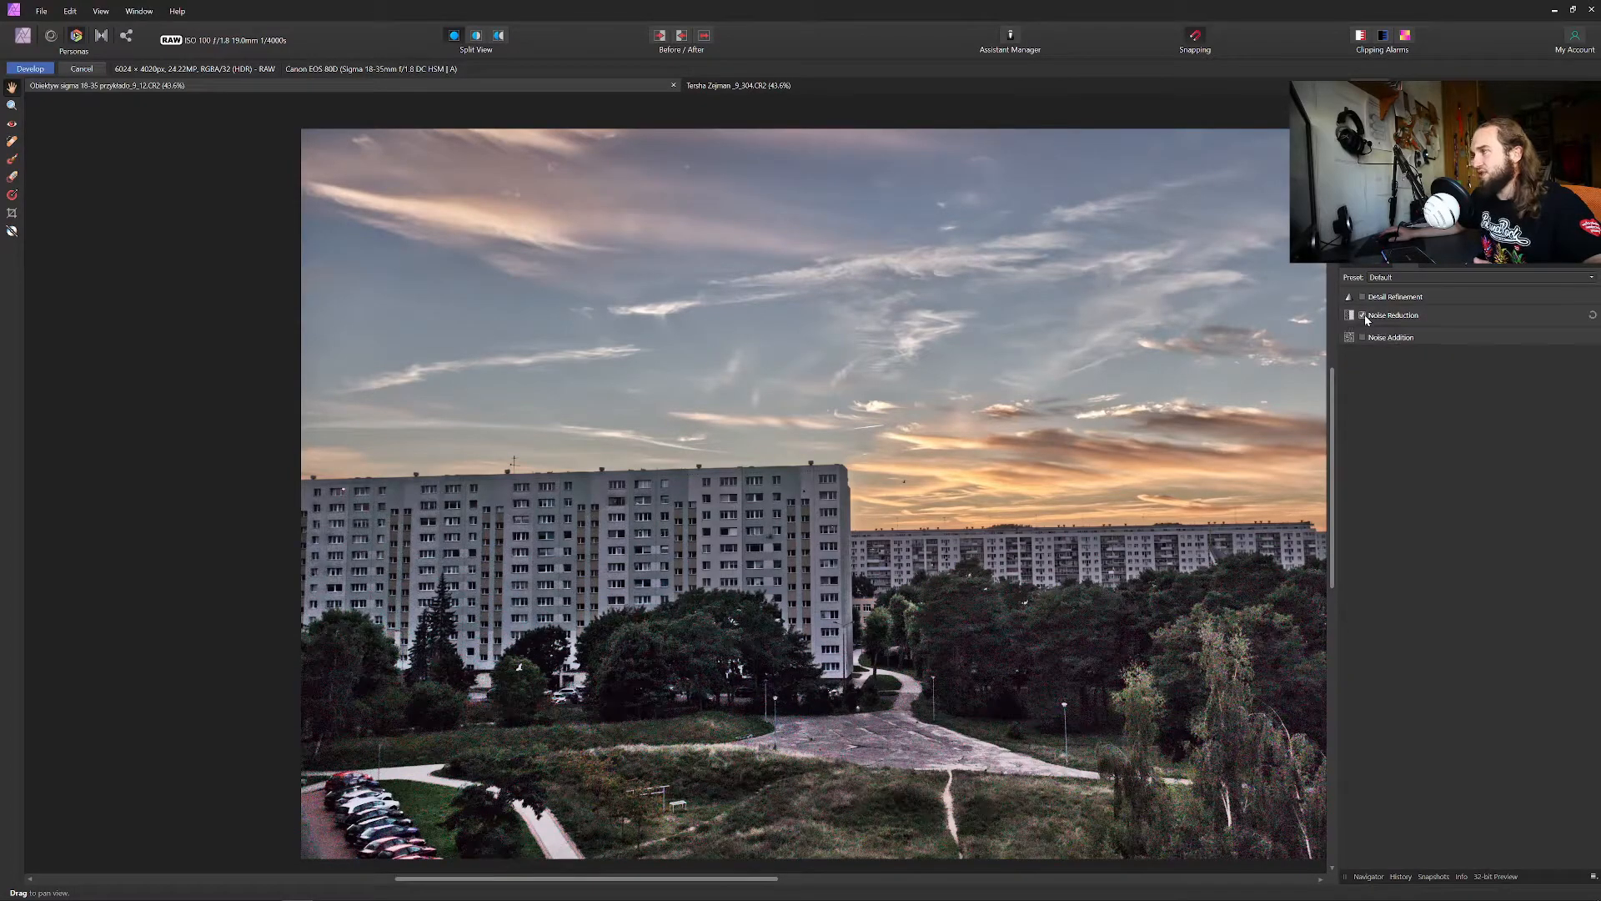
left_click_drag(1090, 723, 915, 644)
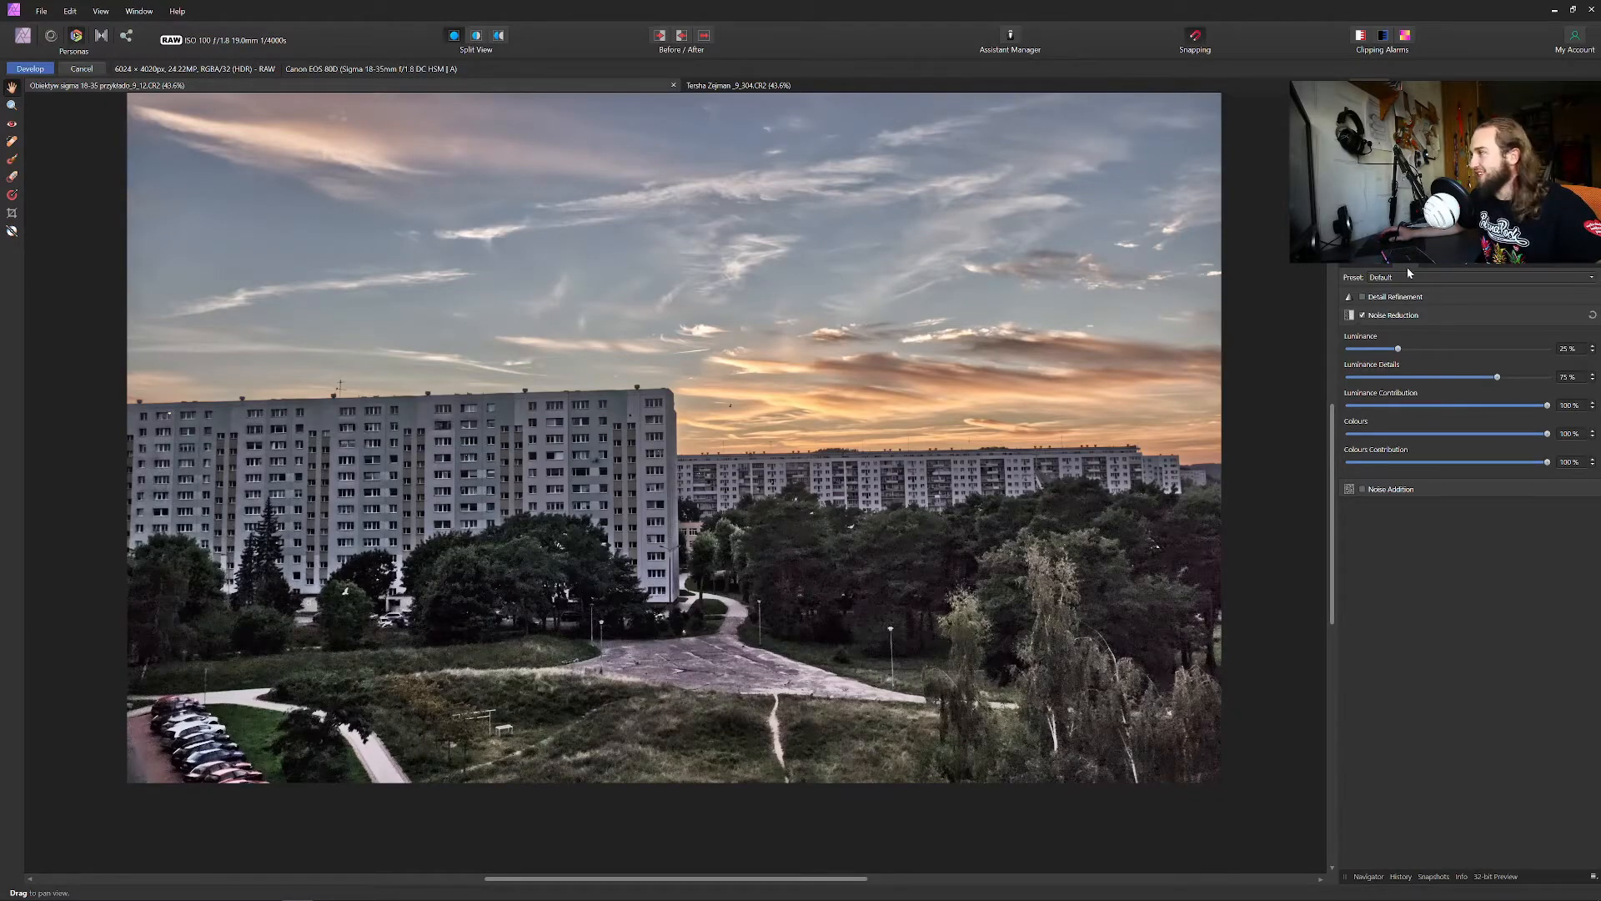
Reset Clarity and raise it to only 5 %.
left_click(1368, 267)
double_click(1474, 471)
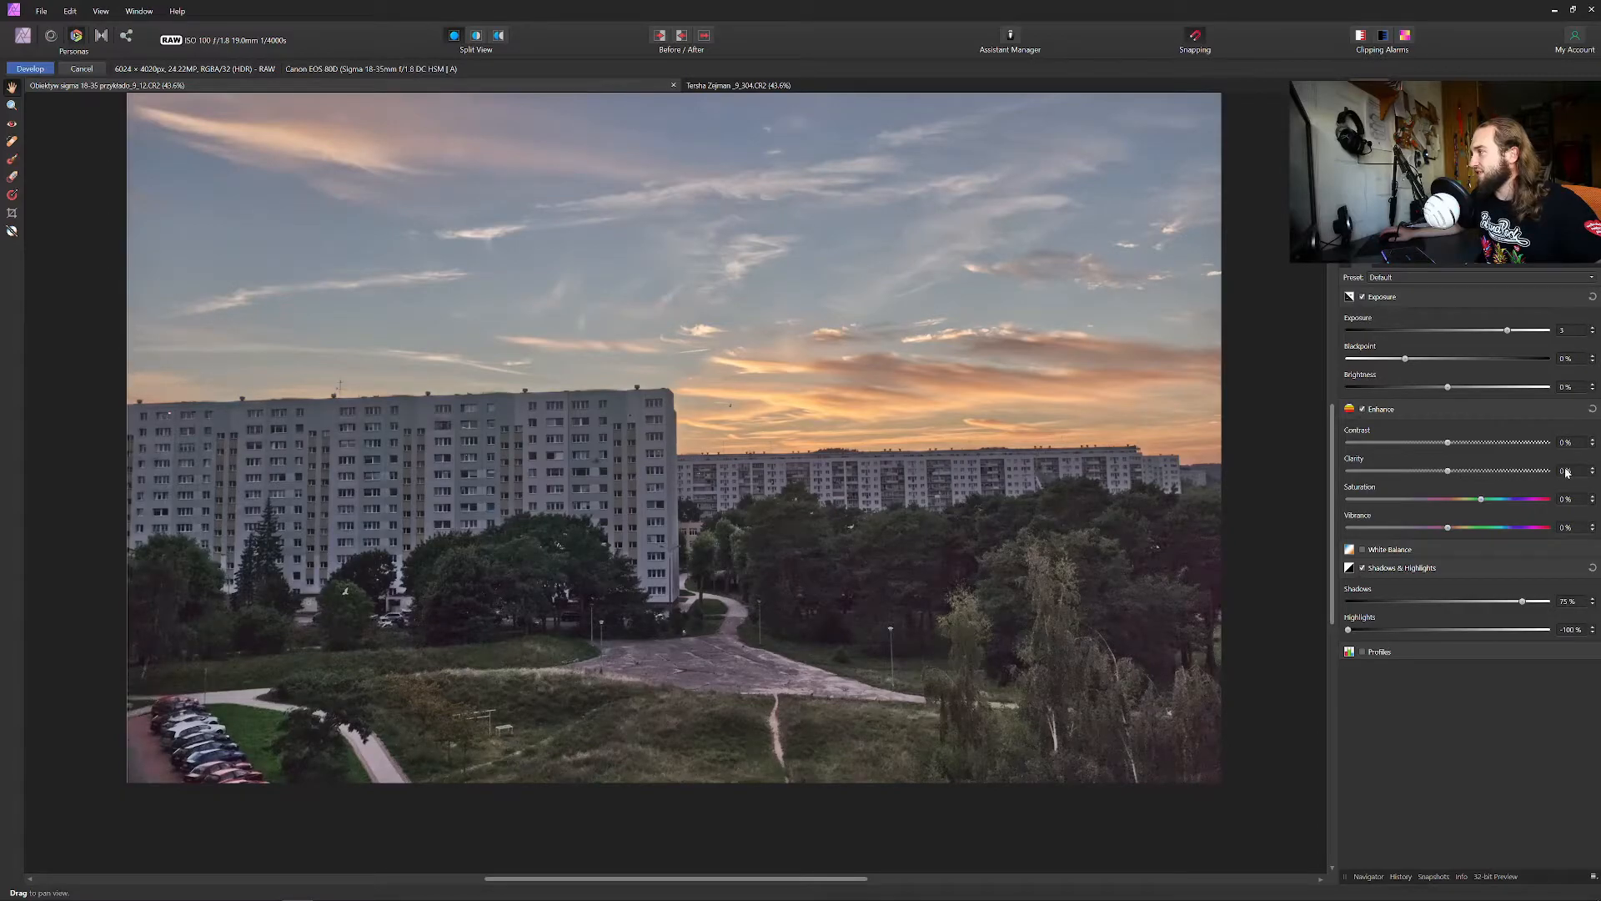
scroll(1573, 473, "up", 3)
scroll(1576, 474, "up", 1)
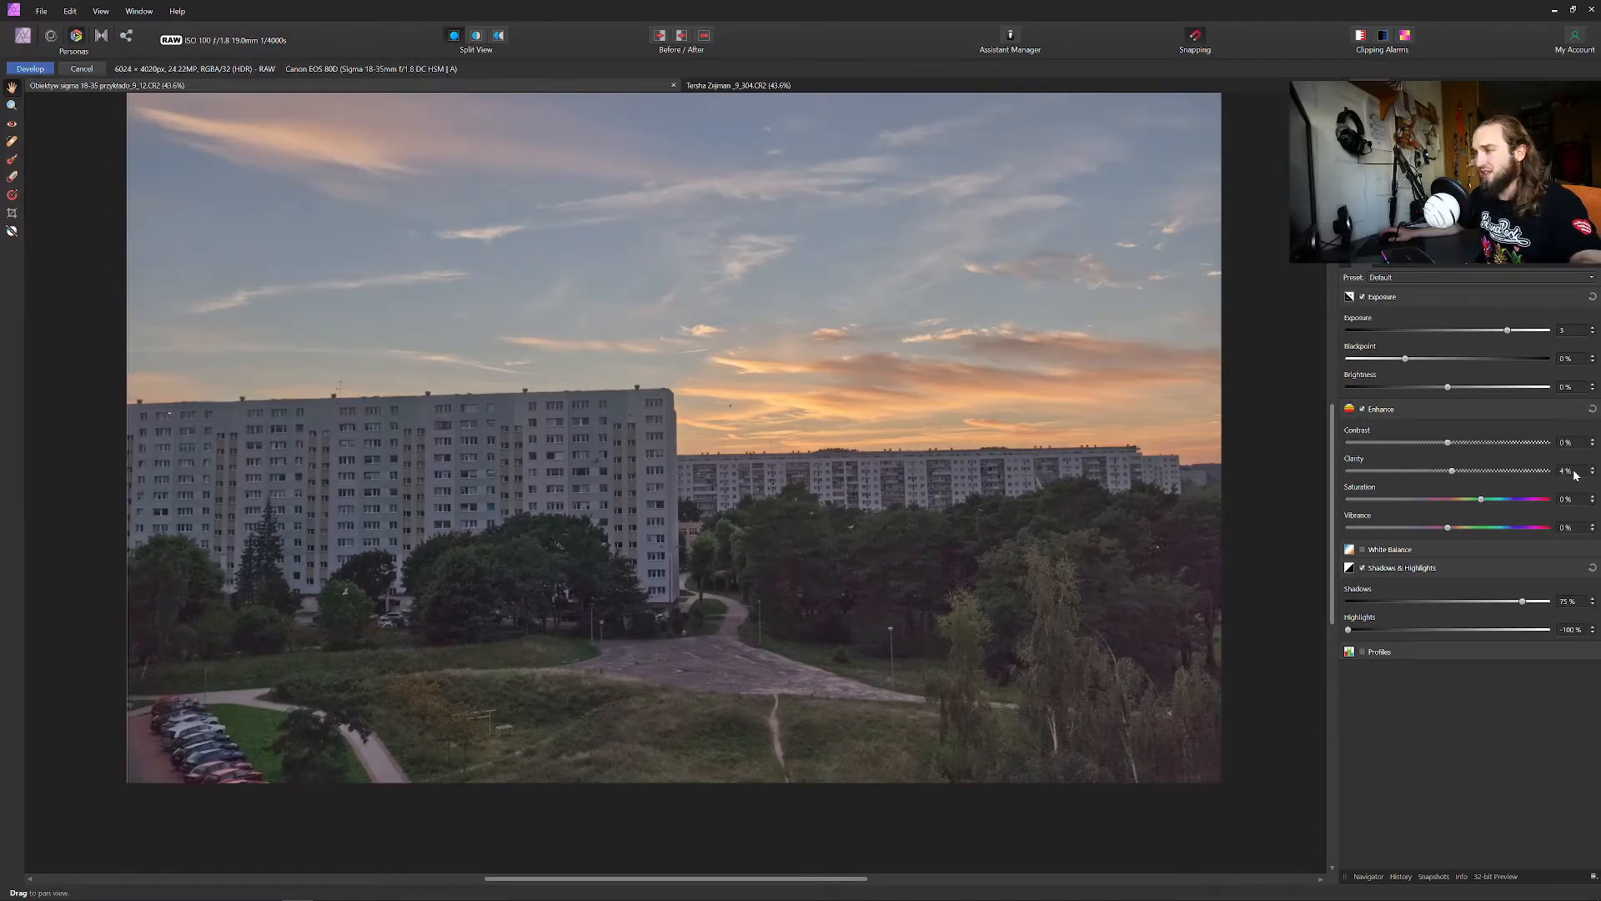
scroll(1576, 474, "up", 1)
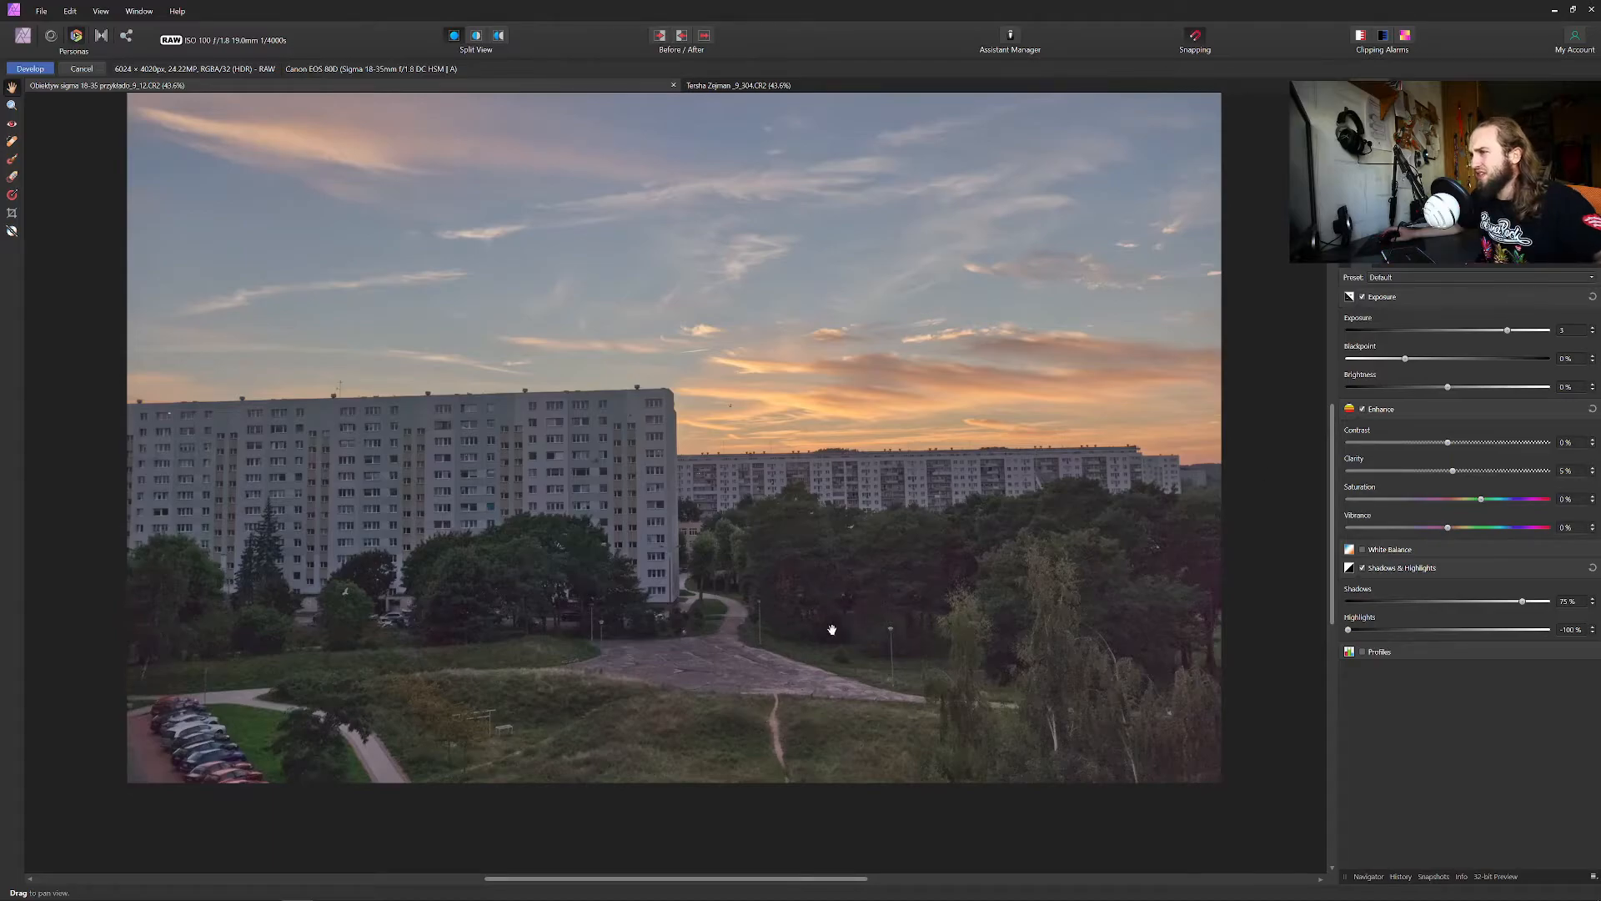
Check the remaining noise in the trees and set the noise reduction Luminance to 31 %.
scroll(848, 618, "up", 4)
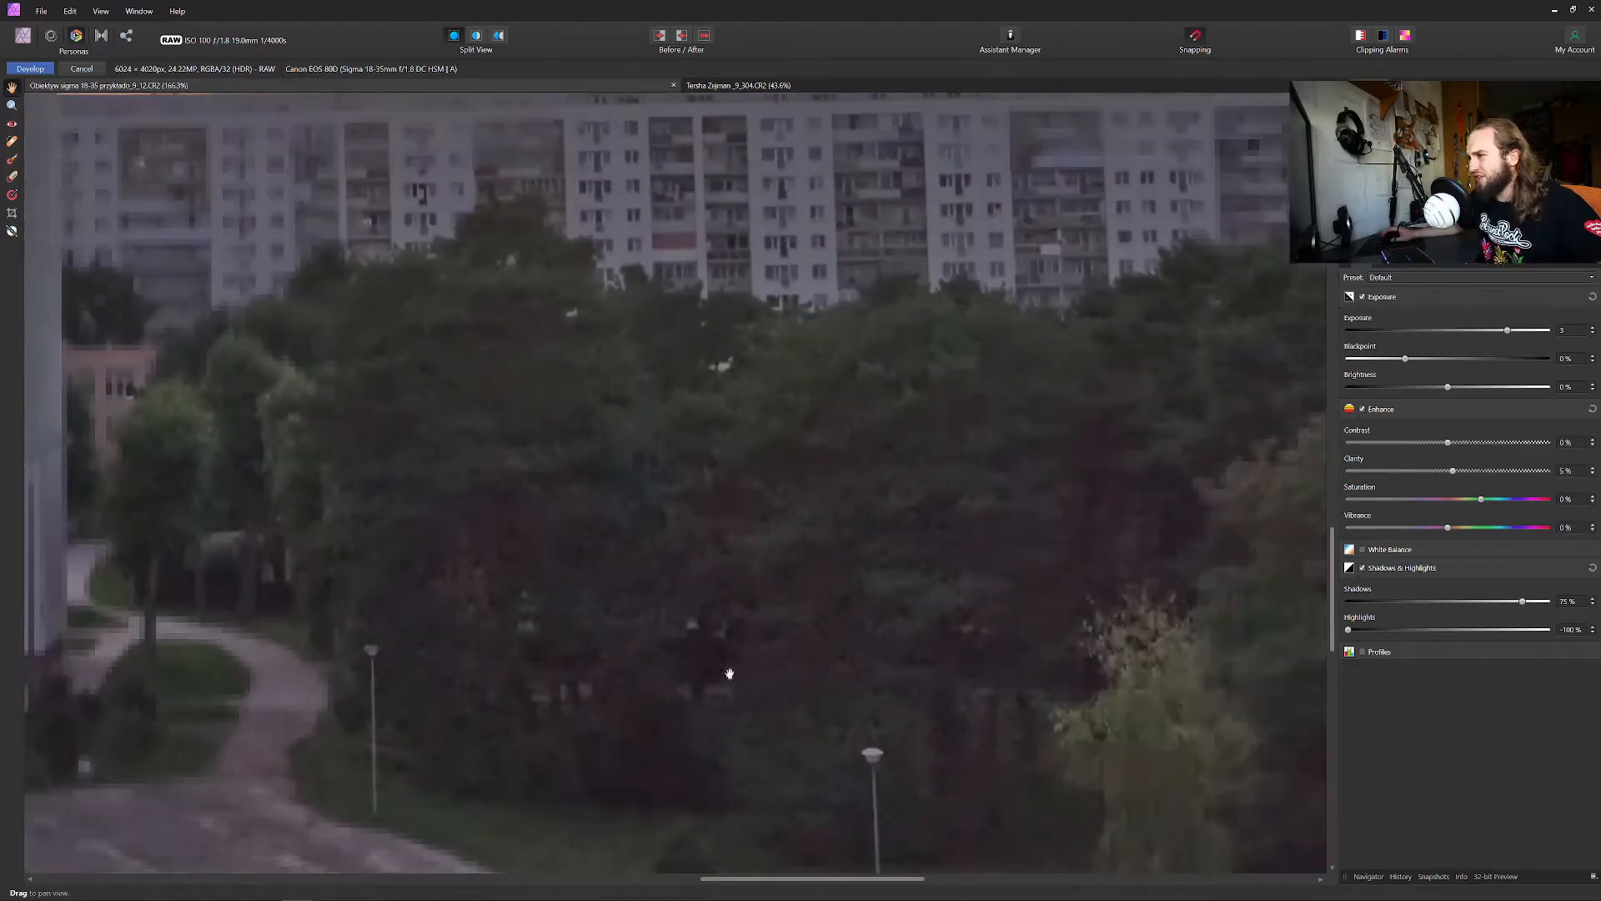
scroll(772, 697, "down", 4)
scroll(828, 568, "up", 1)
scroll(828, 568, "down", 2)
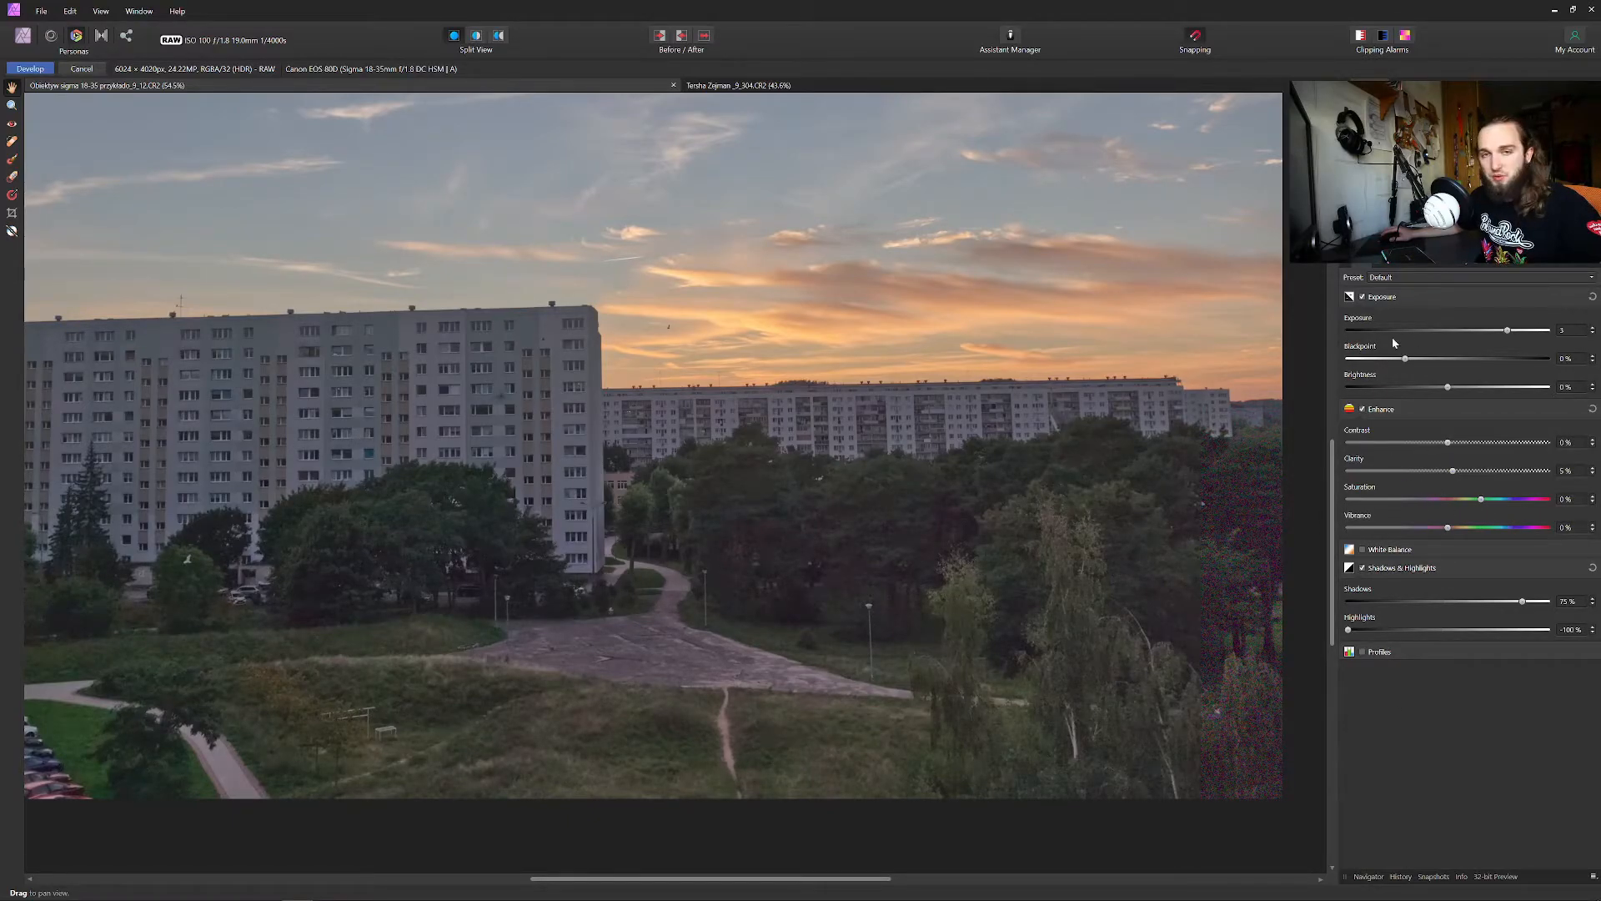
left_click(1410, 266)
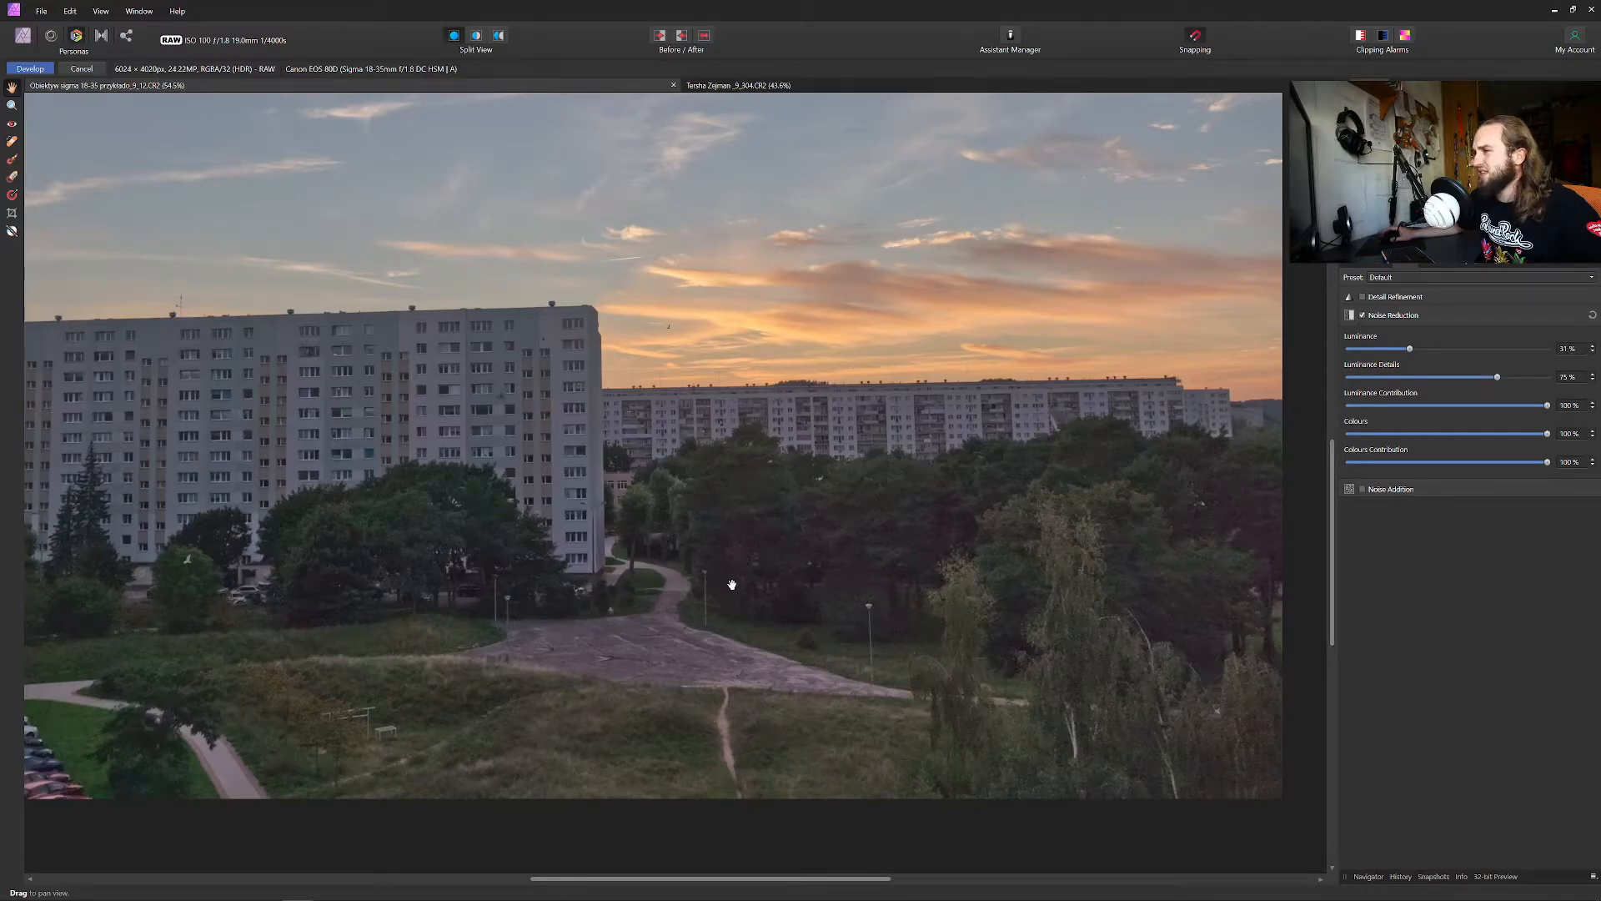
Raise the noise reduction Luminance Details to 100 % and check the dark trees up close.
left_click_drag(1497, 377, 1549, 379)
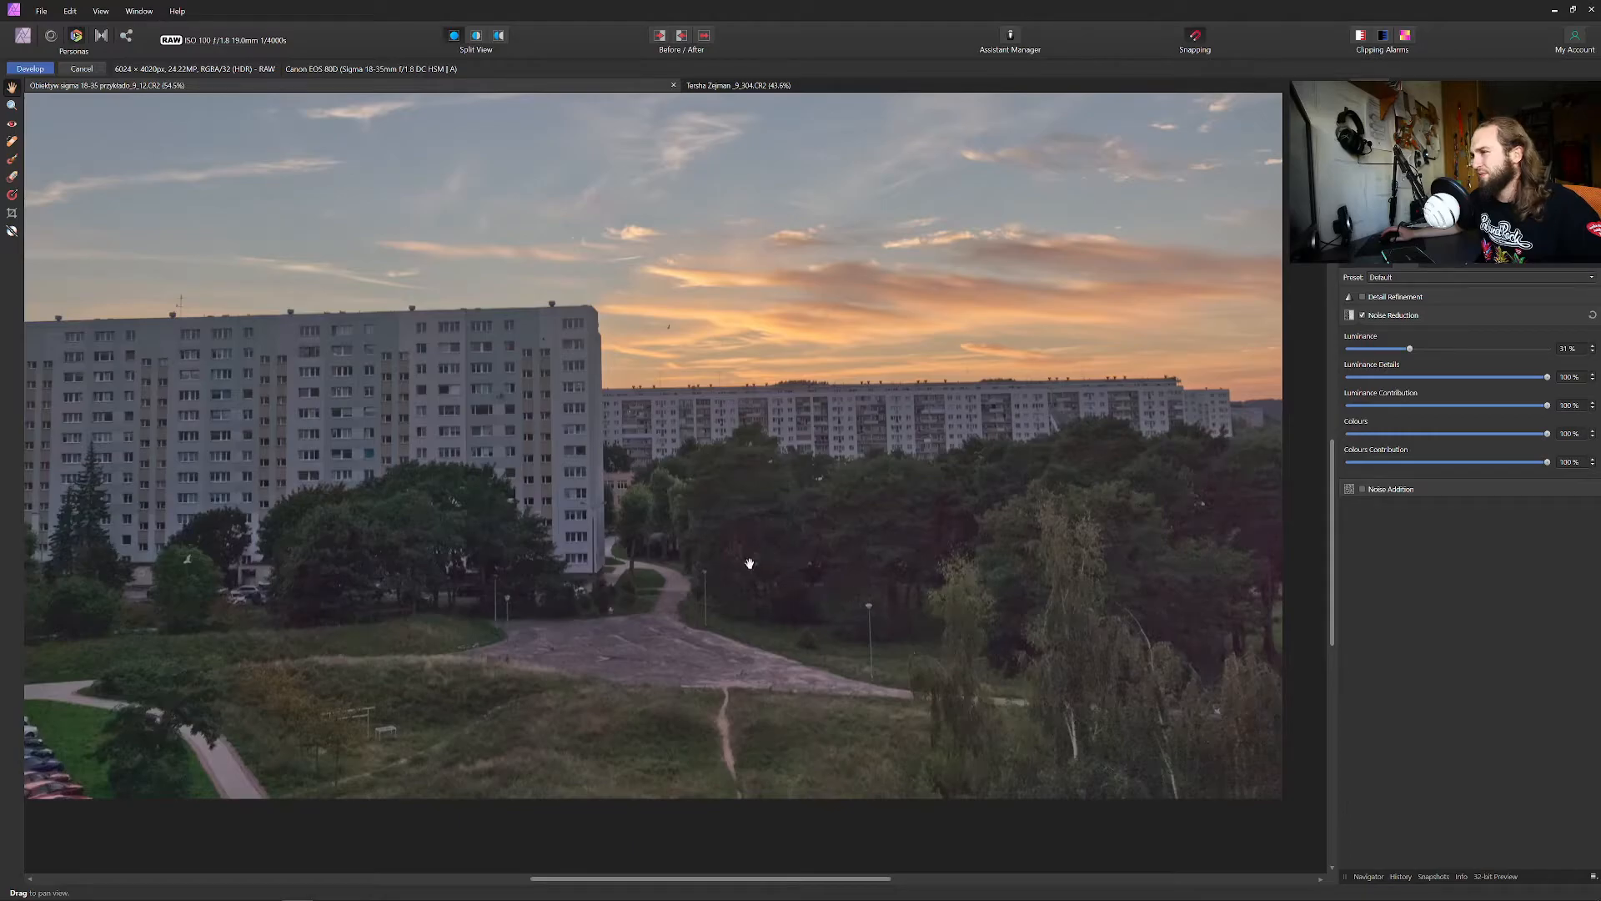
left_click_drag(784, 612, 878, 560)
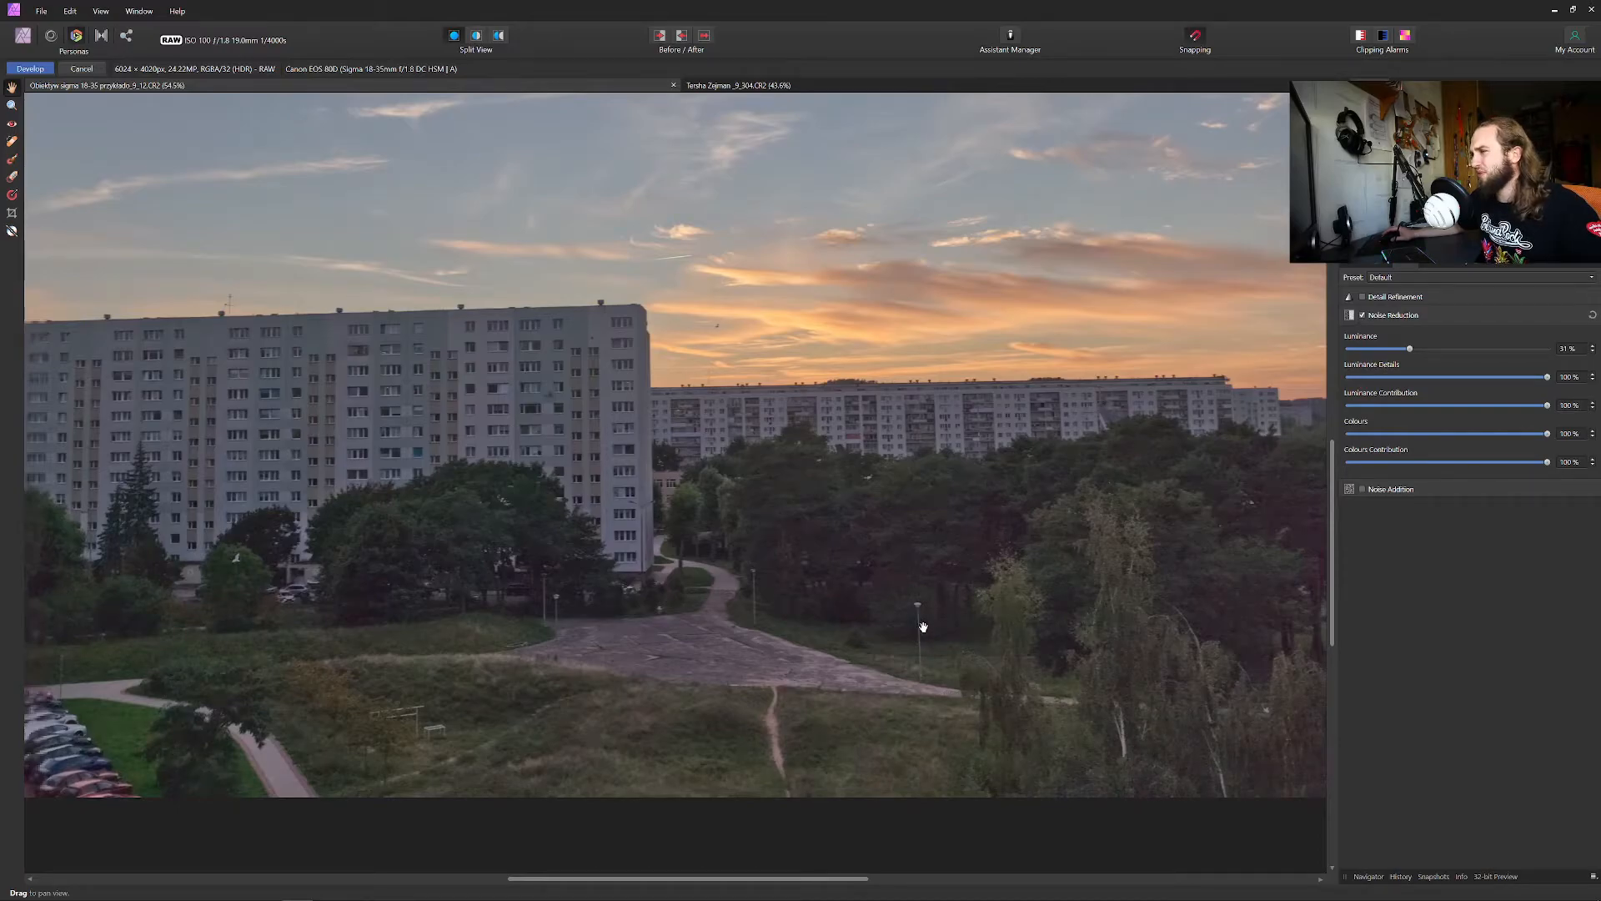
scroll(888, 588, "up", 3)
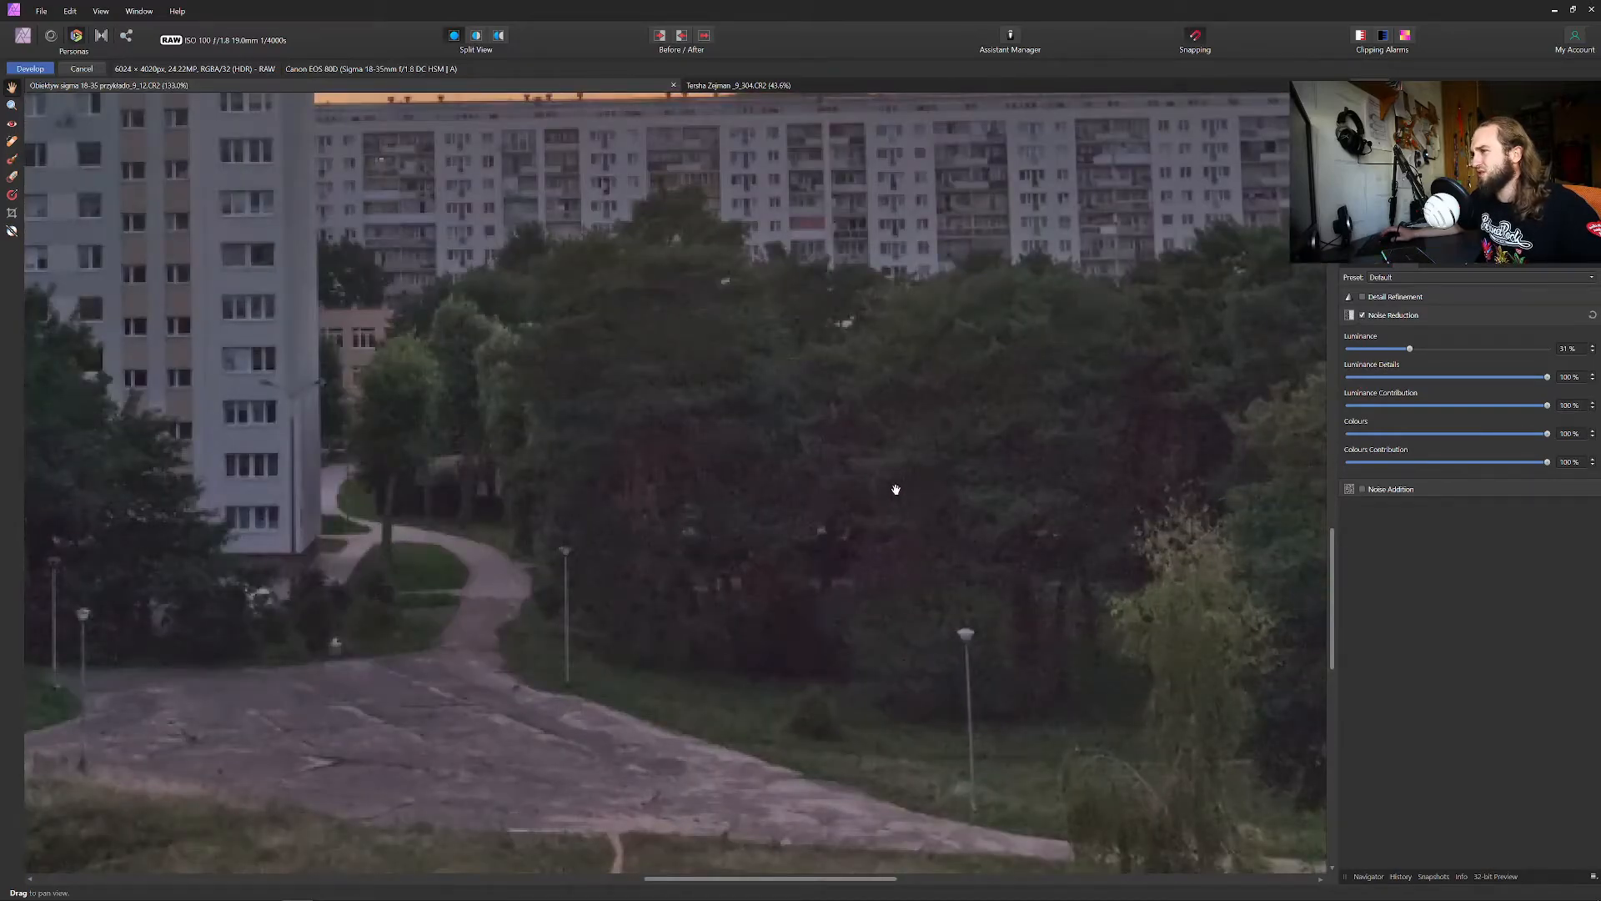
scroll(793, 397, "up", 1)
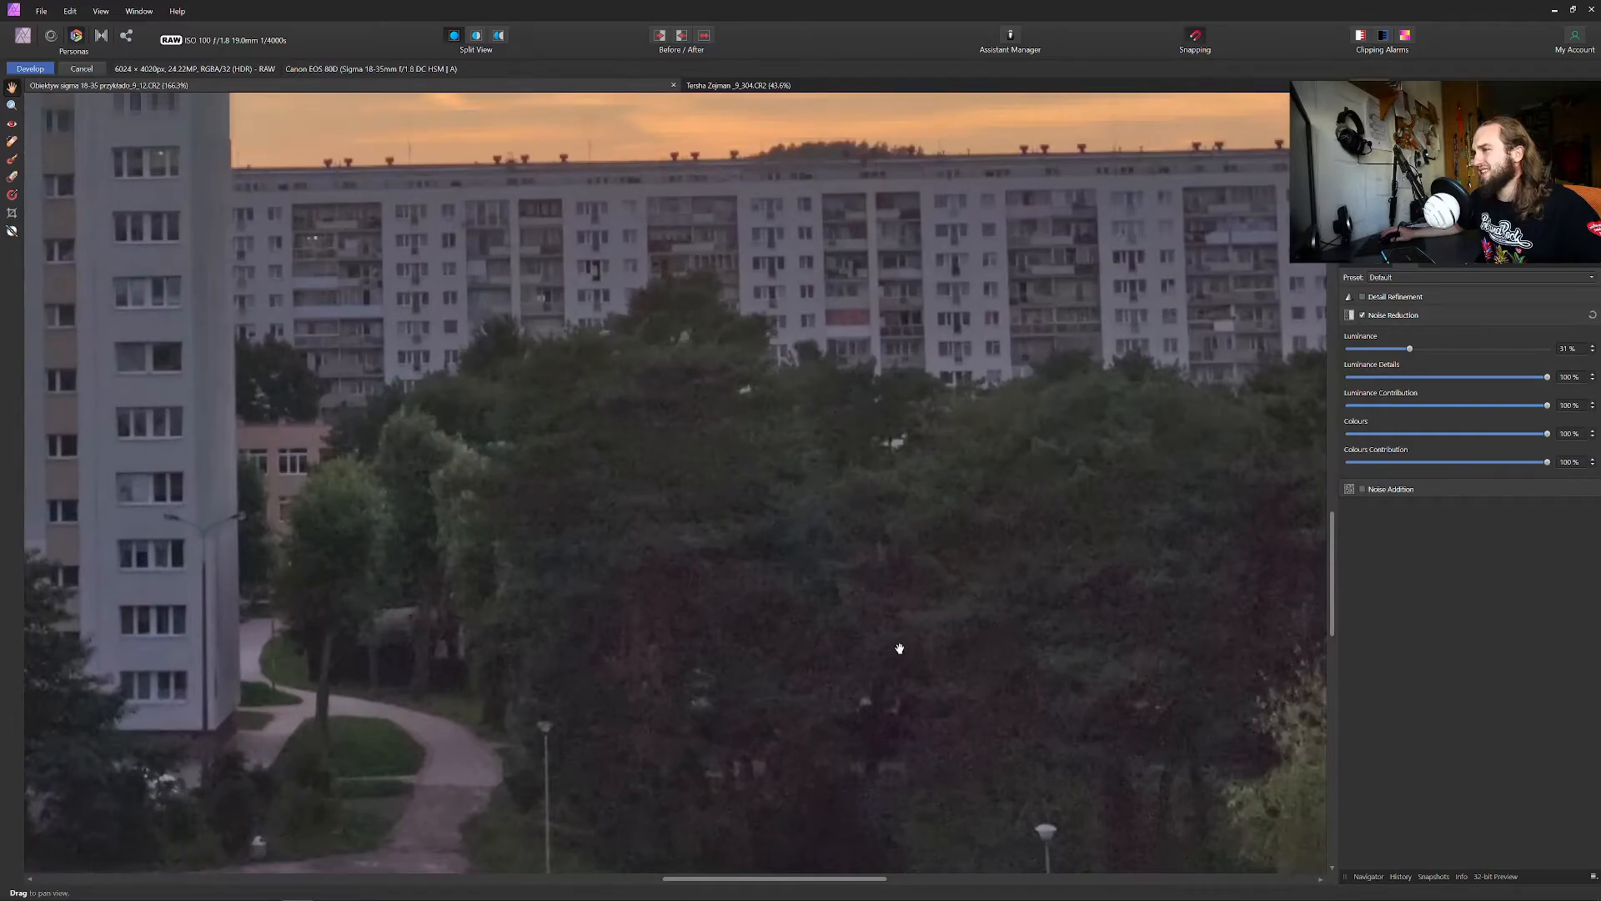
scroll(921, 697, "down", 3)
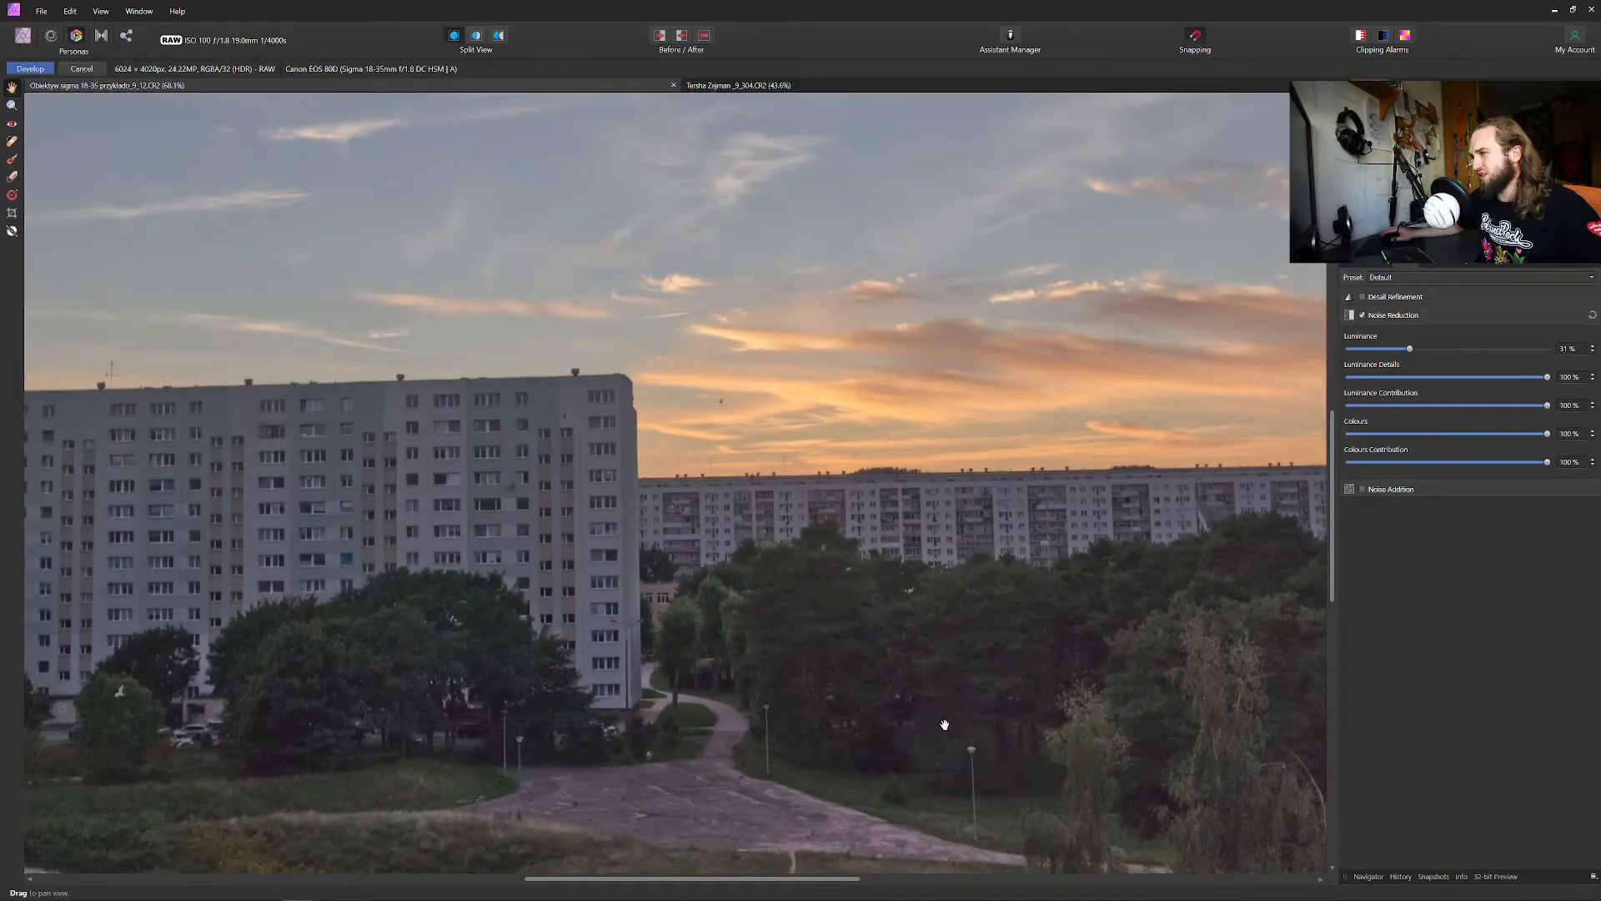
Try lowering Saturation to -11 % and reset it to its default.
left_click(1368, 264)
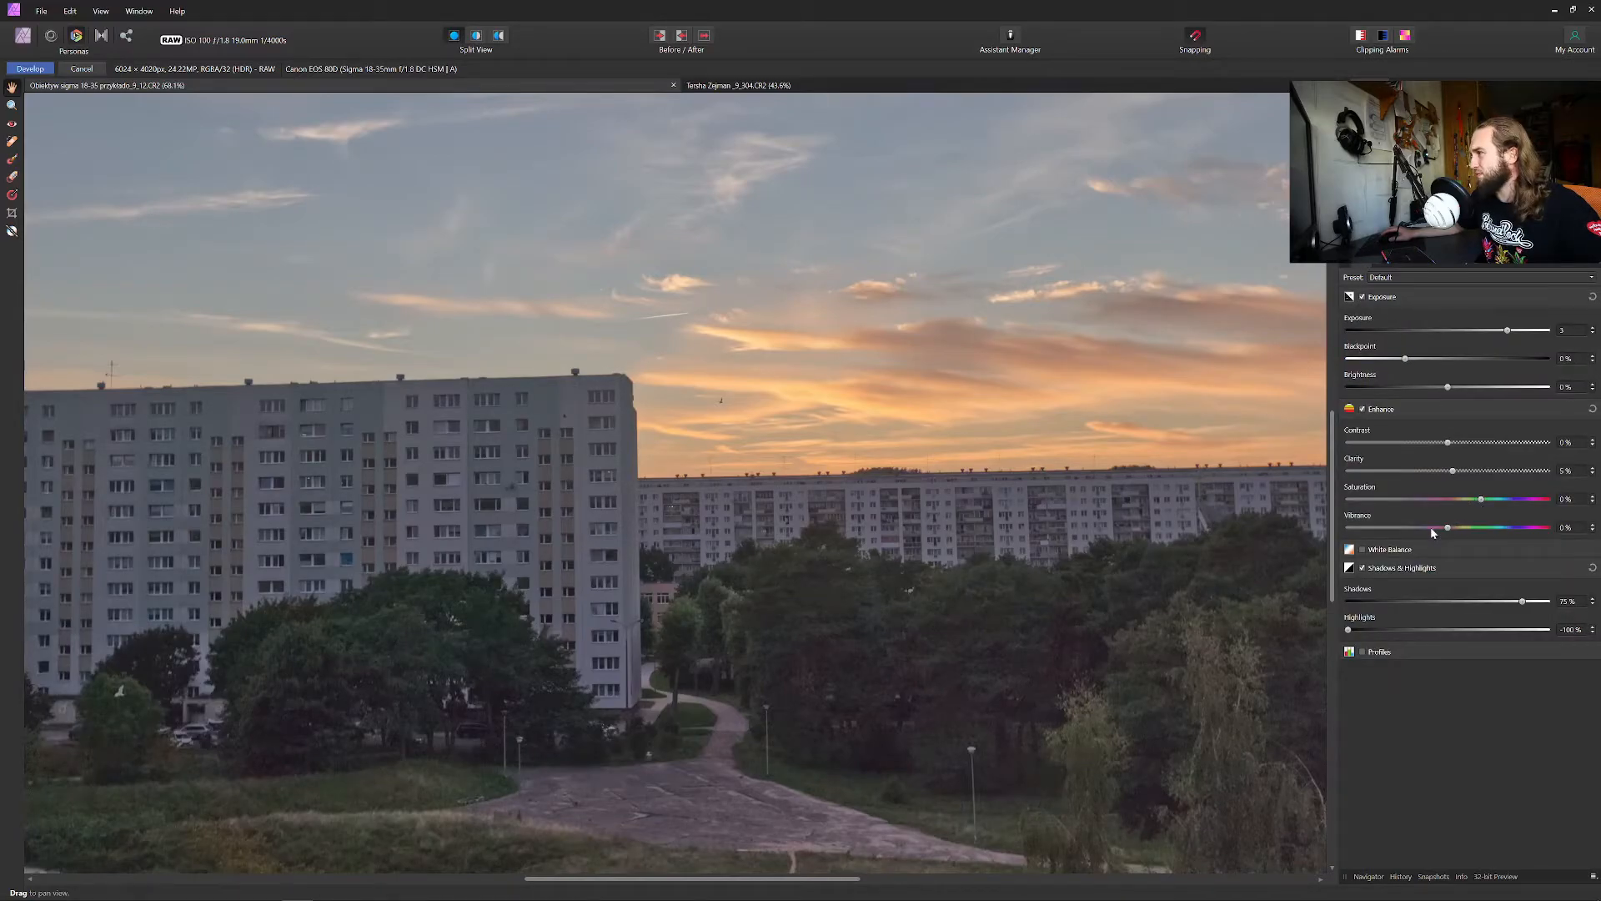
mouse_move(1462, 501)
left_mouse_down()
mouse_move(1438, 503)
mouse_move(1467, 504)
left_mouse_up()
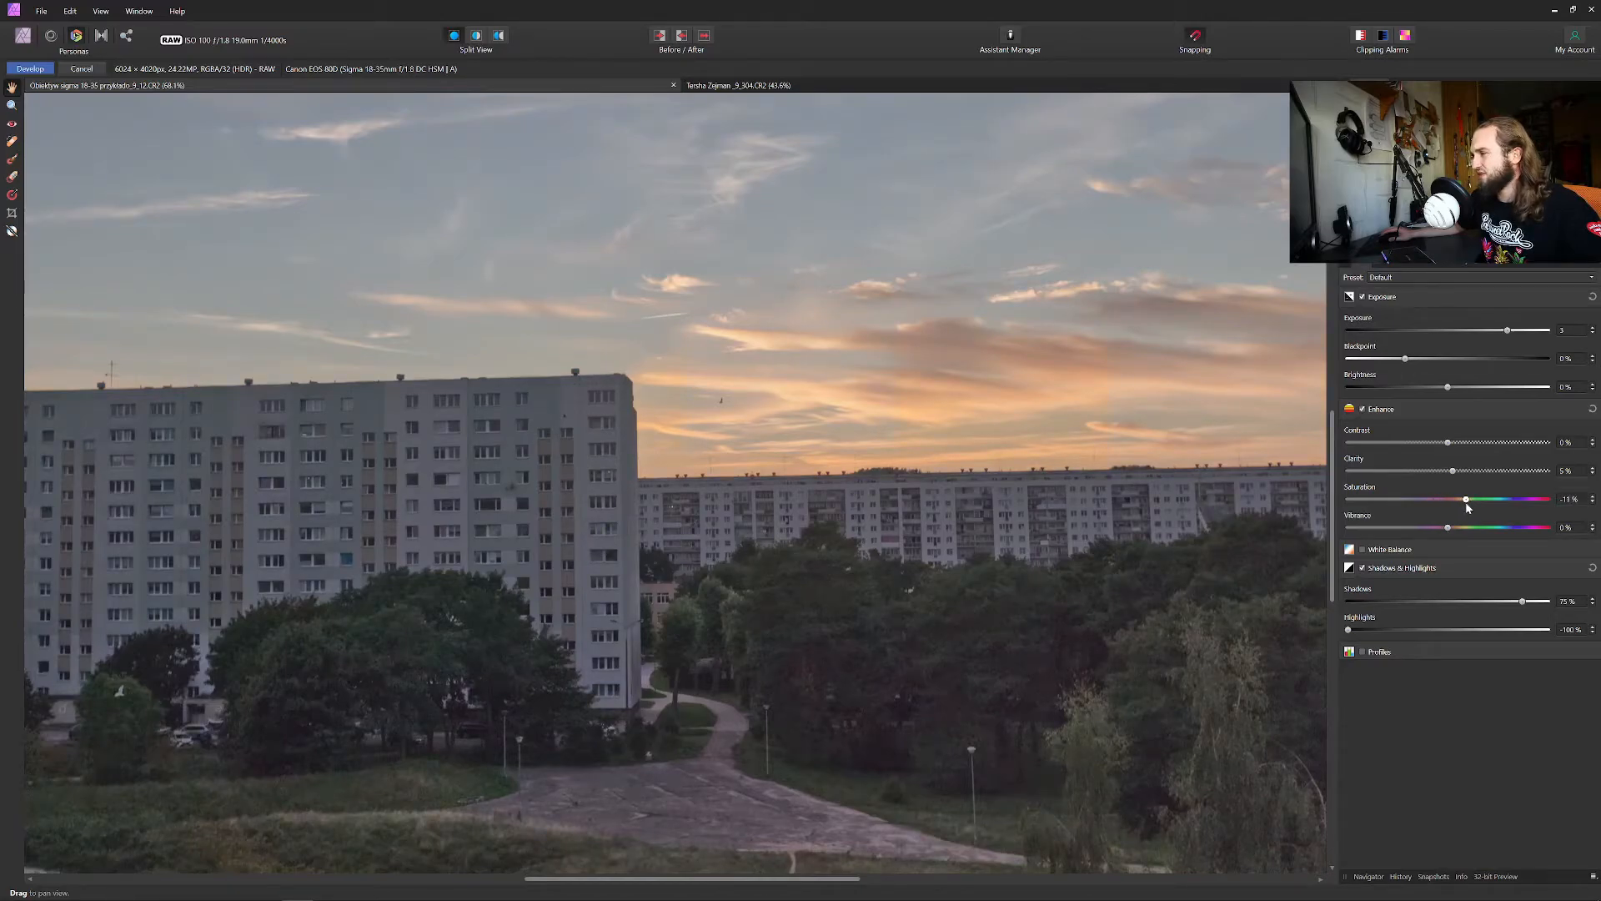
double_click(1466, 500)
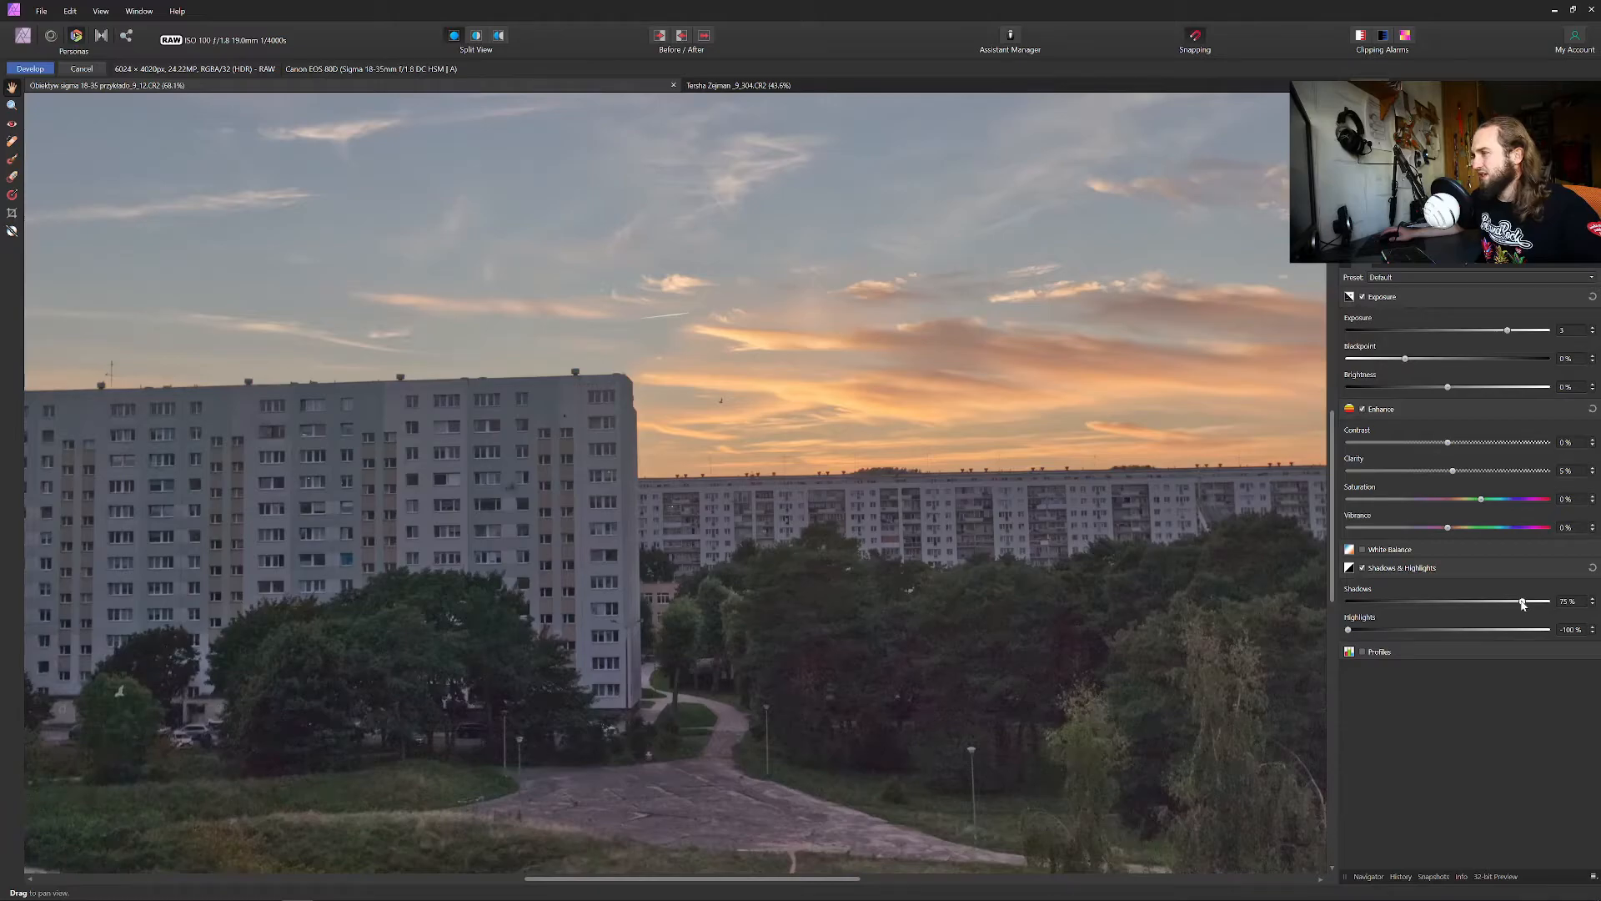
Lower Shadows to 60 %, judging the effect on the whole photo, and raise Exposure to about 3.5.
left_click_drag(1523, 604, 1505, 608)
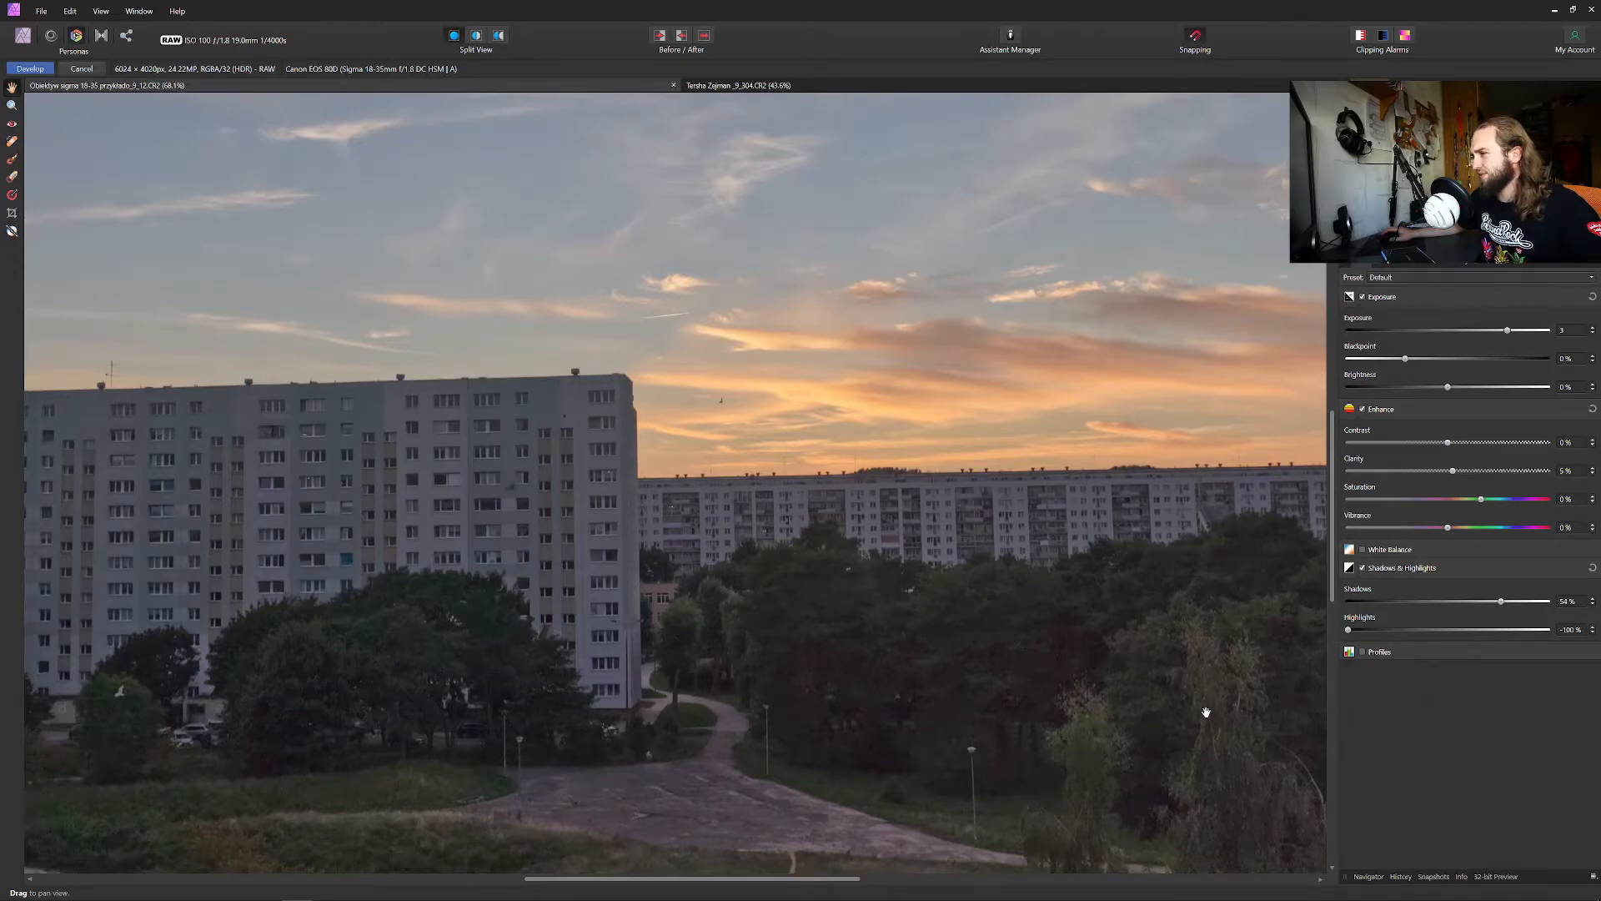
scroll(1138, 701, "down", 1)
scroll(1176, 684, "down", 1)
left_click_drag(1176, 684, 990, 627)
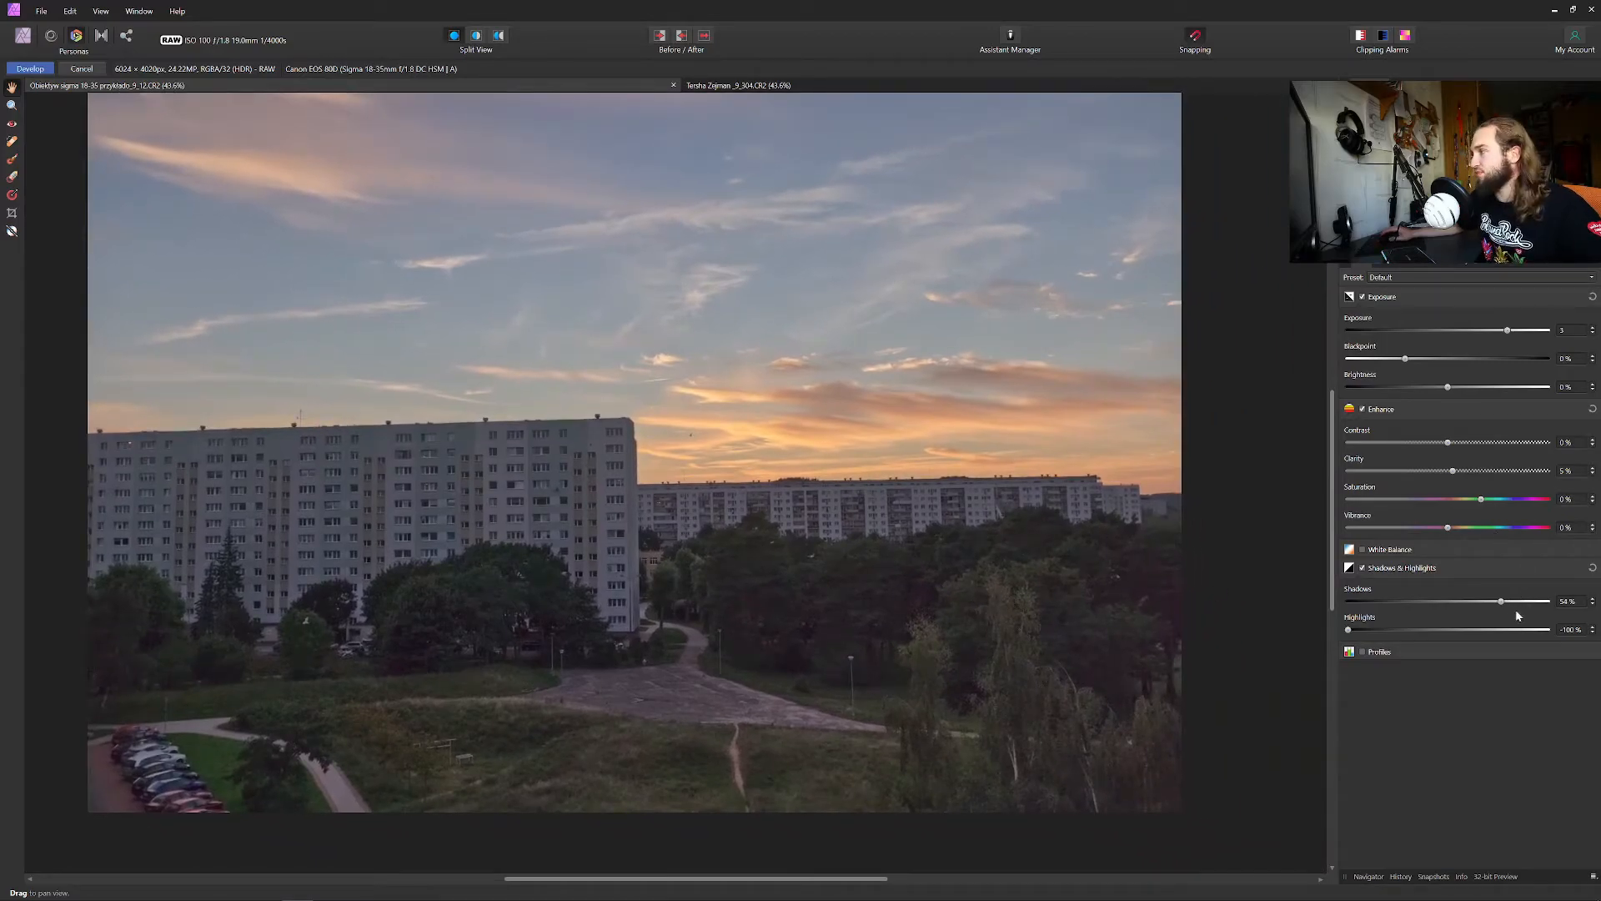
scroll(1569, 607, "down", 1)
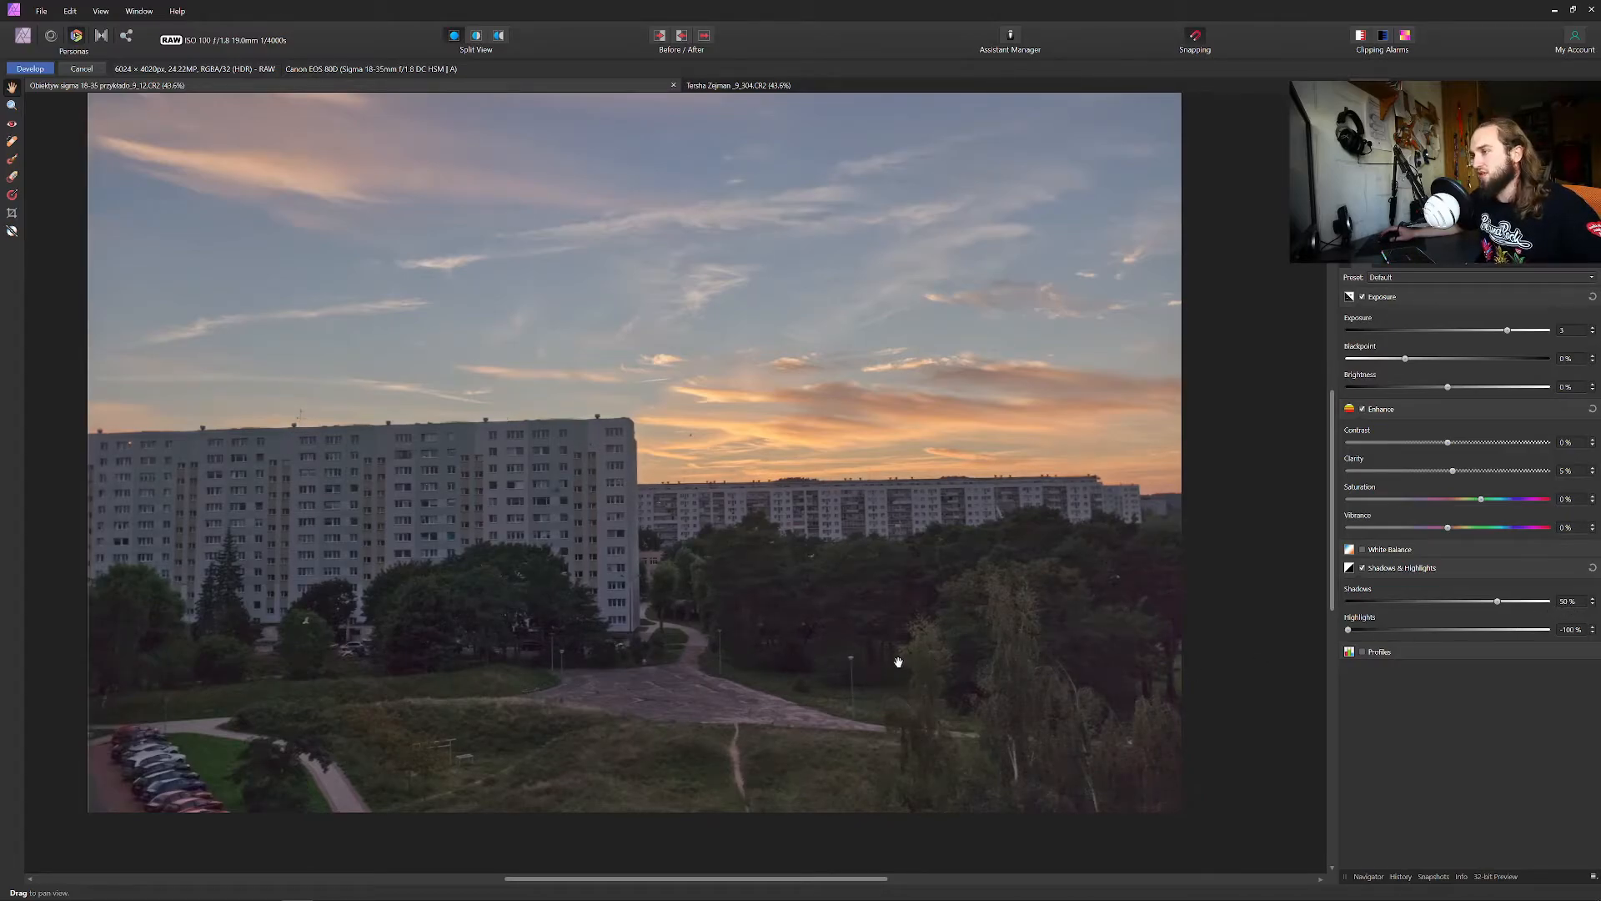
scroll(1570, 604, "up", 7)
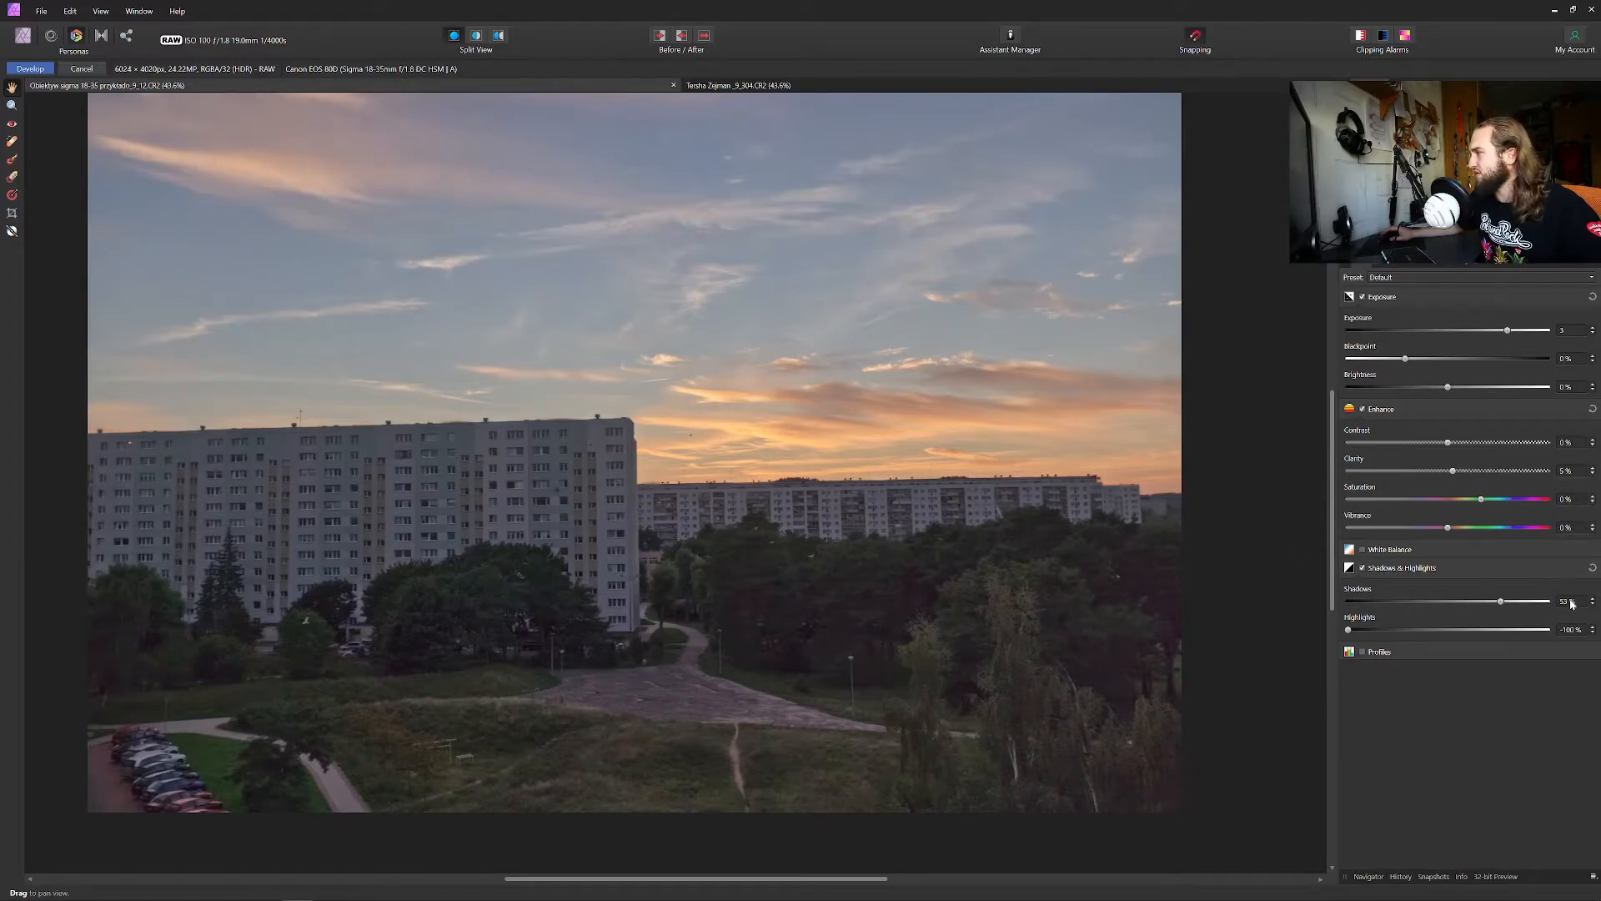
scroll(1572, 604, "up", 3)
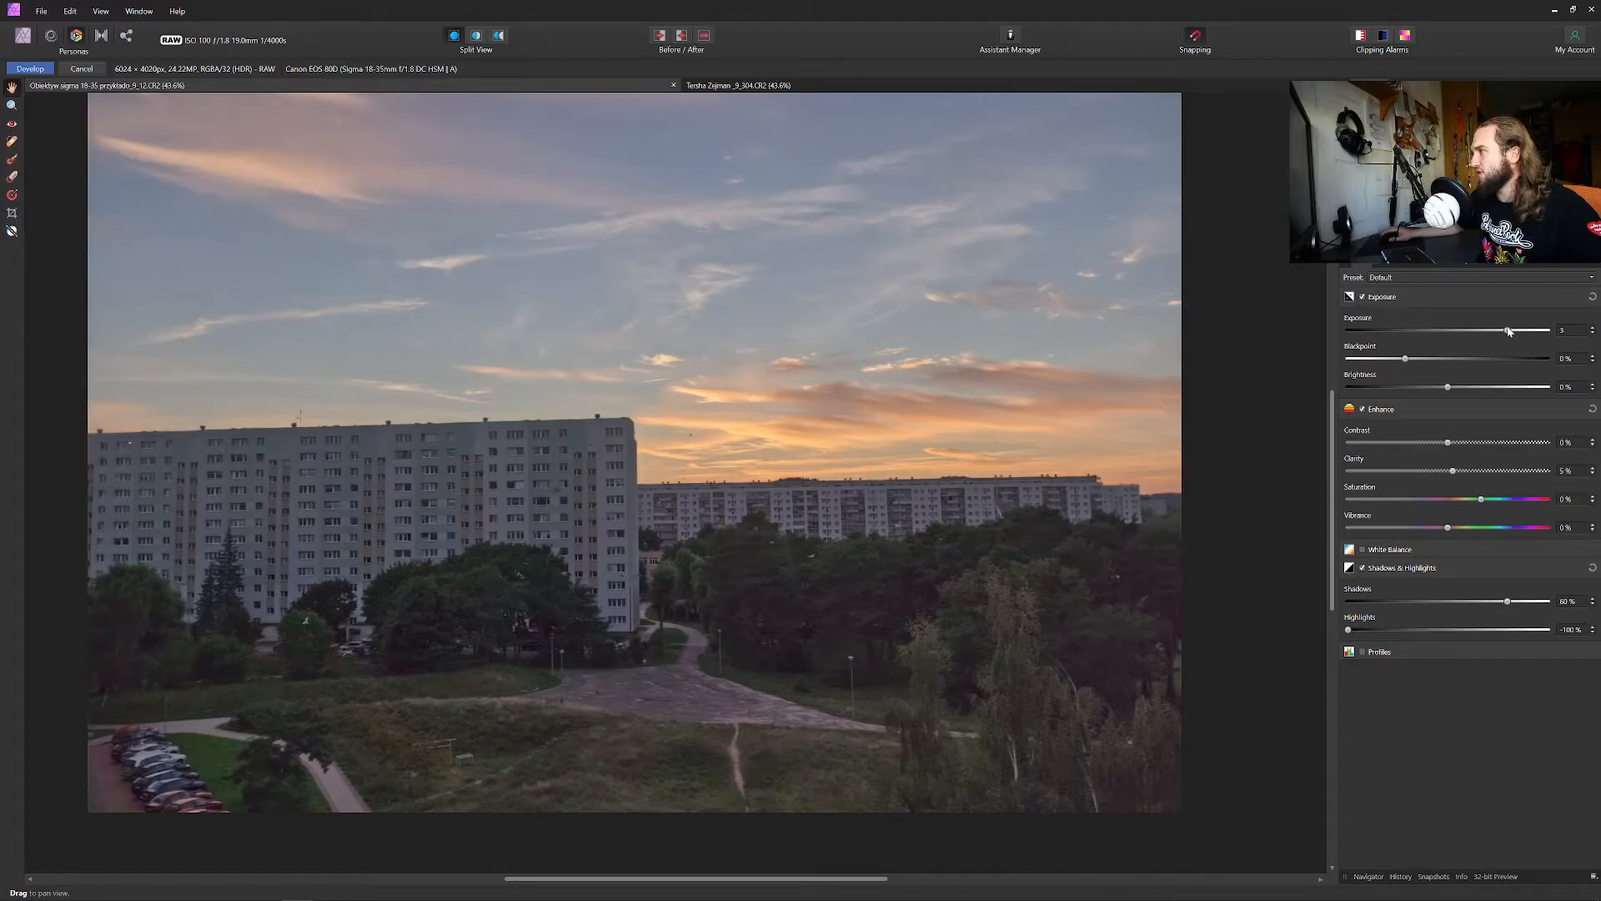
left_click_drag(1510, 331, 1519, 331)
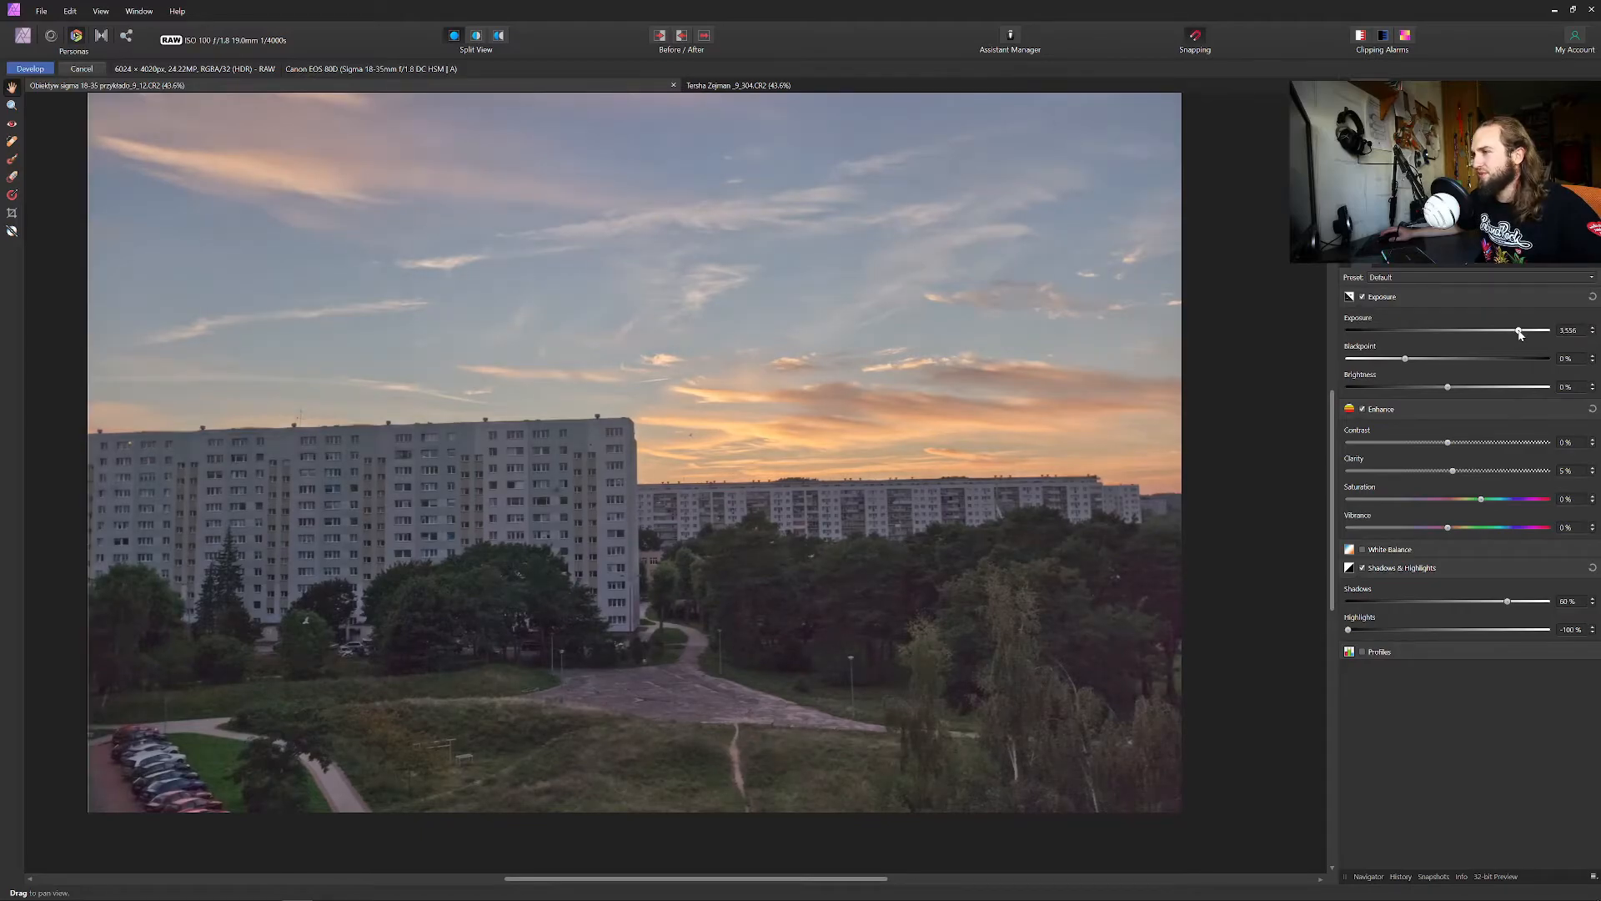
Compare the whole photo with Noise Reduction turned off and on again.
left_click(1408, 265)
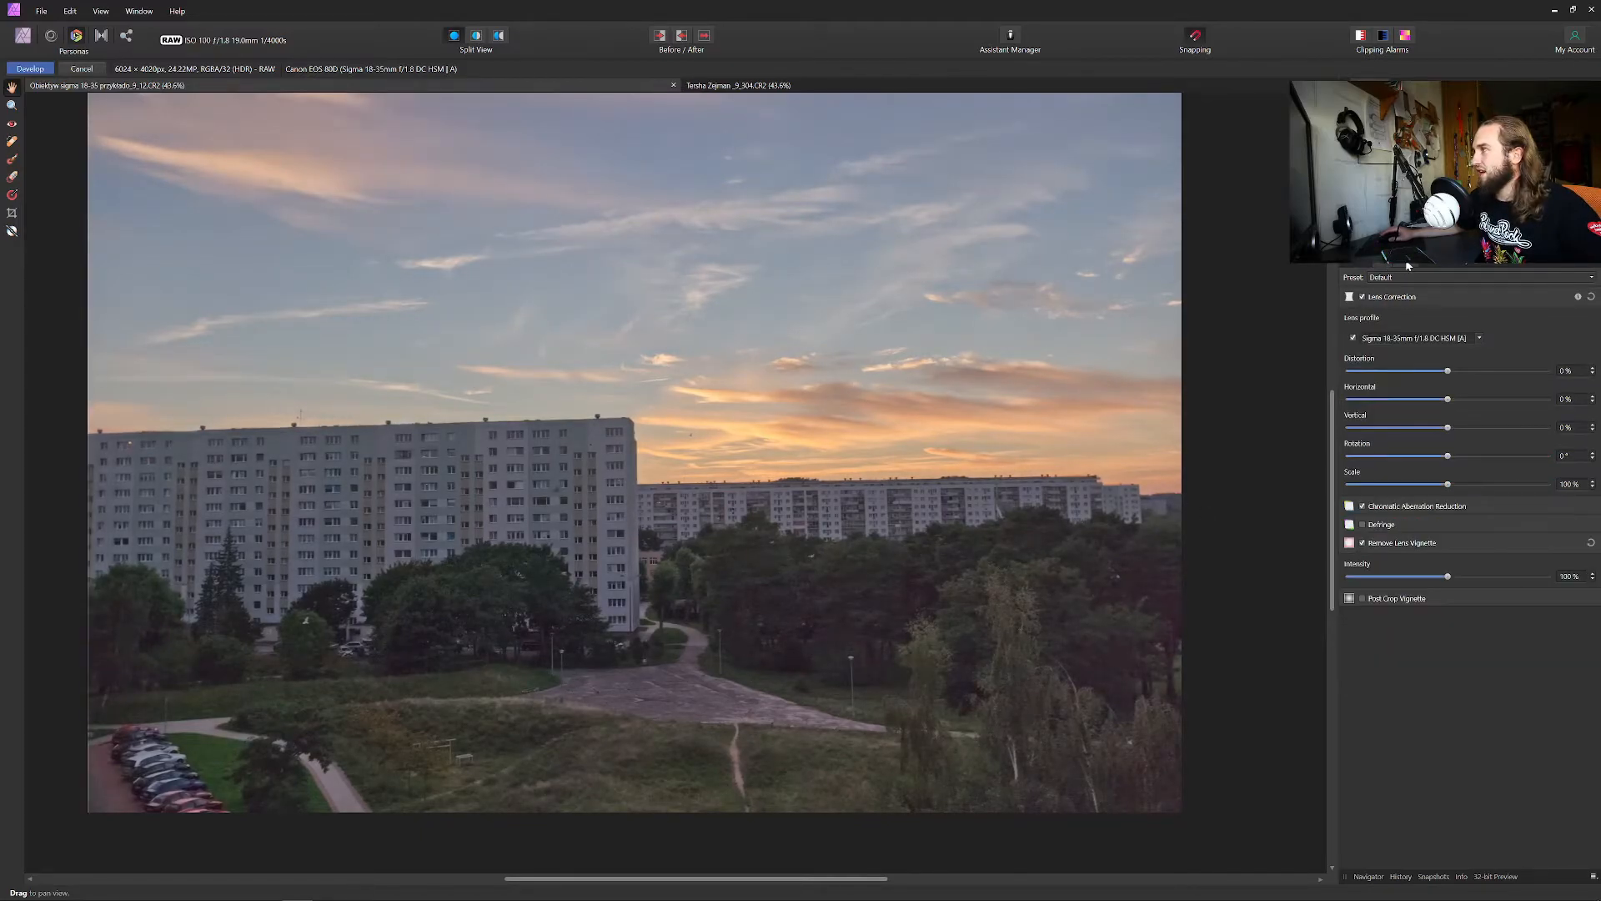
left_click(1408, 265)
left_click(1364, 316)
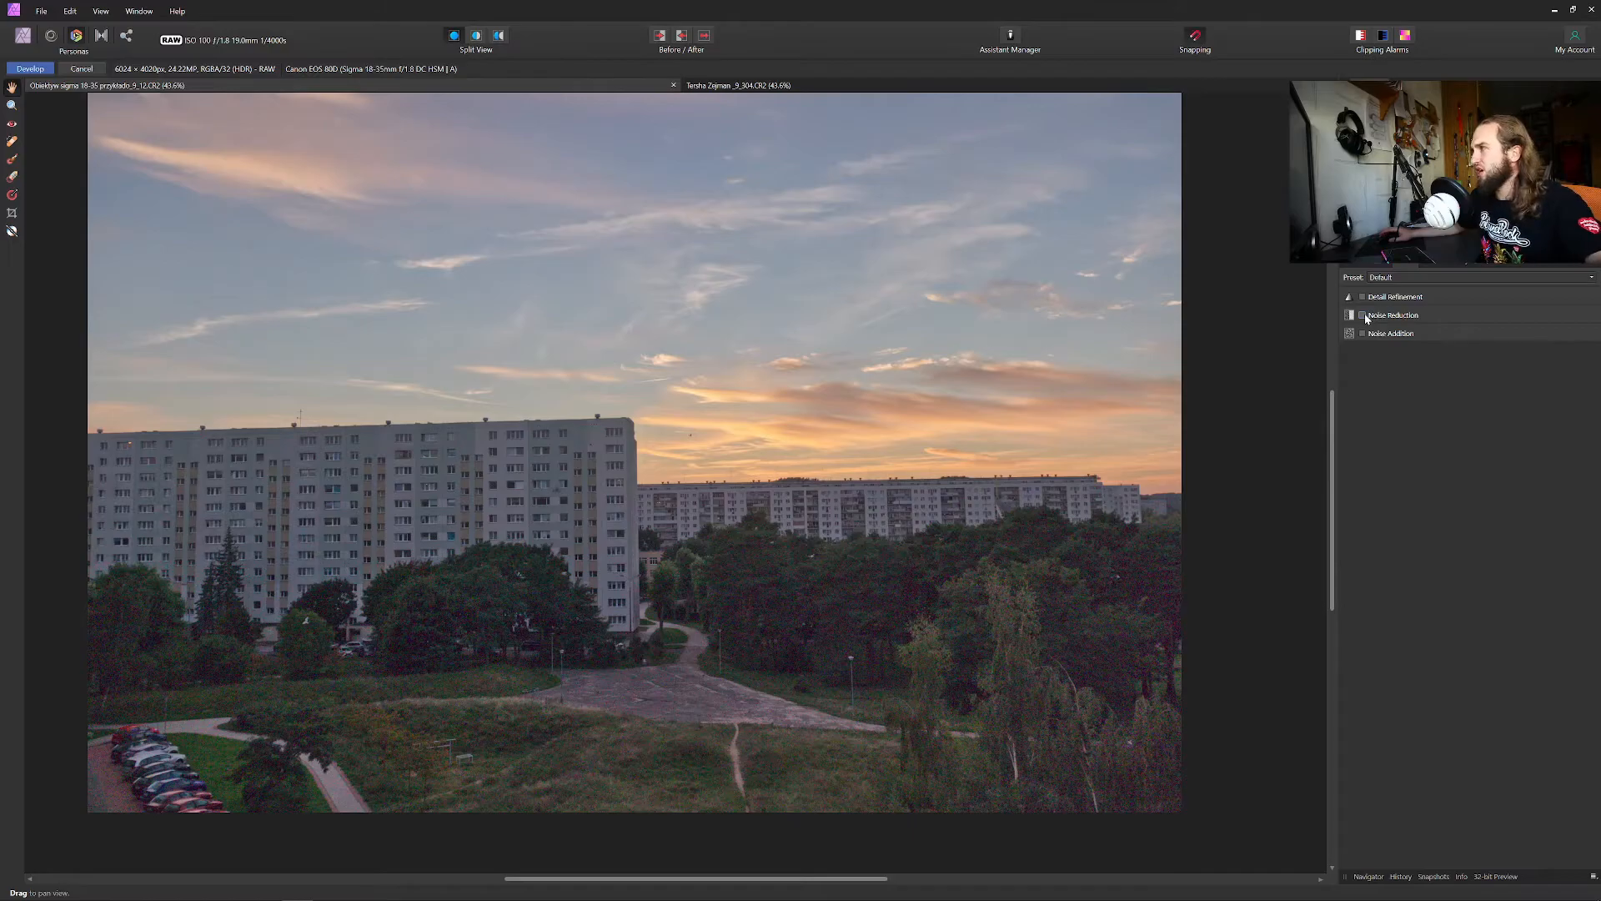
left_click(1365, 316)
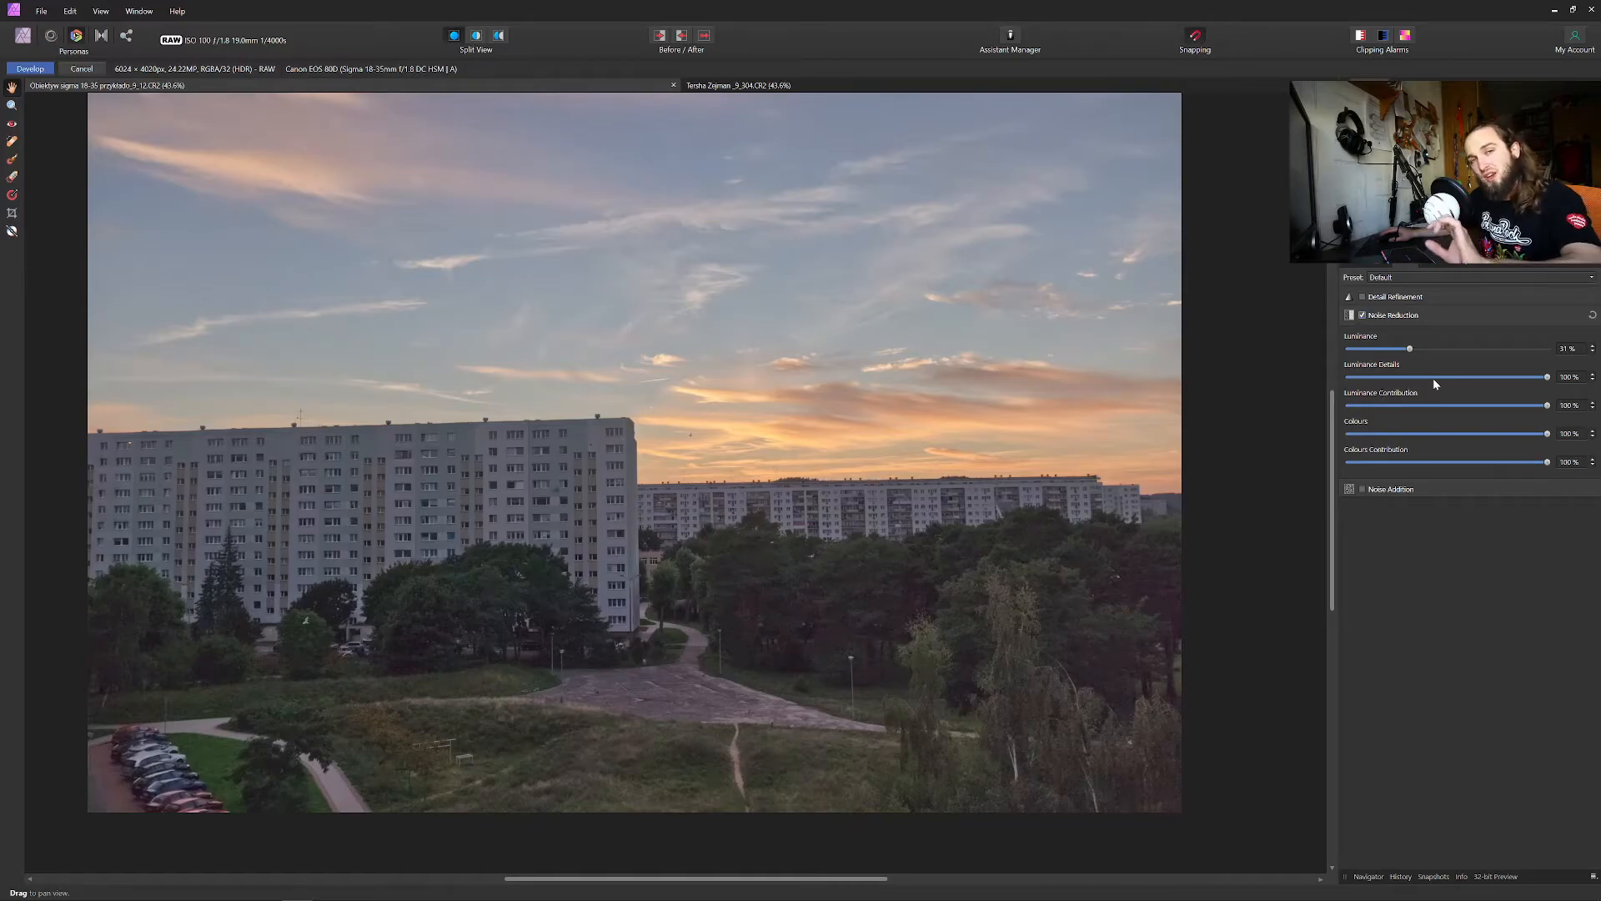
Try Luminance Details at 50 % and 0 %, check the trees up close, and return it to 100 %.
left_click_drag(1547, 377, 1429, 380)
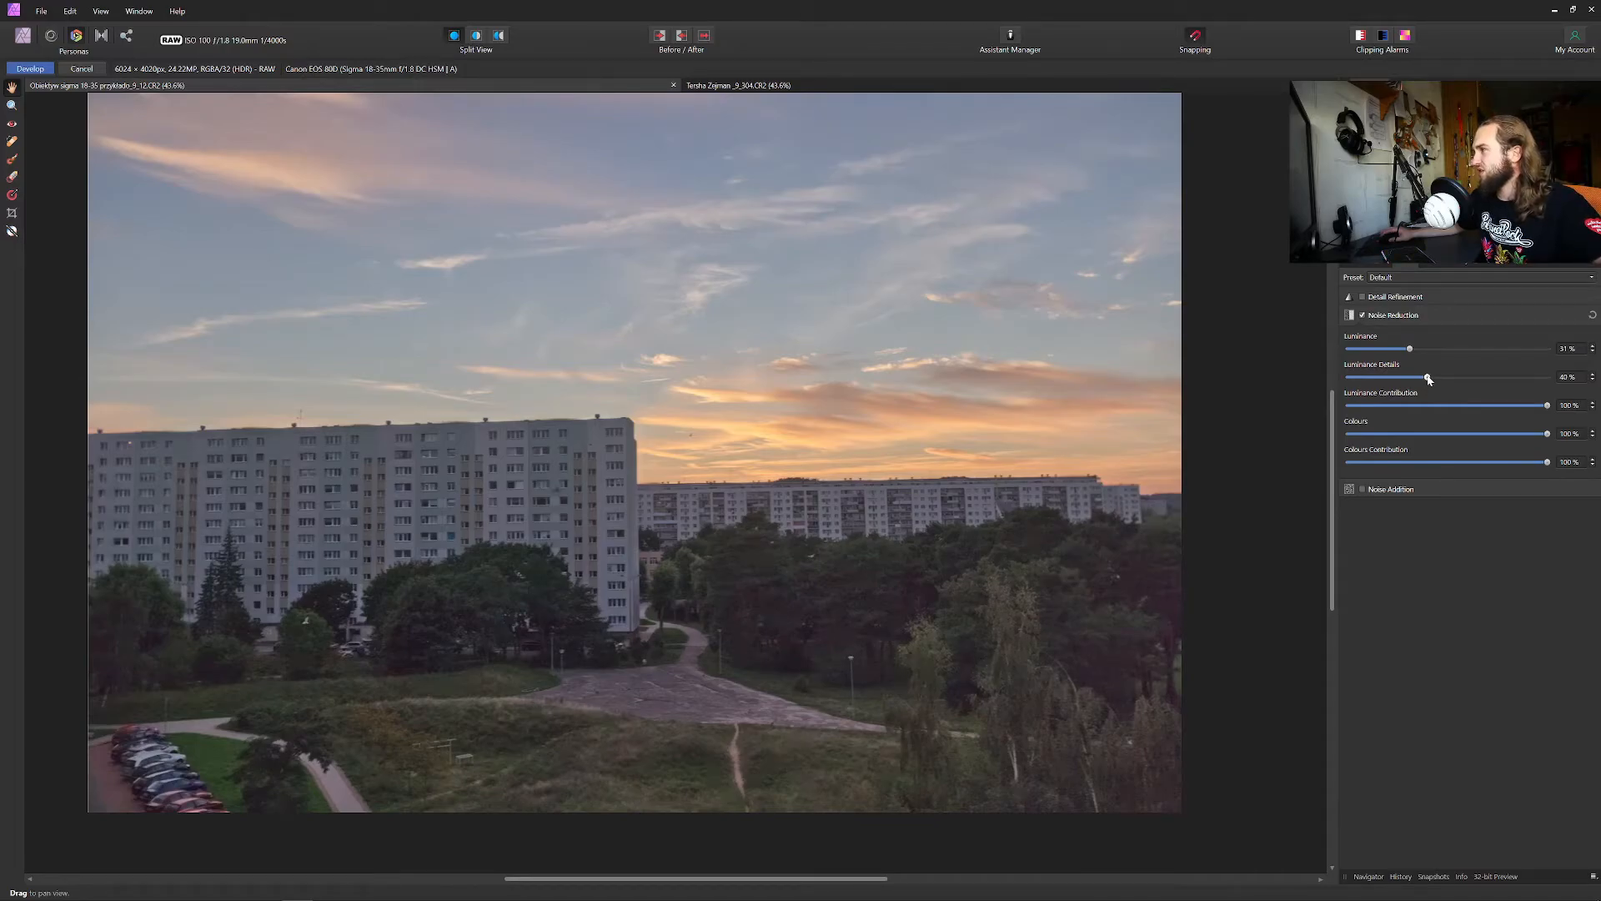
left_click_drag(1443, 380, 1448, 379)
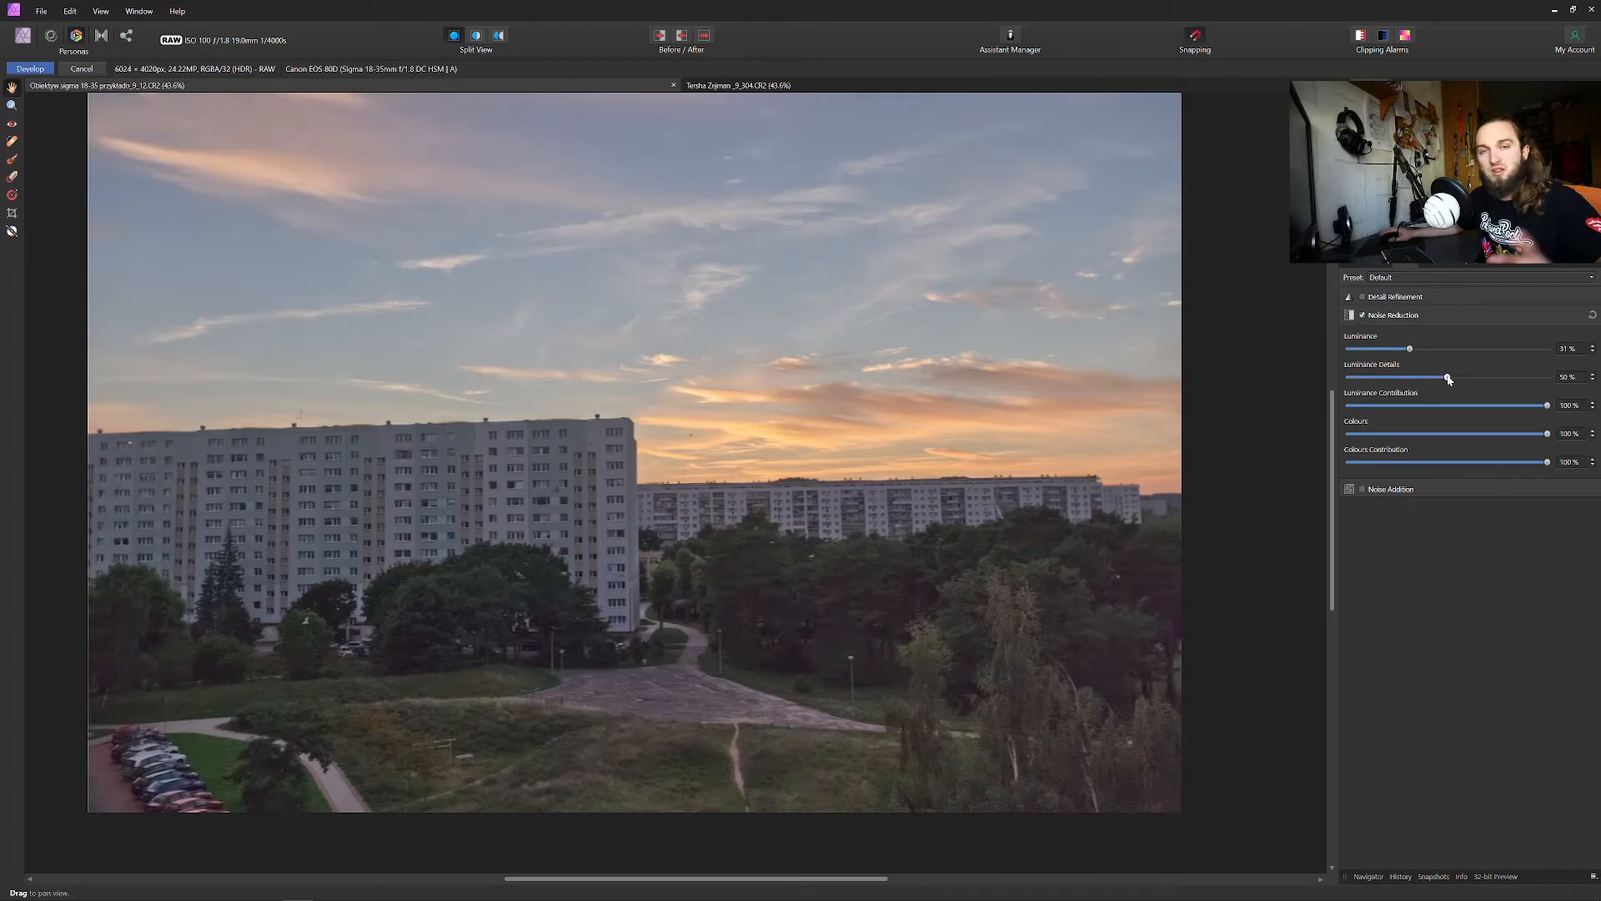
left_click_drag(1448, 379, 1348, 380)
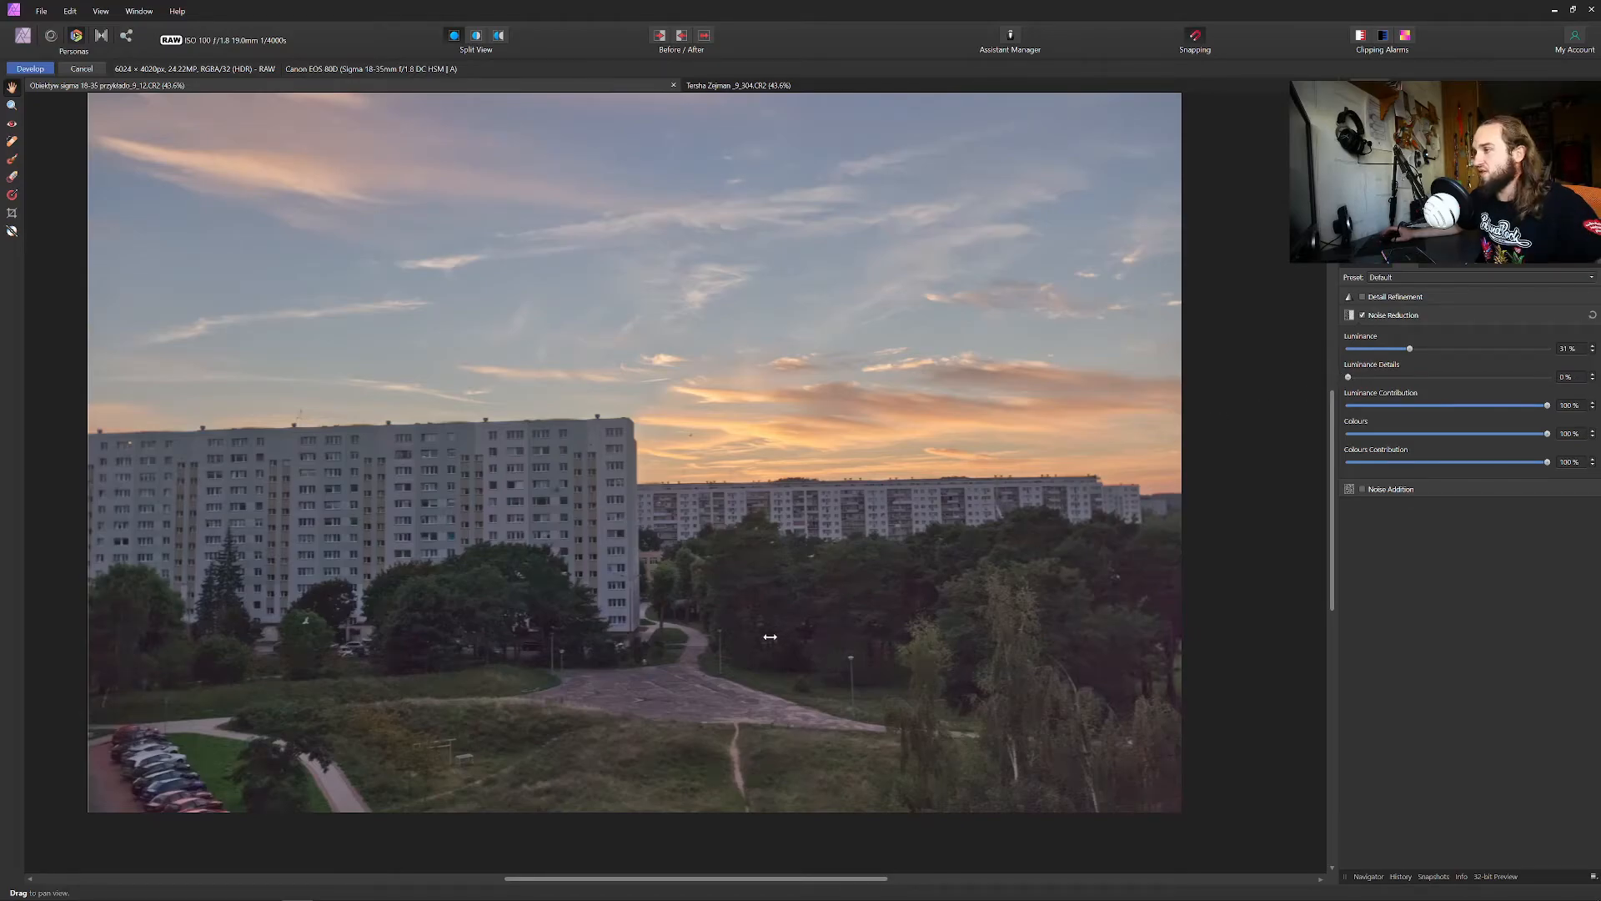
scroll(775, 640, "up", 3)
scroll(777, 636, "up", 2)
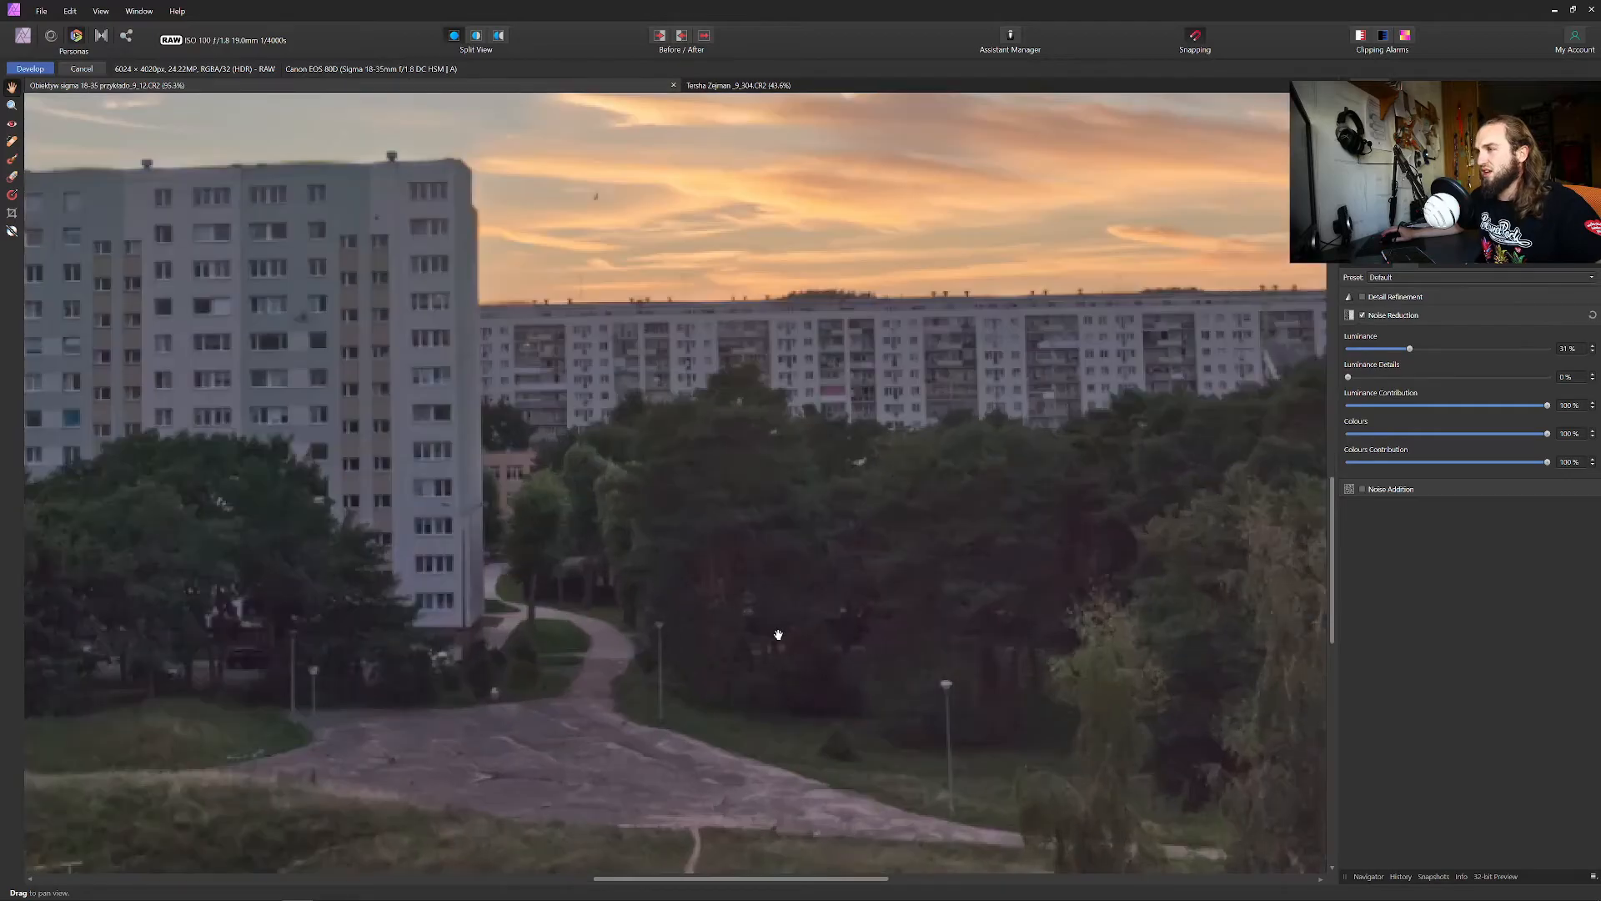
scroll(846, 624, "up", 1)
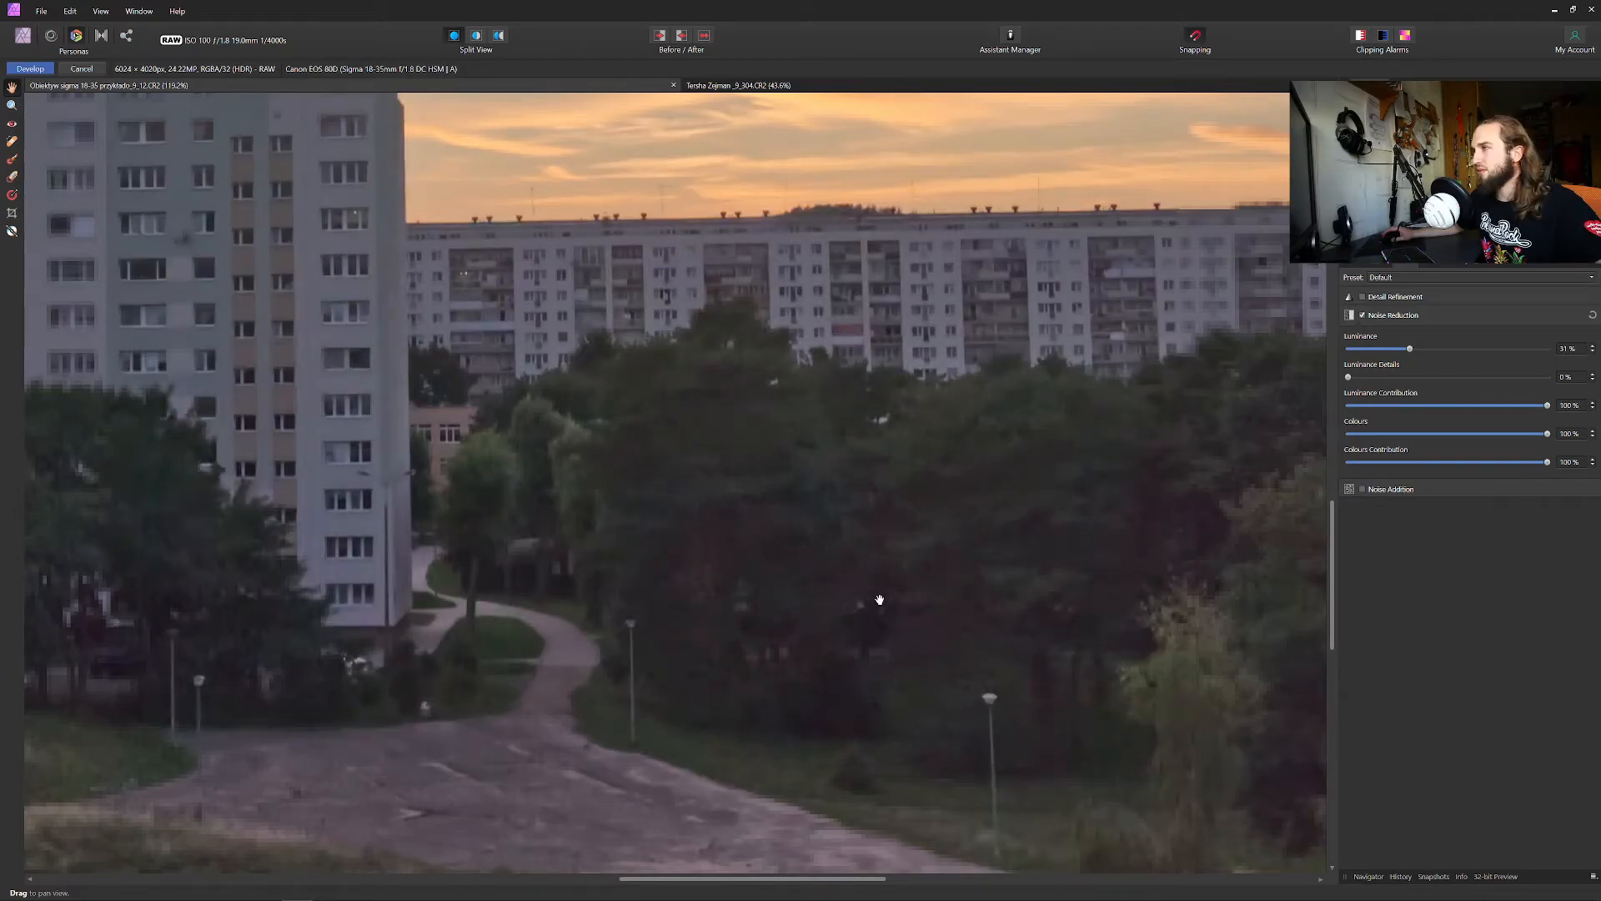
left_click_drag(1348, 377, 1548, 379)
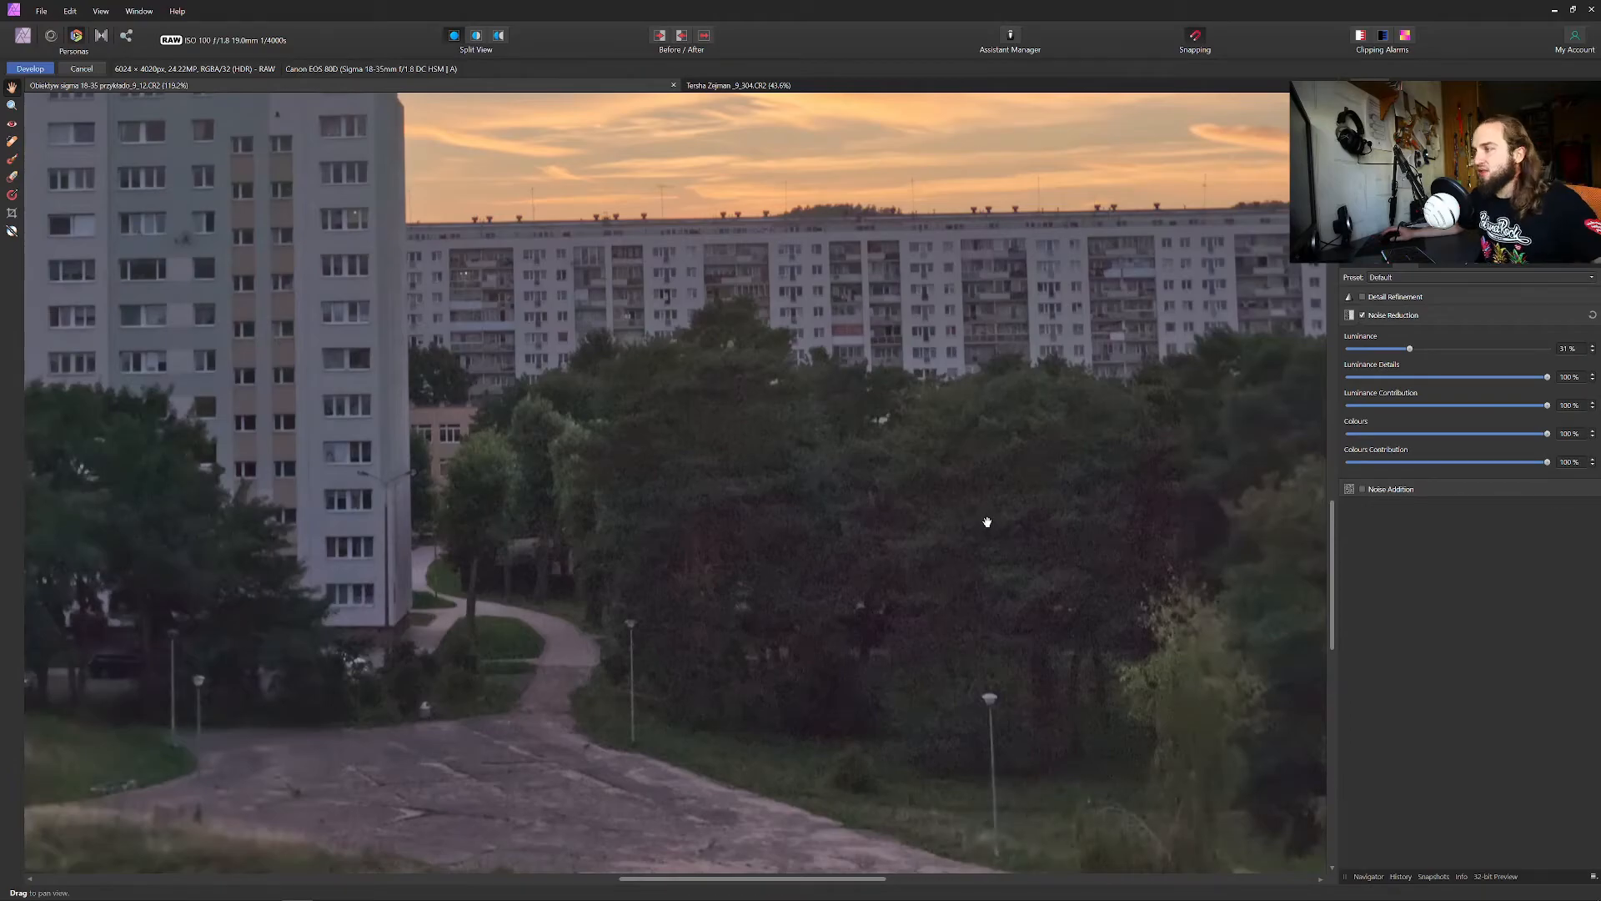
Raise the noise reduction Luminance to 100 % and check the sky, buildings and trees.
left_click_drag(1410, 348, 1579, 360)
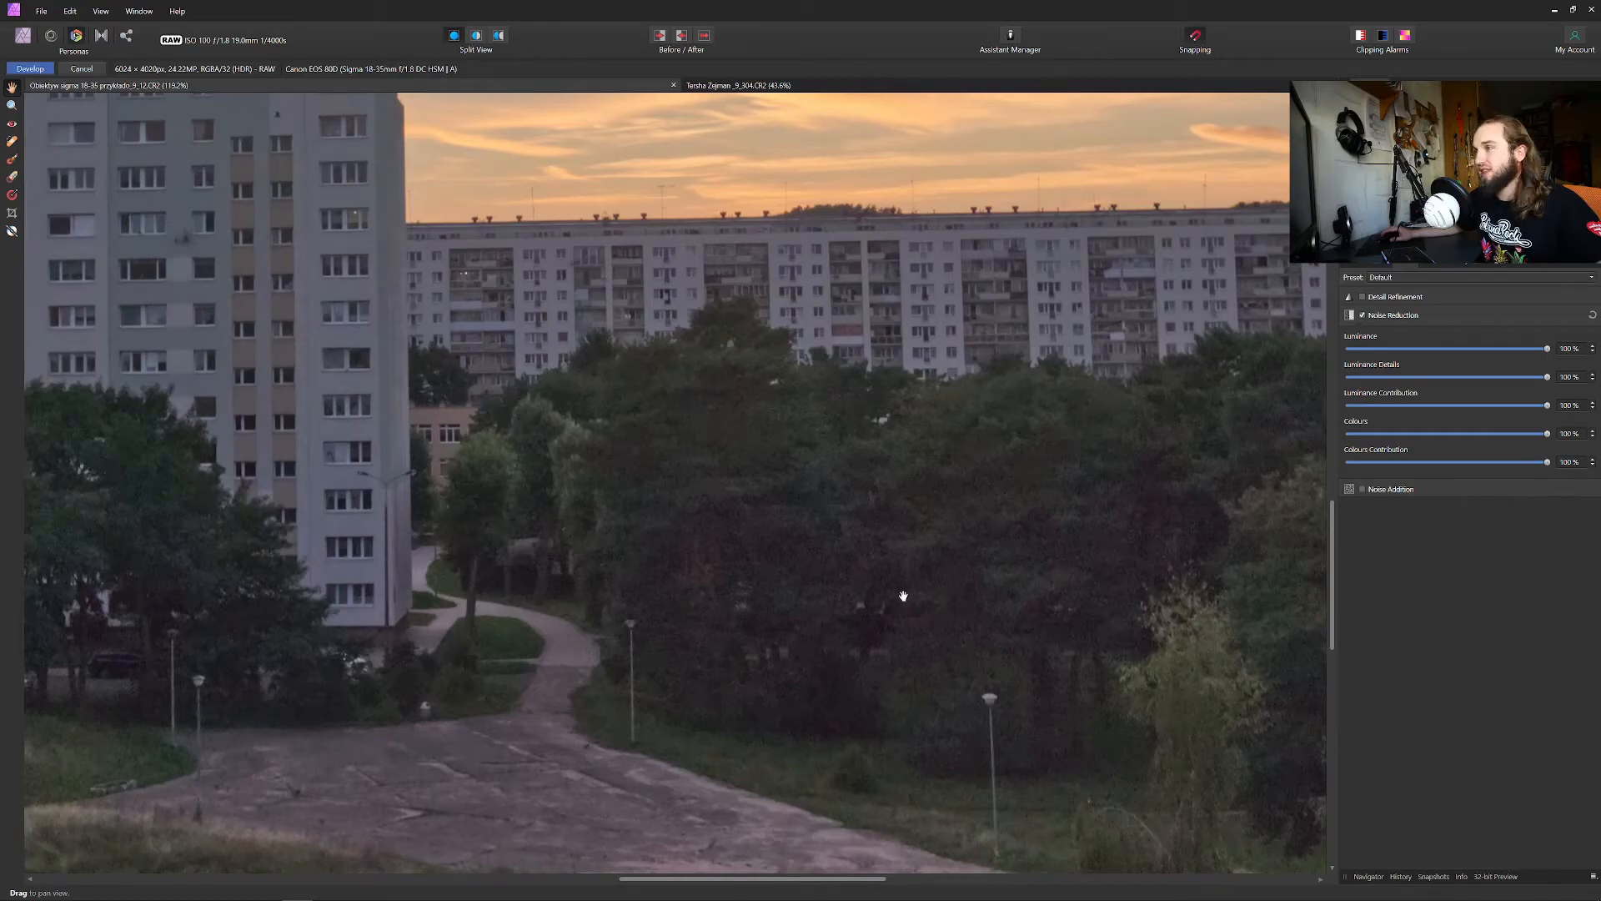
left_click_drag(826, 333, 851, 572)
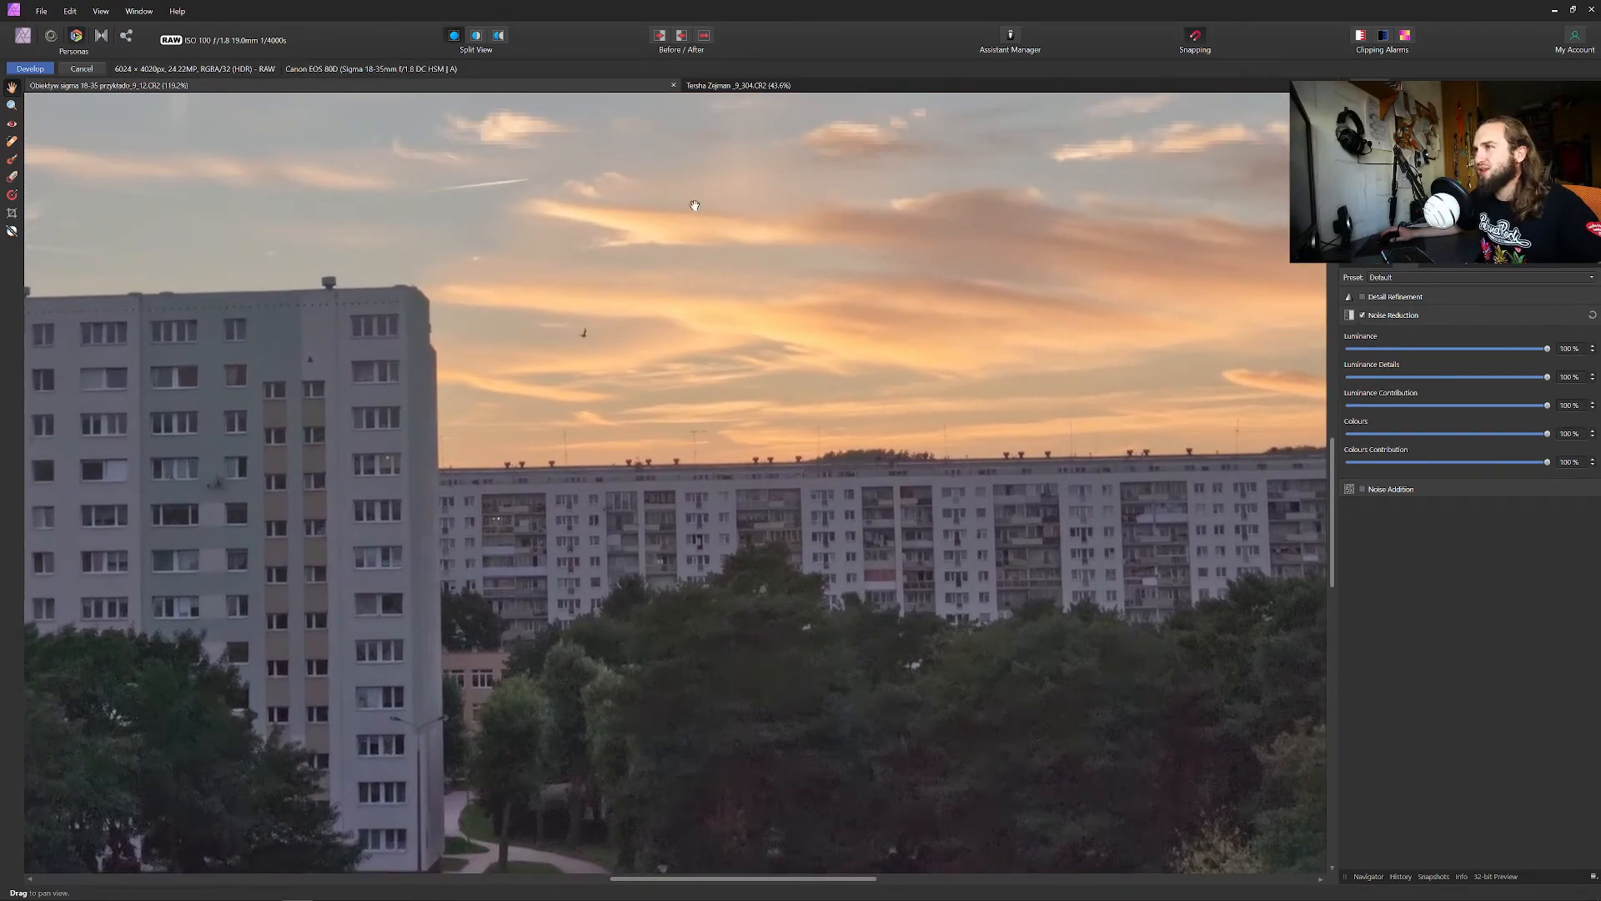
left_click_drag(873, 622, 829, 504)
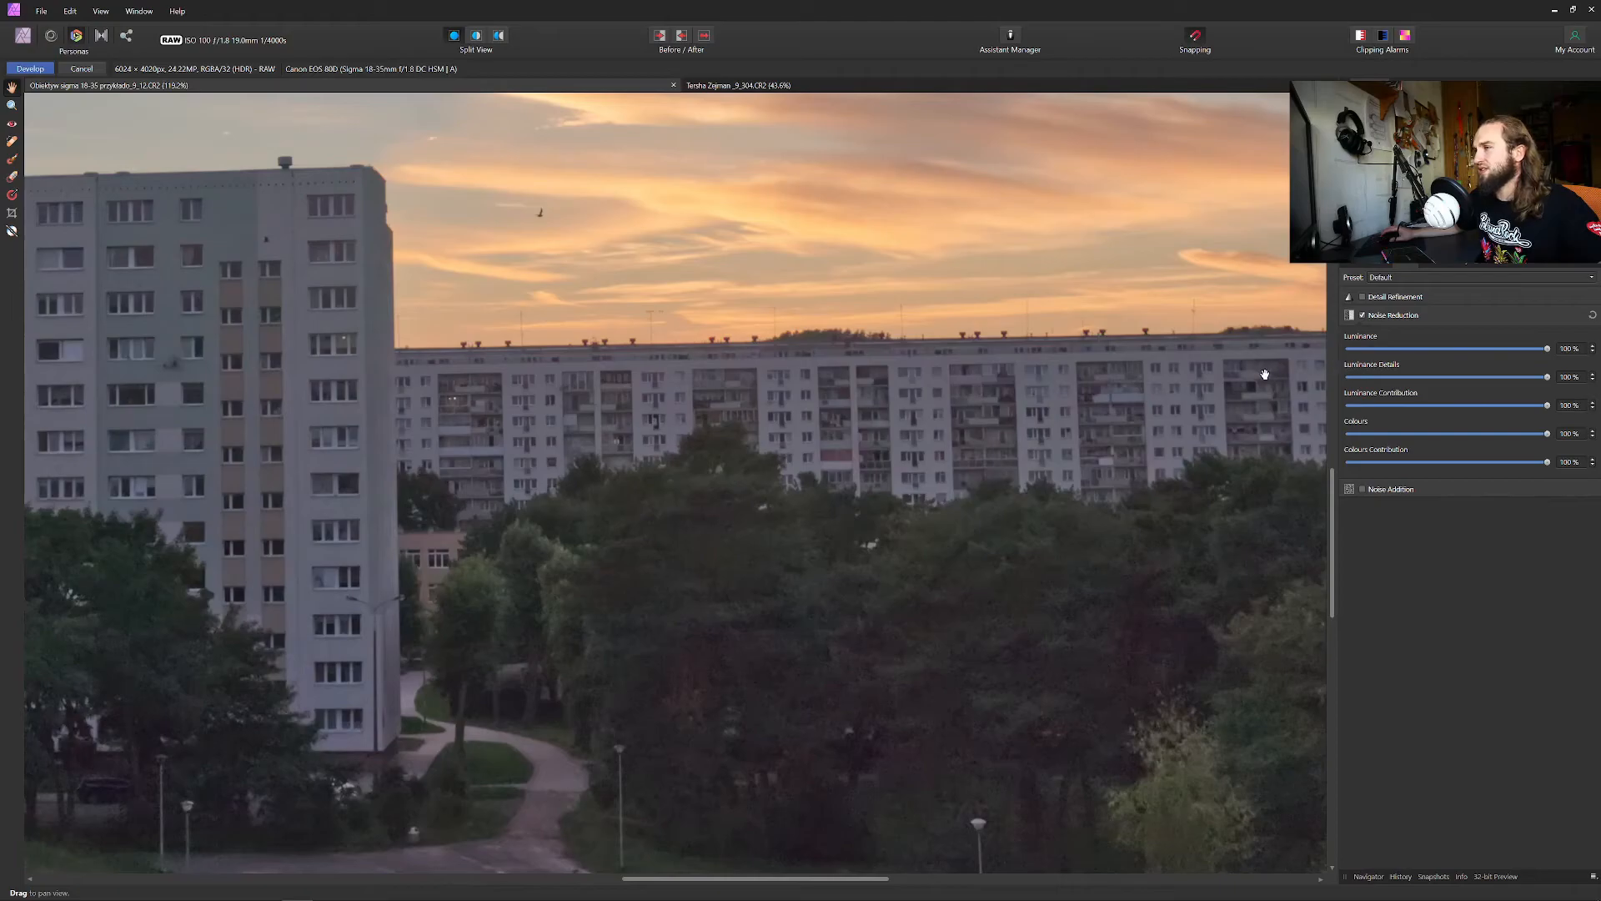
Compare the trees and sunset clouds with Noise Reduction switched off and on.
left_click(1364, 315)
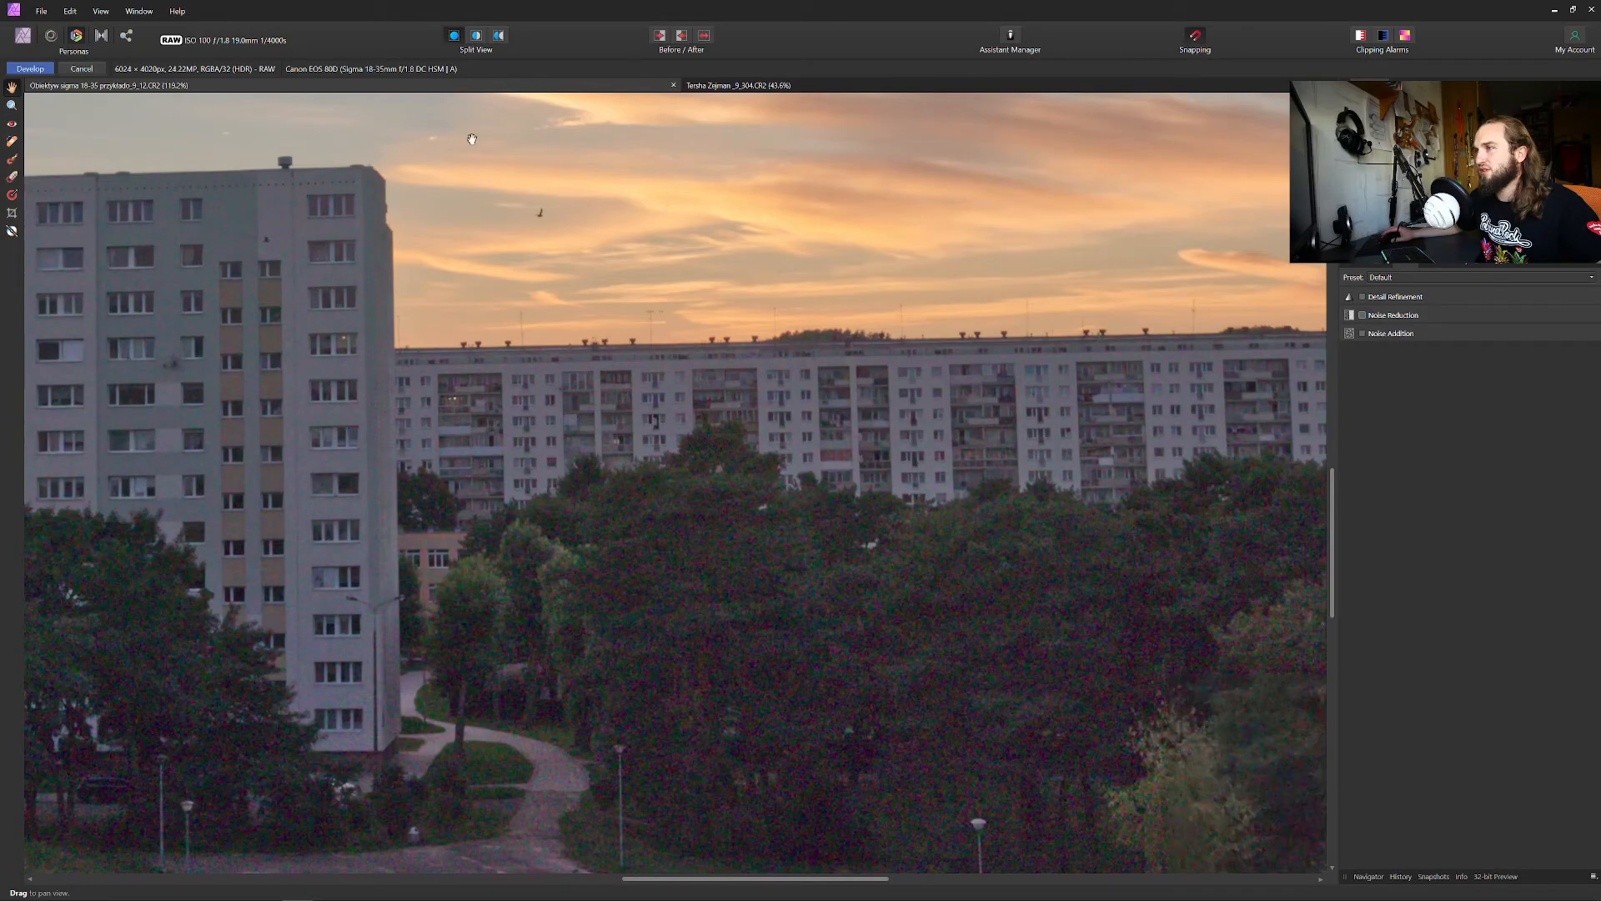
left_click(1364, 315)
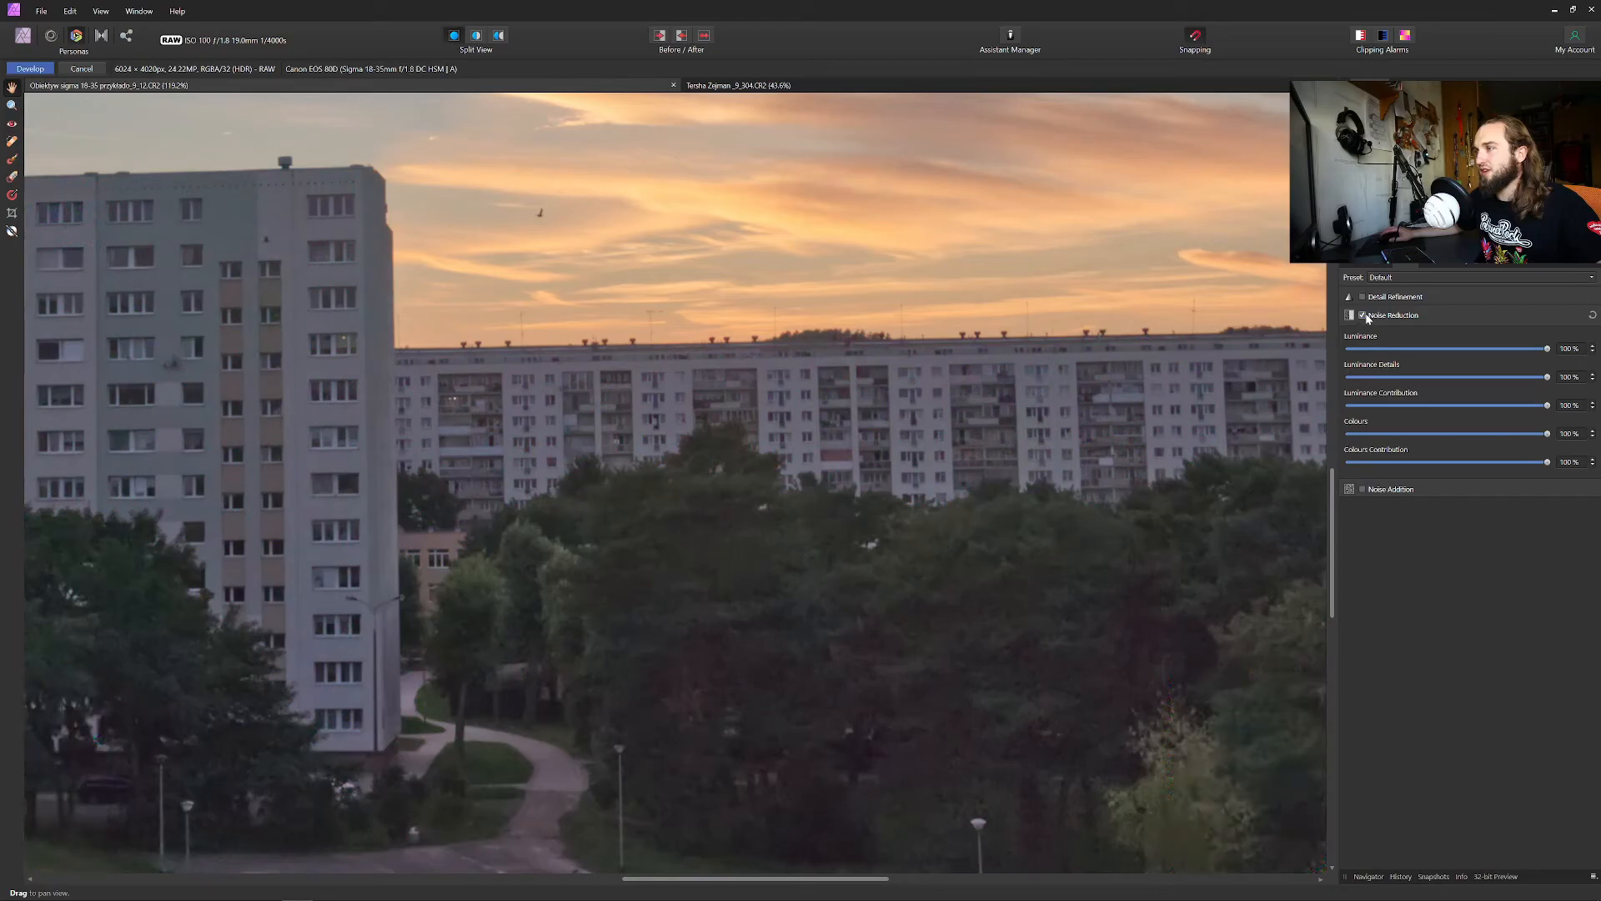
left_click(1364, 315)
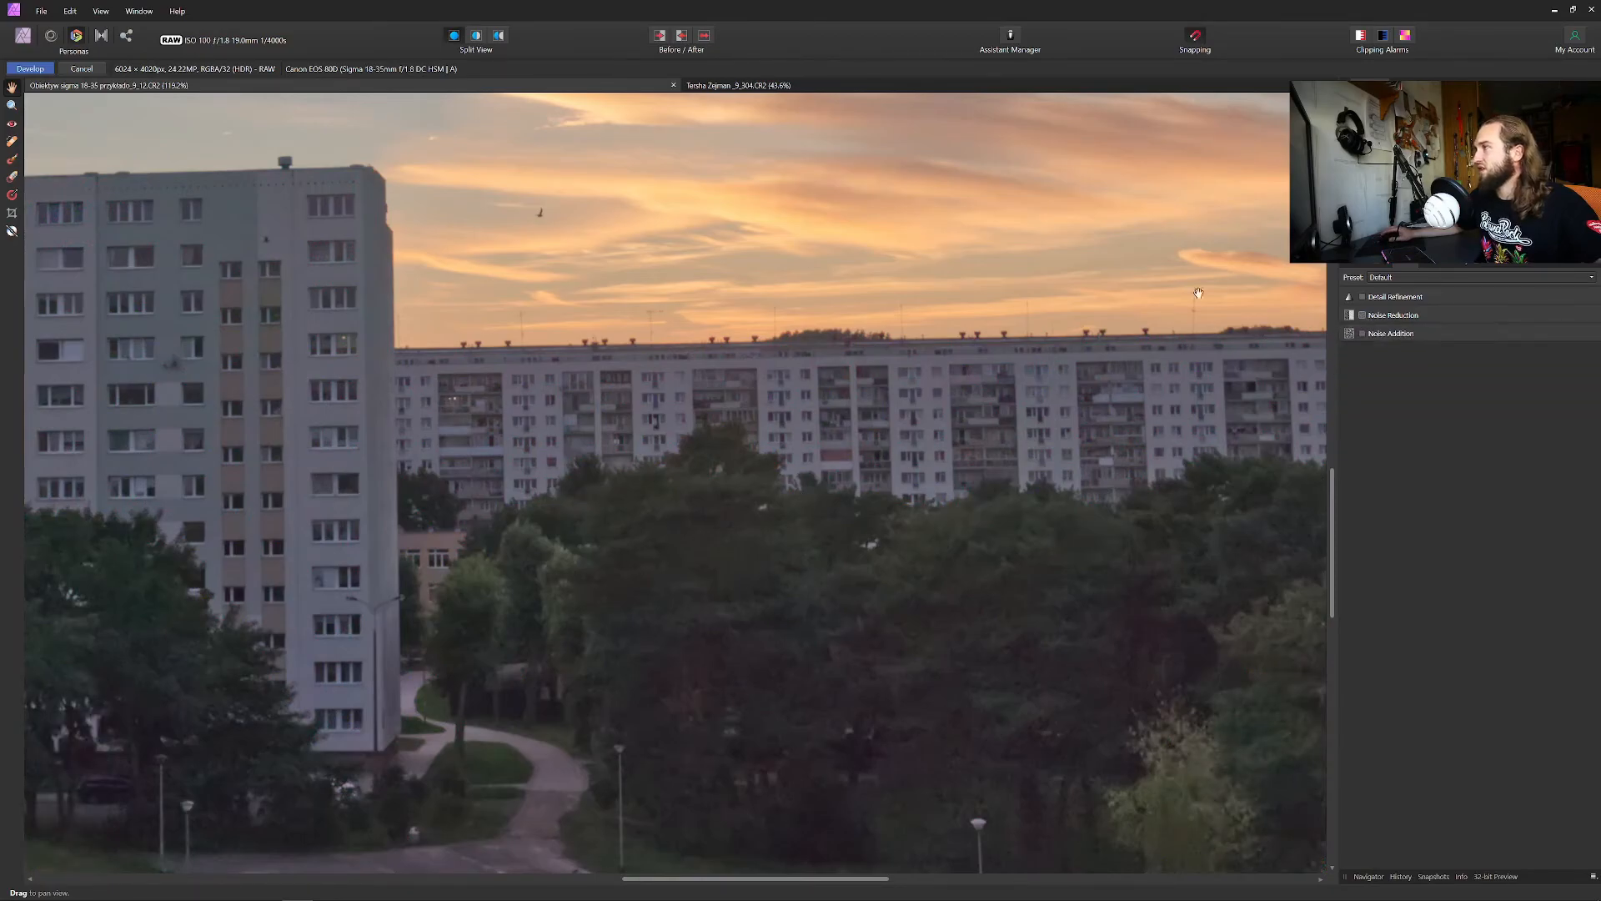
scroll(700, 202, "up", 4)
left_click_drag(700, 201, 834, 483)
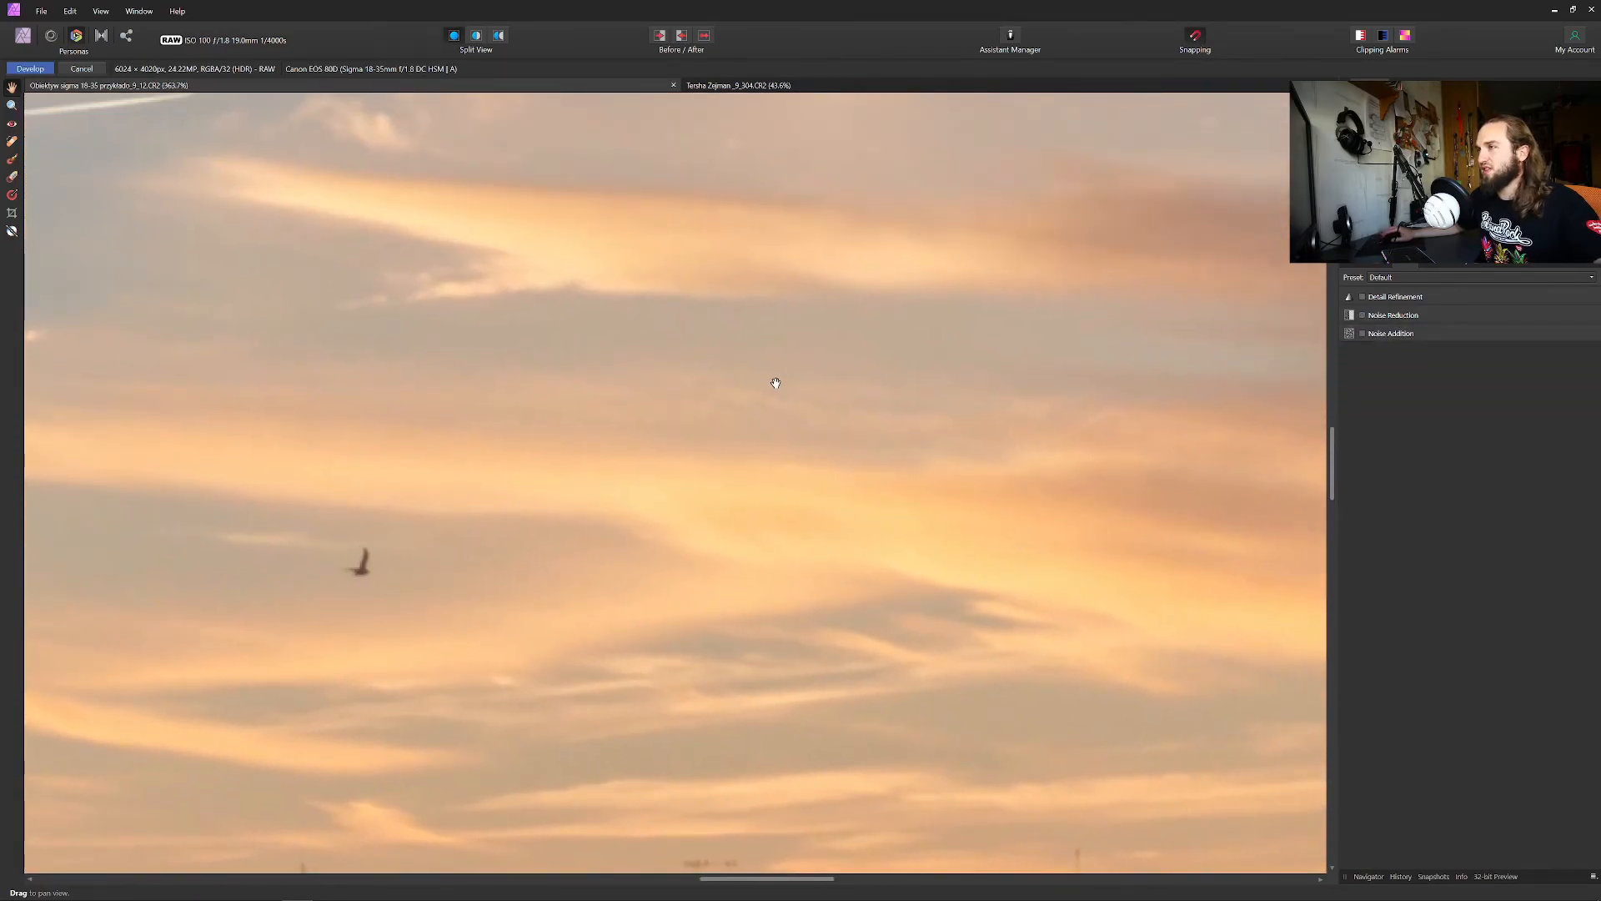
Turn Noise Reduction back on and develop the RAW photo.
left_click(1365, 315)
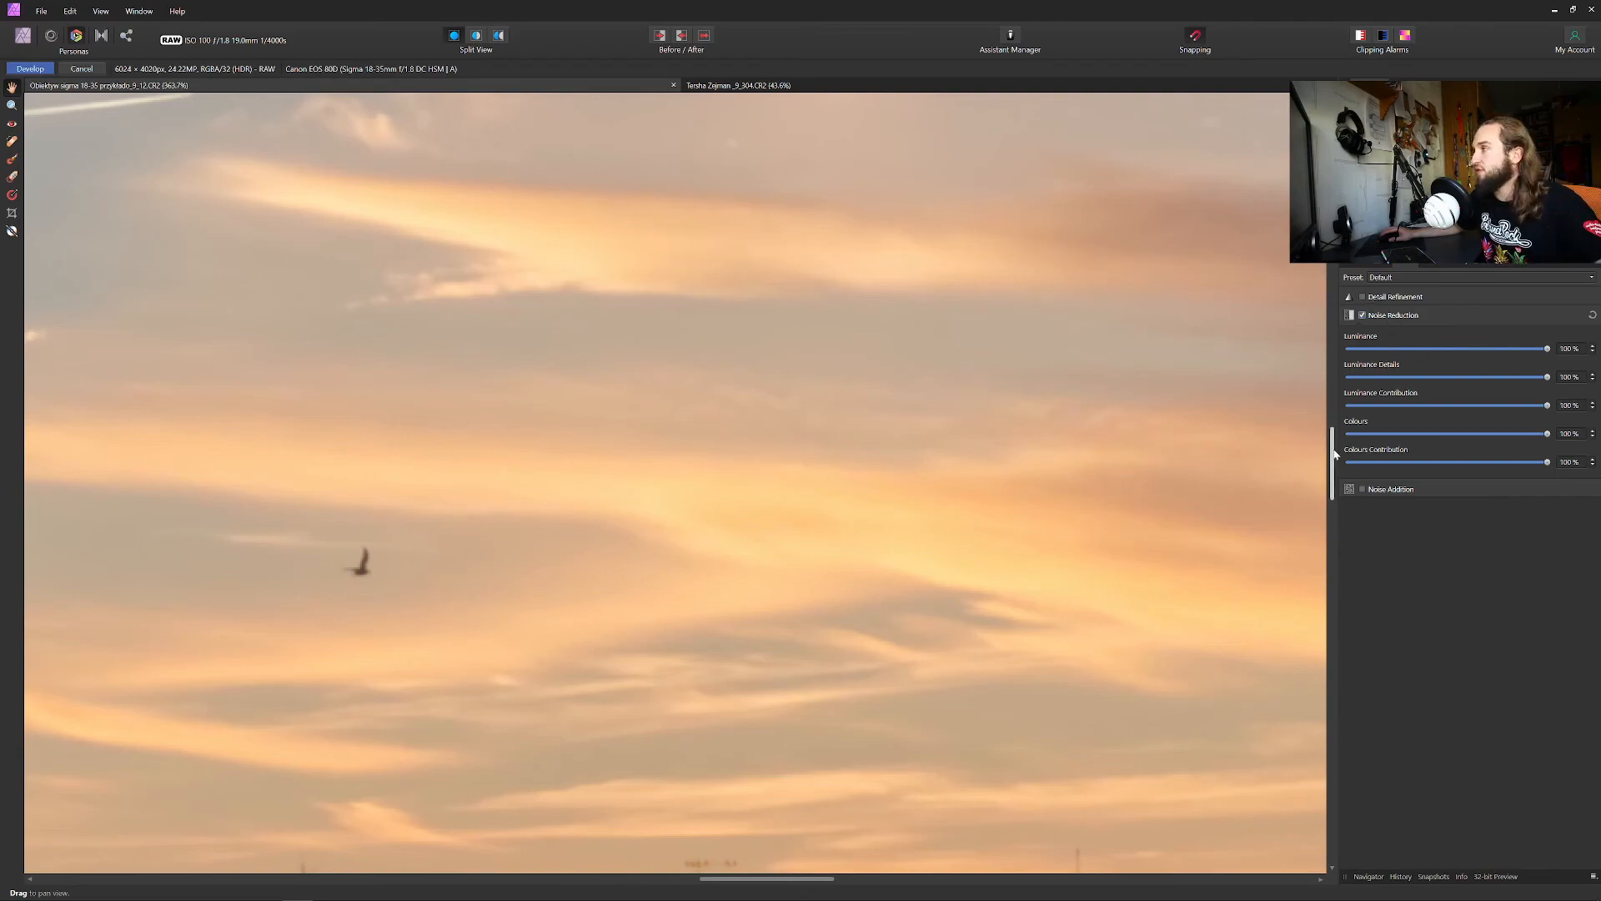
left_click(45, 72)
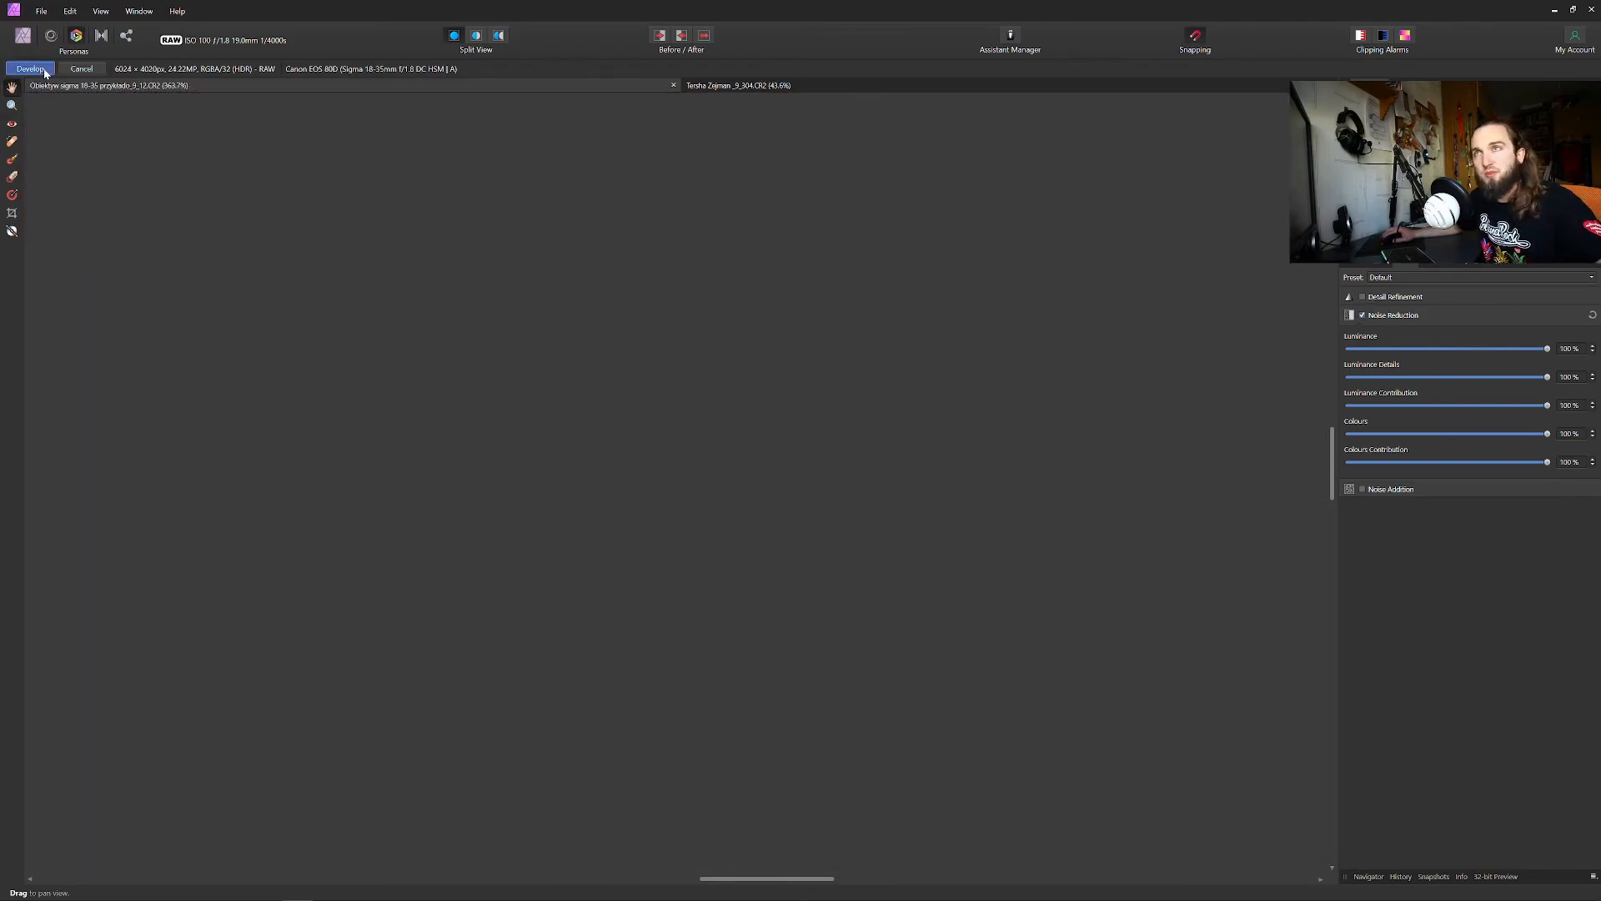